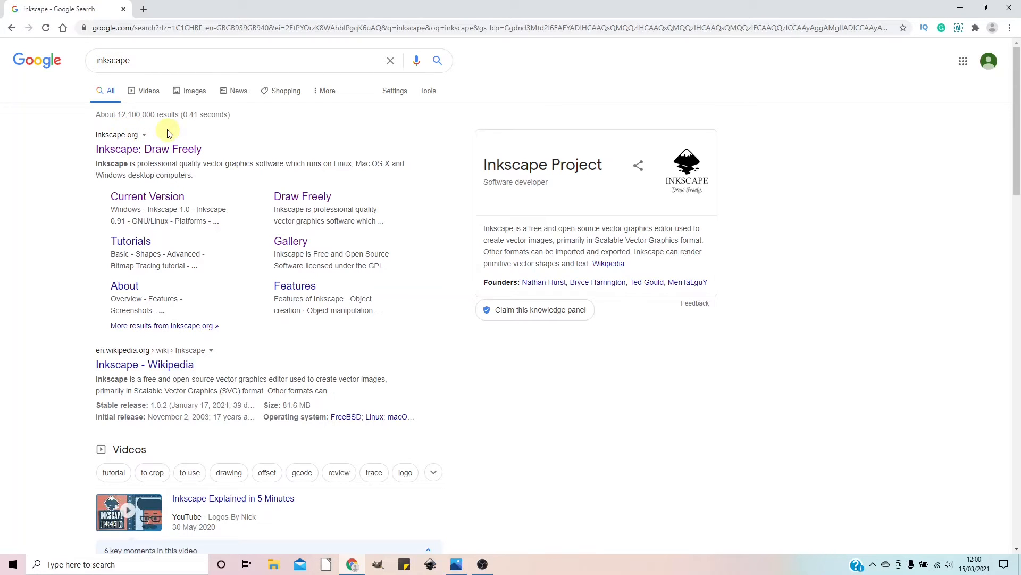
# - Open the Windows download page for the current version, Inkscape 1.0.2, on the official Inkscape website
pyautogui.click(170, 152)
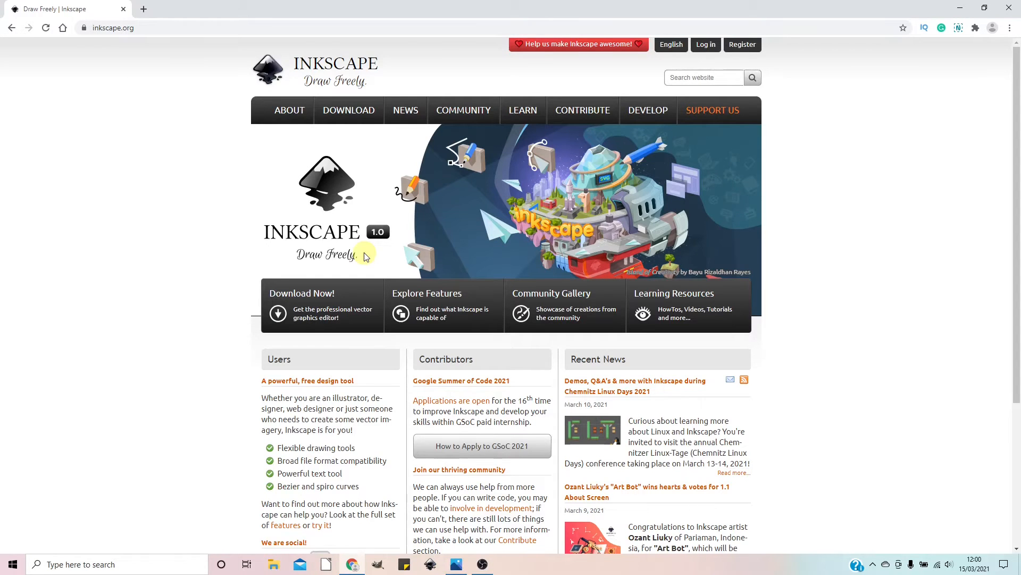
pyautogui.moveTo(349, 118)
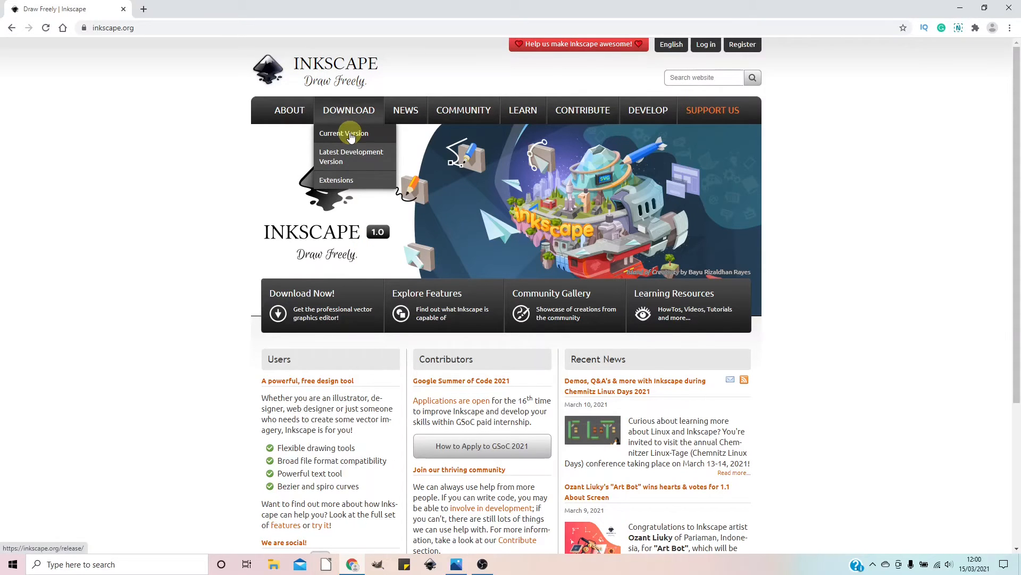
pyautogui.click(351, 135)
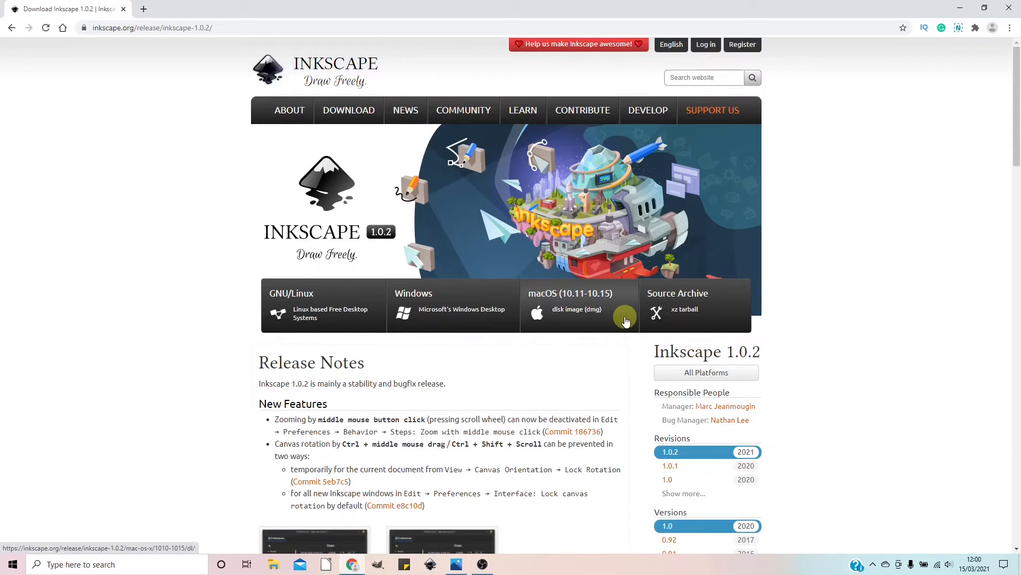
pyautogui.click(449, 314)
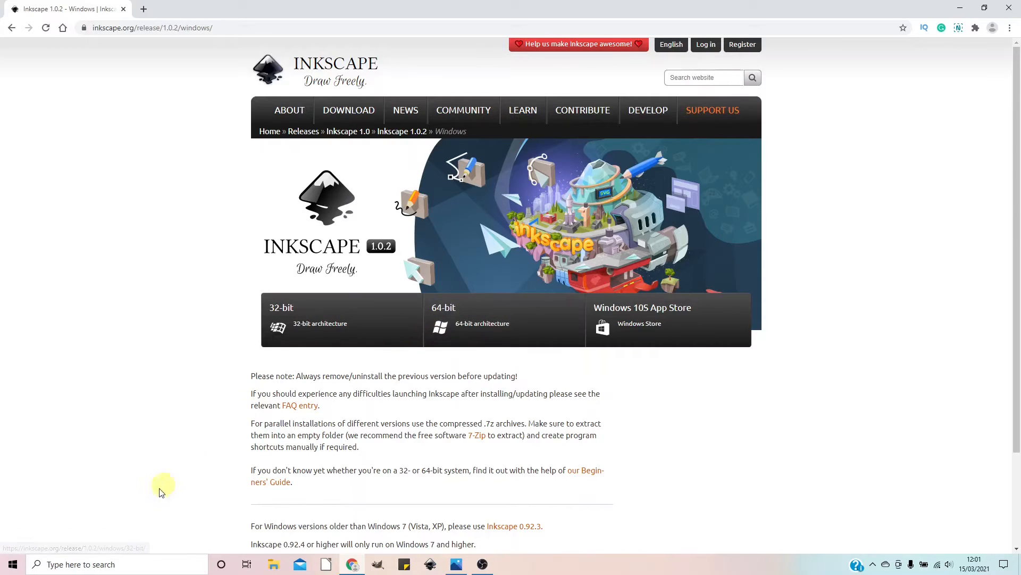
# - Check the computer's system type in the Windows system information and close the settings window
pyautogui.rightClick(13, 569)
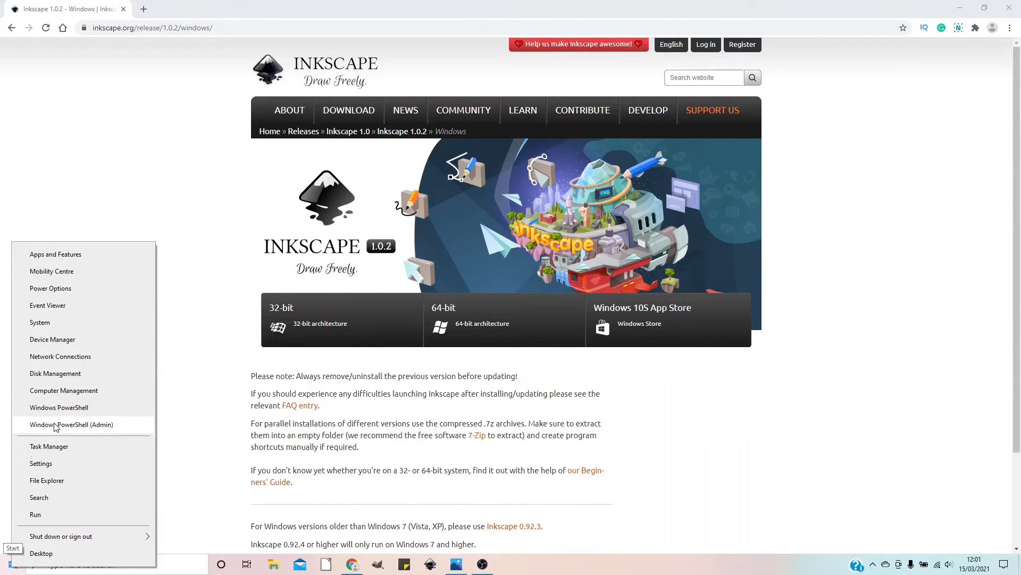
pyautogui.click(39, 322)
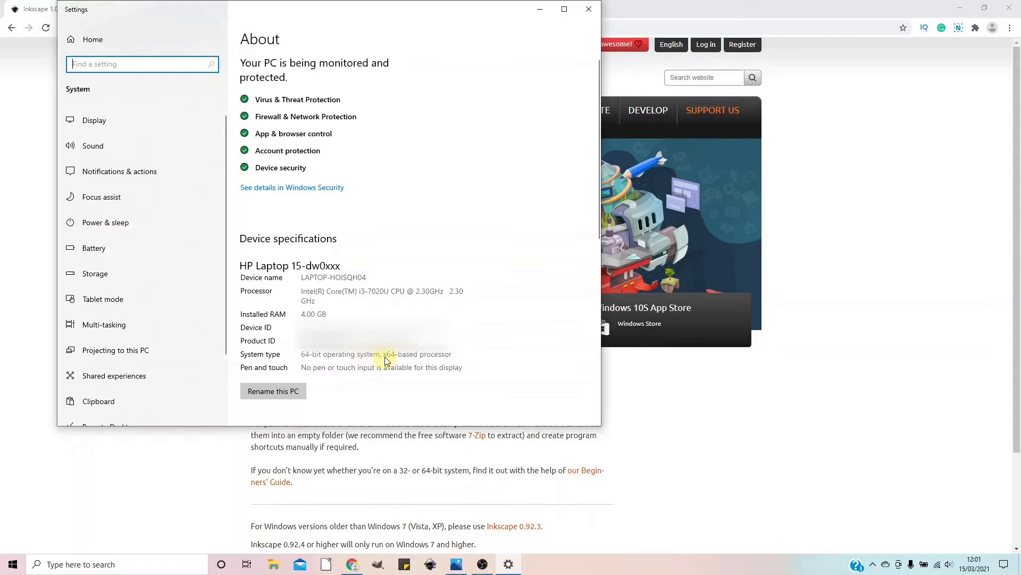
pyautogui.click(587, 11)
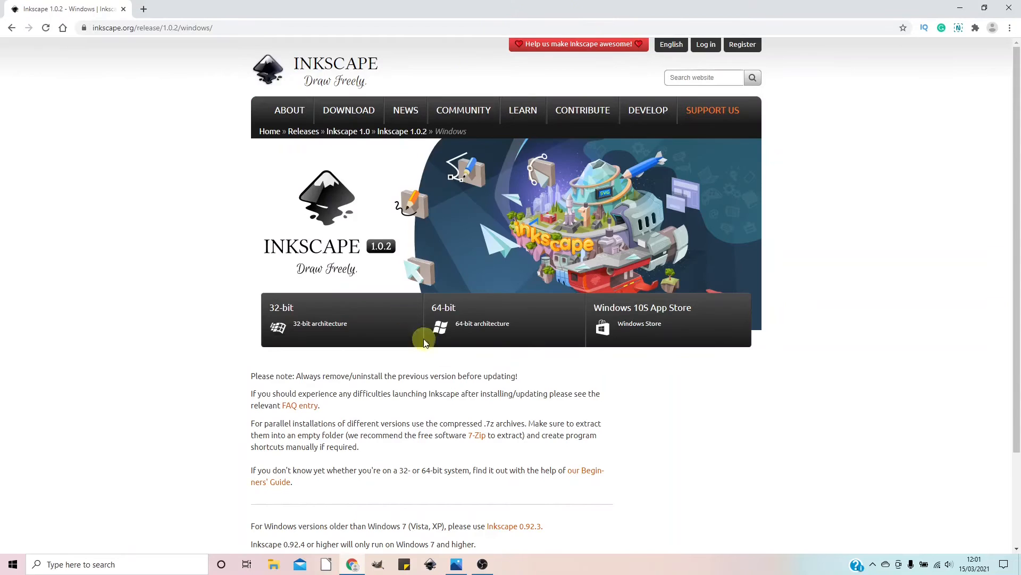
# - Download the 64-bit version of Inkscape 1.0.2 as a Windows Installer Package (msi)
pyautogui.click(488, 331)
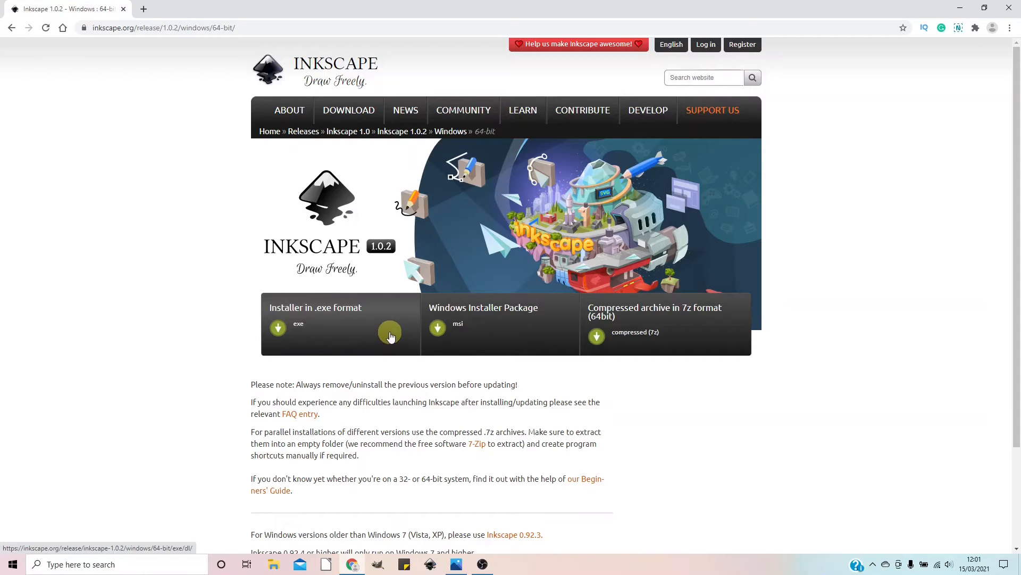
pyautogui.click(471, 330)
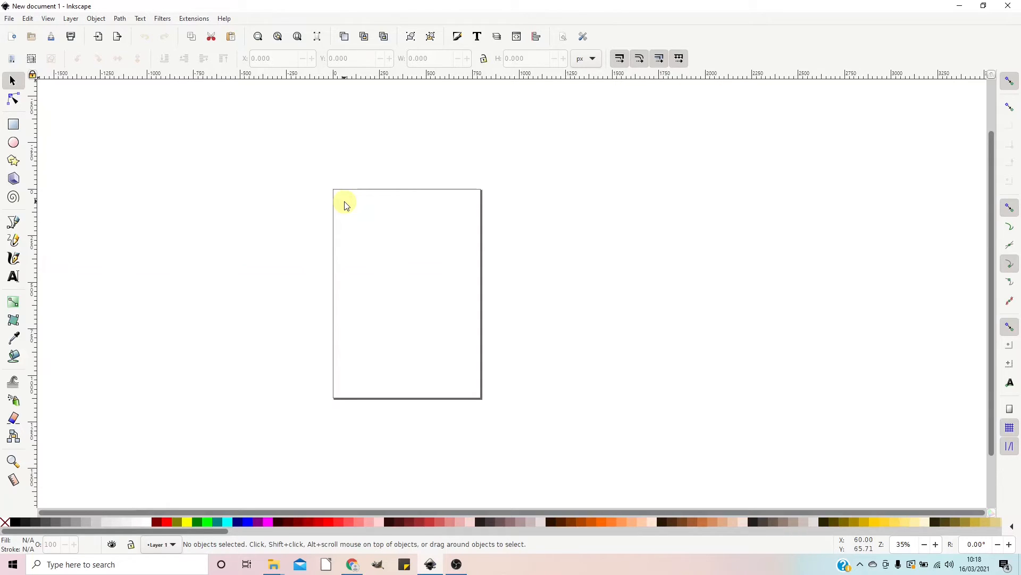
# - In Inkscape, set the interface layout to Default and fit the page to the window
pyautogui.click(48, 19)
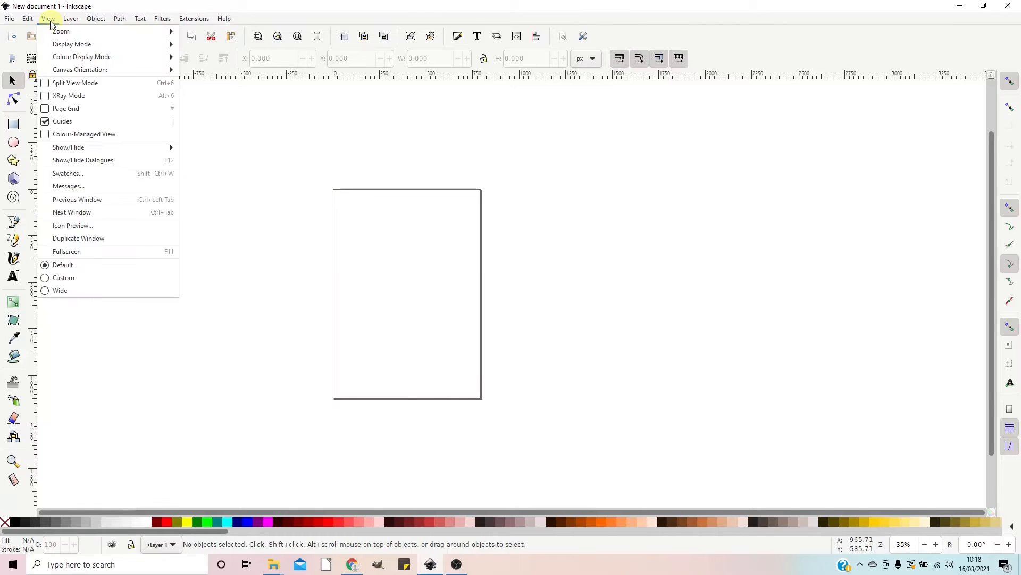
pyautogui.click(68, 269)
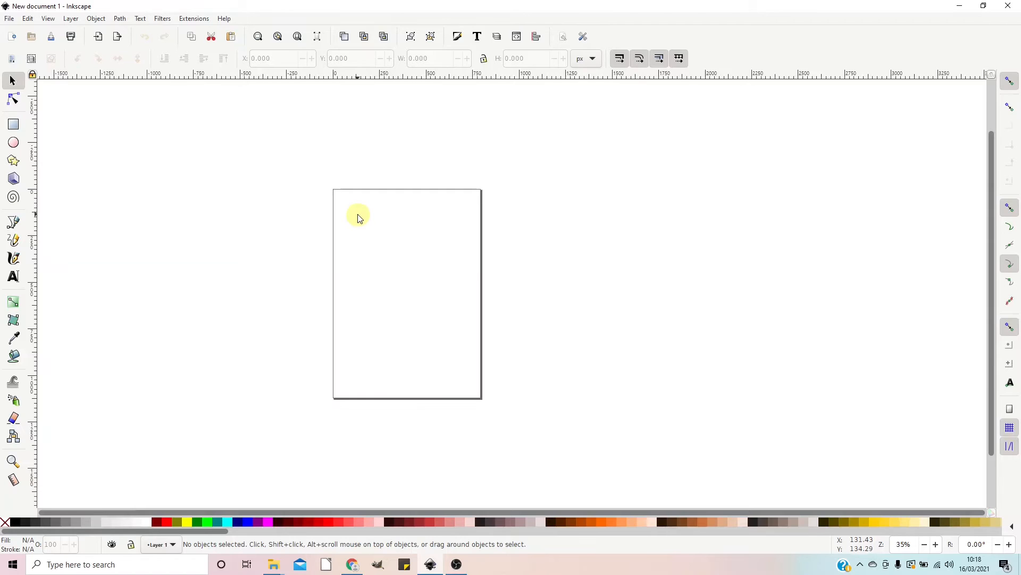
pyautogui.press('5')
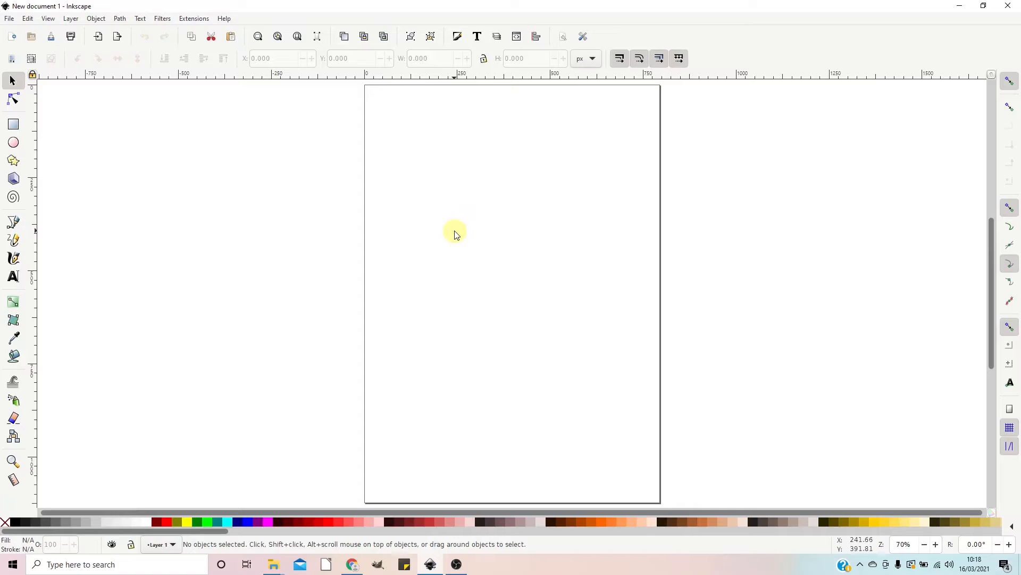
# - Pan the blank canvas horizontally and vertically, and fit the whole page in the window again
pyautogui.scroll(1, 455, 234)
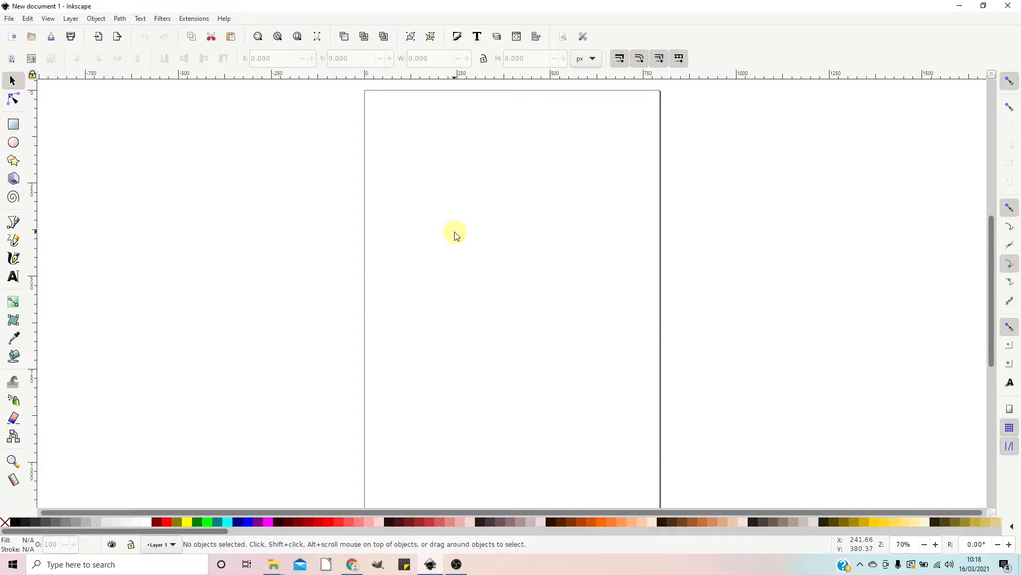
pyautogui.moveTo(456, 236)
pyautogui.mouseDown()
pyautogui.moveTo(499, 207)
pyautogui.moveTo(511, 324)
pyautogui.moveTo(385, 338)
pyautogui.moveTo(290, 286)
pyautogui.moveTo(353, 160)
pyautogui.moveTo(547, 191)
pyautogui.moveTo(506, 248)
pyautogui.moveTo(447, 229)
pyautogui.mouseUp()
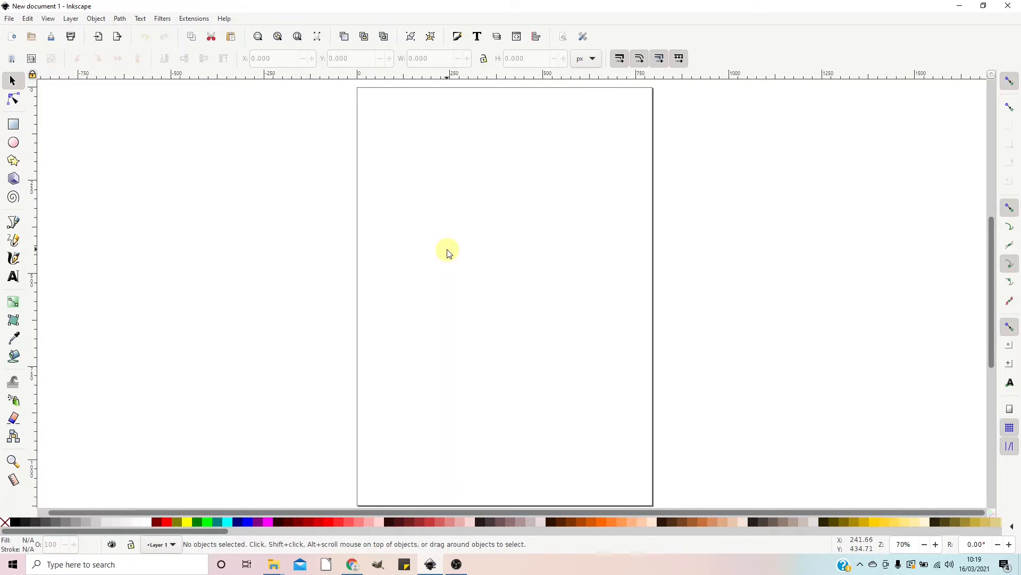
pyautogui.press('ctrl')
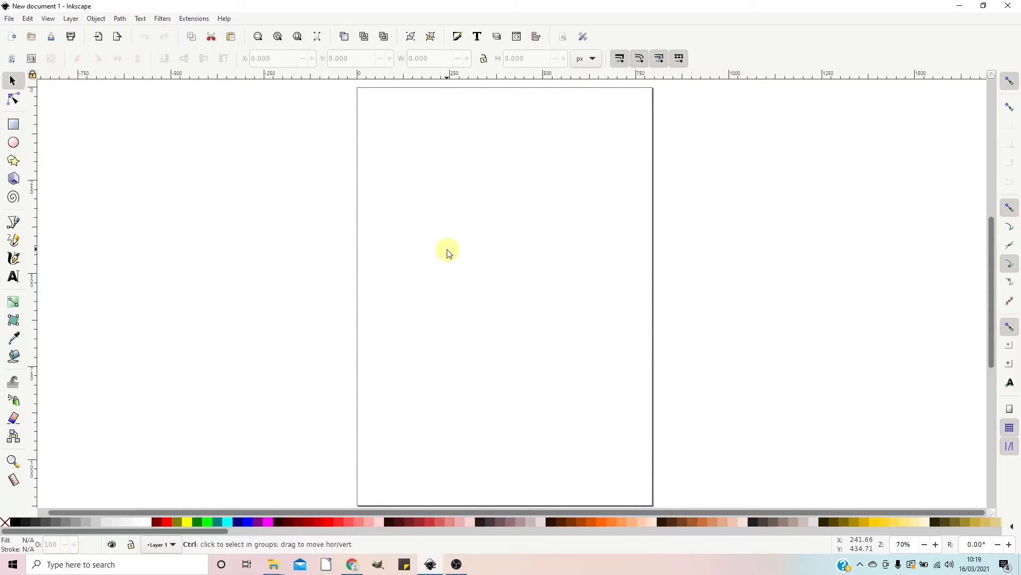
pyautogui.hotkey('ctrl', 'Right')
pyautogui.hotkey('ctrl', 'Left')
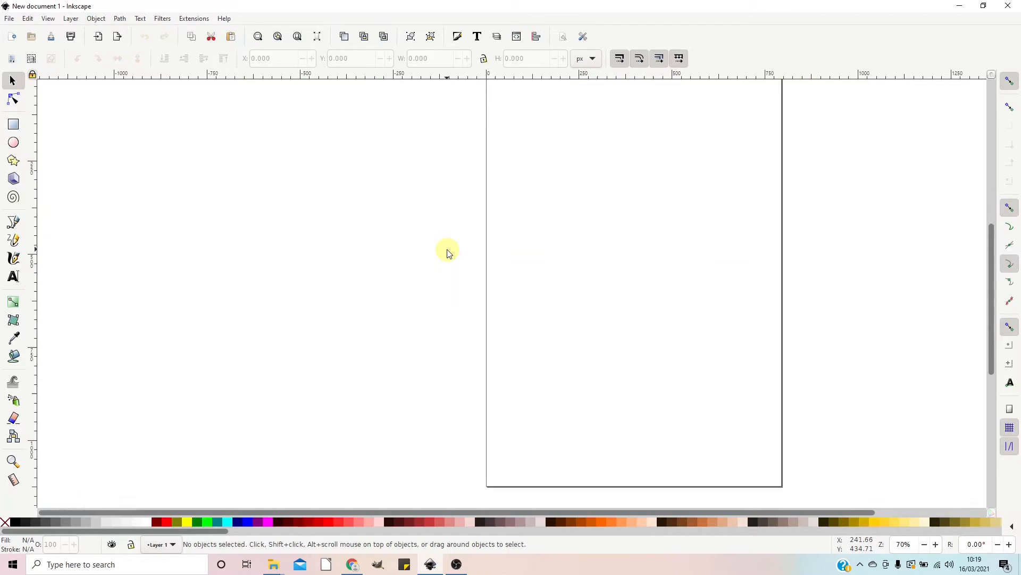
pyautogui.hotkey('ctrl', 'Down')
pyautogui.hotkey('ctrl', 'Up')
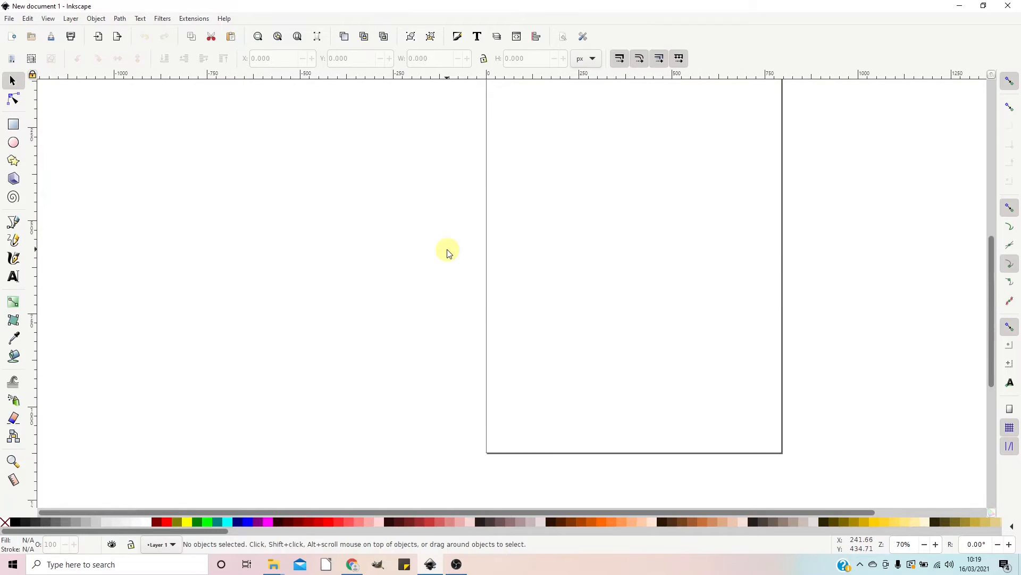
pyautogui.hotkey('ctrl', 'Up')
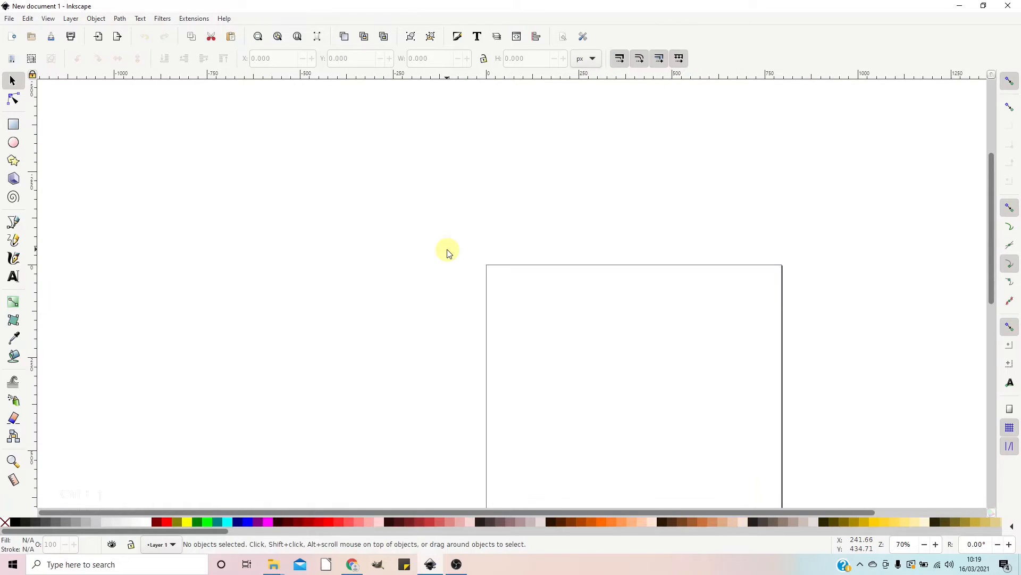
pyautogui.press('5')
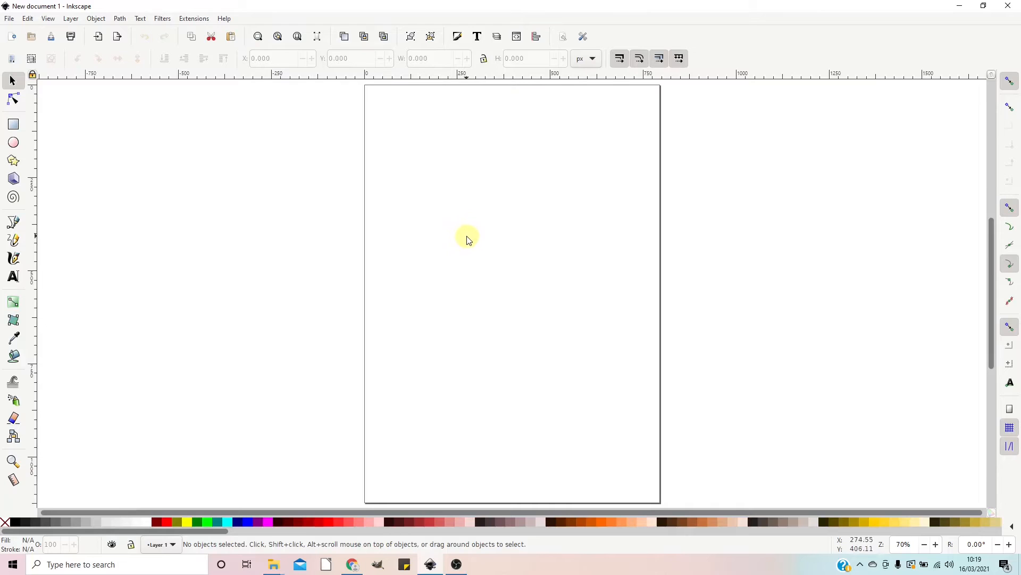
# - Scroll and zoom in and out around the blank page to try the canvas navigation
pyautogui.scroll(1, 489, 263)
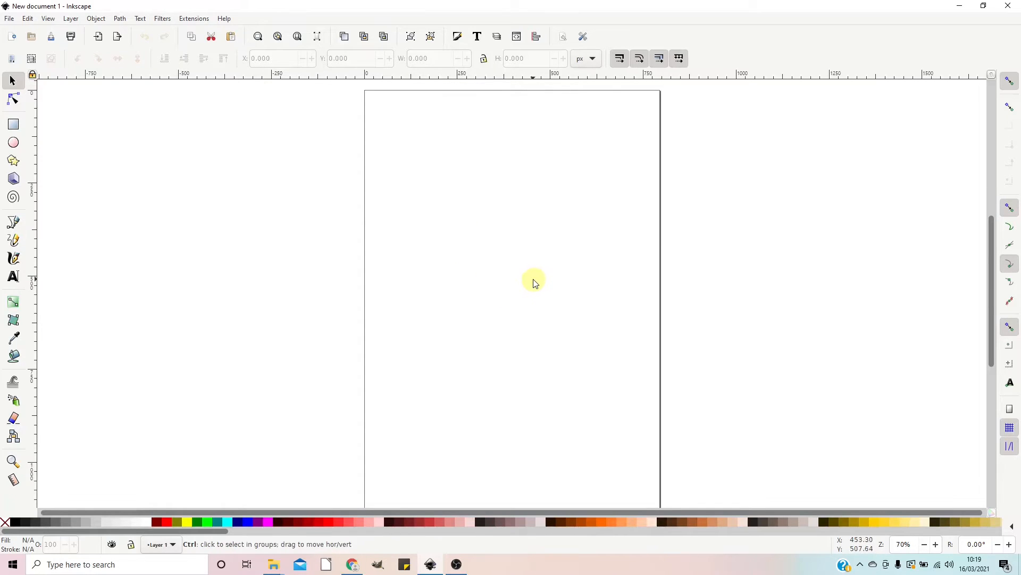
pyautogui.scroll(2, 535, 282)
pyautogui.scroll(-1, 535, 282)
pyautogui.scroll(-2, 534, 281)
pyautogui.scroll(-1, 534, 282)
pyautogui.scroll(1, 534, 282)
pyautogui.scroll(-2, 535, 282)
pyautogui.scroll(1, 534, 282)
pyautogui.scroll(1, 535, 282)
pyautogui.scroll(-2, 536, 286)
pyautogui.scroll(1, 536, 286)
pyautogui.scroll(2, 536, 285)
pyautogui.scroll(-2, 536, 286)
pyautogui.scroll(-1, 536, 286)
pyautogui.moveTo(535, 283); pyautogui.dragTo(451, 289)
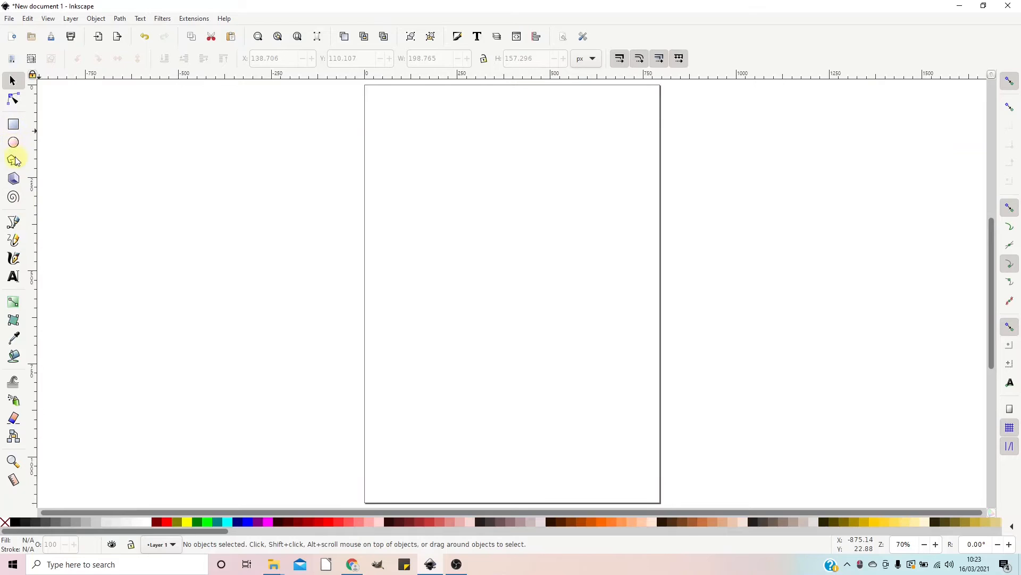
# - Draw a blue rectangle in the upper part of the page and resize it to about 193 by 147 px
pyautogui.click(13, 127)
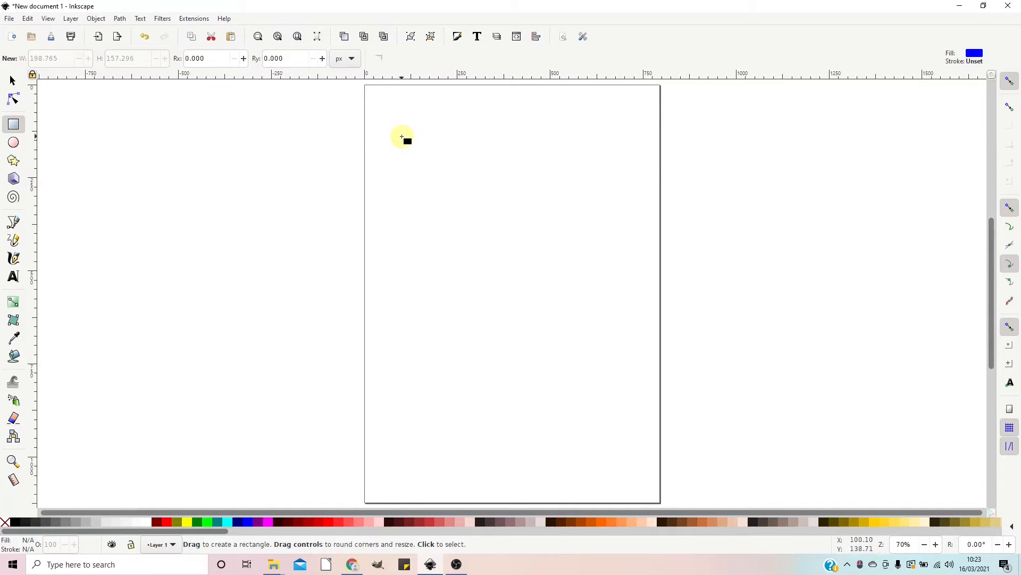
pyautogui.moveTo(401, 136); pyautogui.dragTo(485, 200)
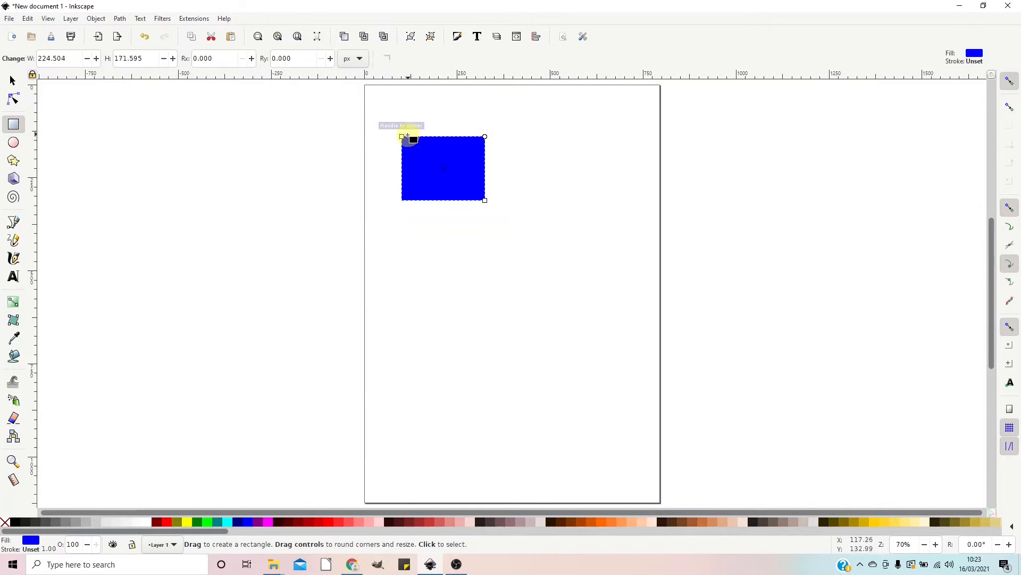
pyautogui.moveTo(405, 137); pyautogui.dragTo(425, 141)
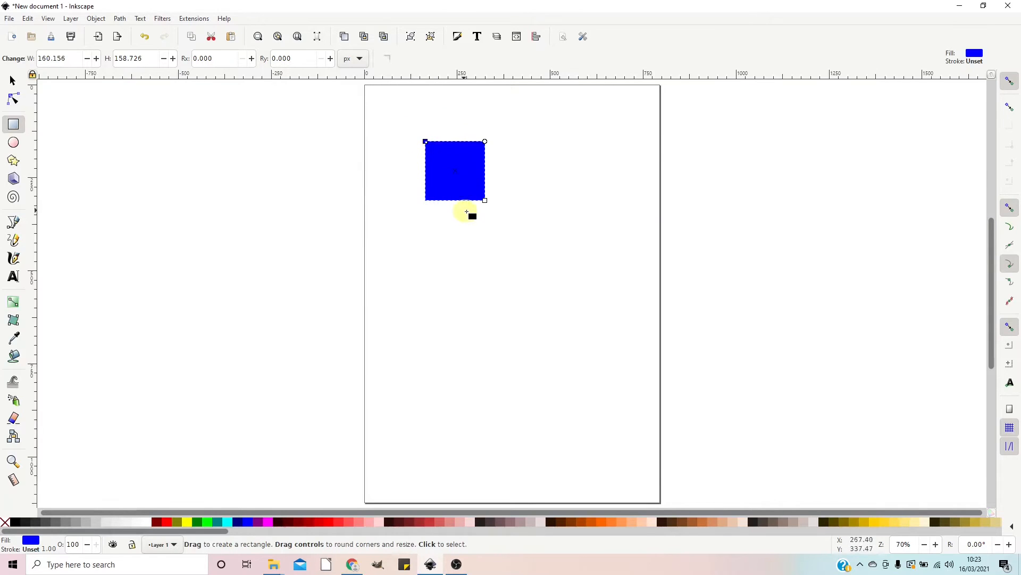
pyautogui.moveTo(484, 201)
pyautogui.mouseDown()
pyautogui.moveTo(469, 206)
pyautogui.moveTo(463, 184)
pyautogui.moveTo(497, 195)
pyautogui.mouseUp()
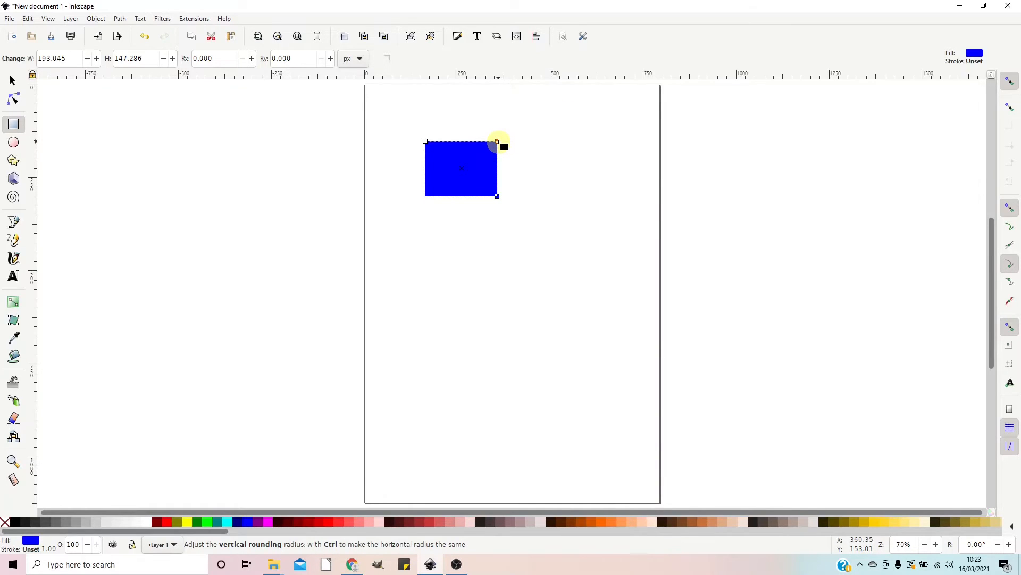
# - Round the blue rectangle's corners with a vertical radius of about 53 px and a horizontal radius of about 44 px
pyautogui.moveTo(498, 141); pyautogui.dragTo(501, 162)
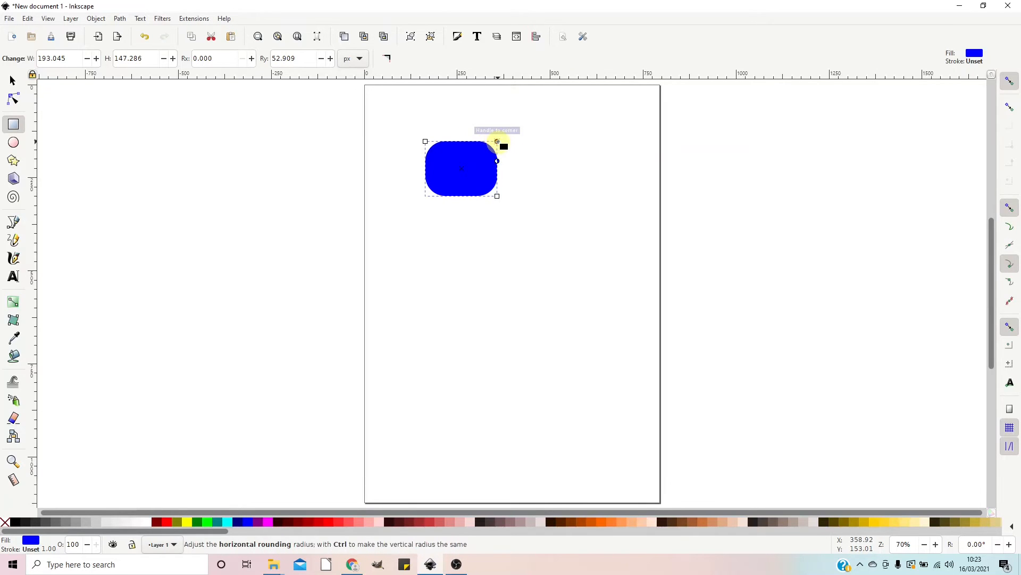
pyautogui.moveTo(497, 141)
pyautogui.mouseDown()
pyautogui.moveTo(476, 144)
pyautogui.moveTo(488, 143)
pyautogui.moveTo(498, 169)
pyautogui.moveTo(497, 140)
pyautogui.mouseUp()
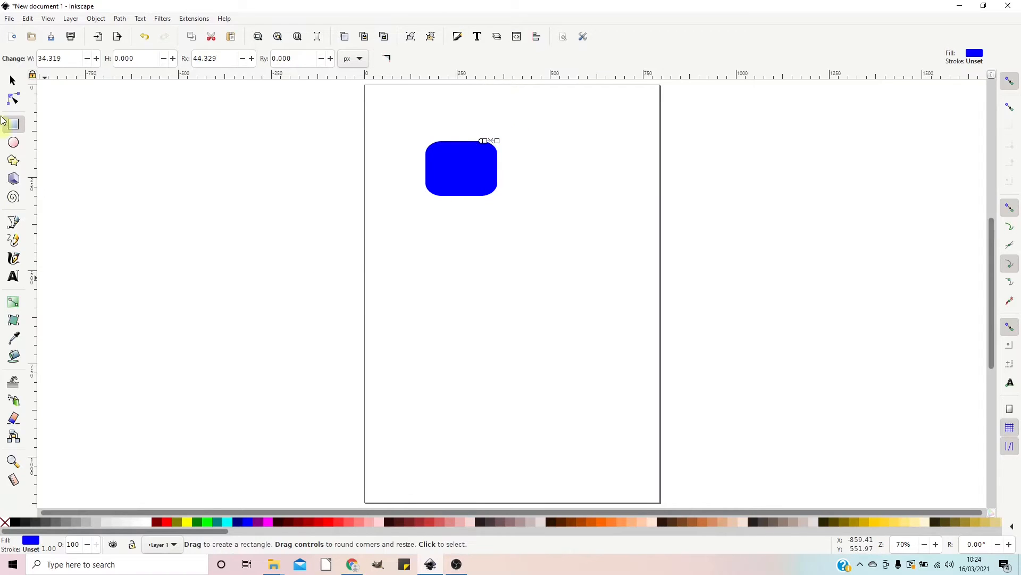
# - Draw a red circle of about 85 px radius below the rounded rectangle and a blue square about 119 px wide beneath it
pyautogui.click(15, 143)
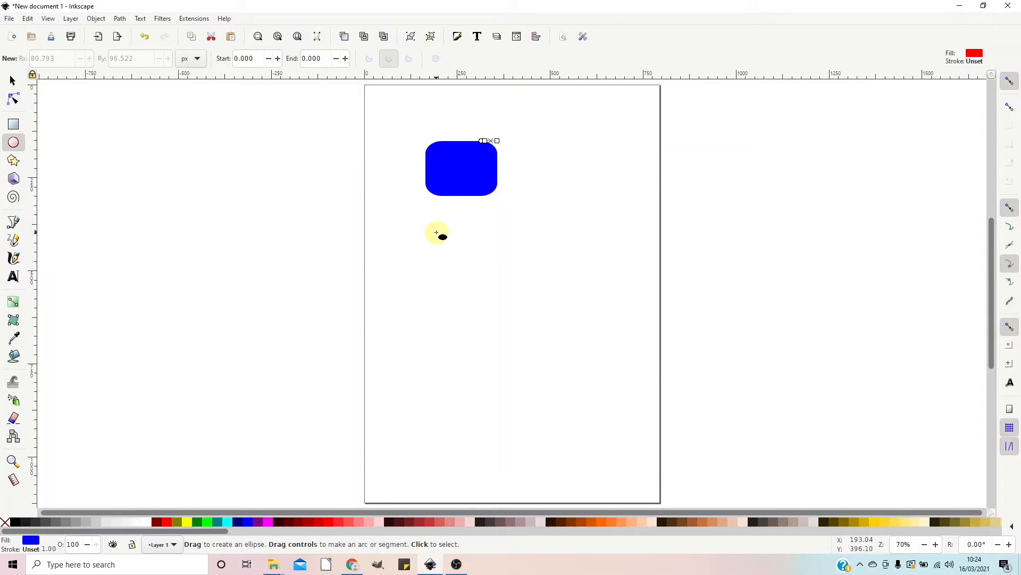
pyautogui.moveTo(437, 233); pyautogui.dragTo(499, 300)
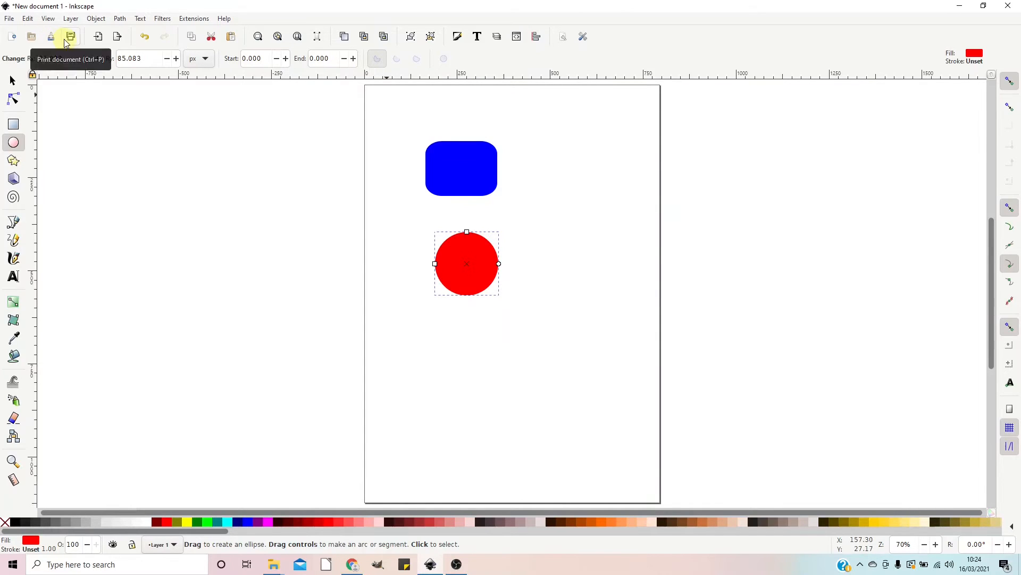
pyautogui.click(13, 124)
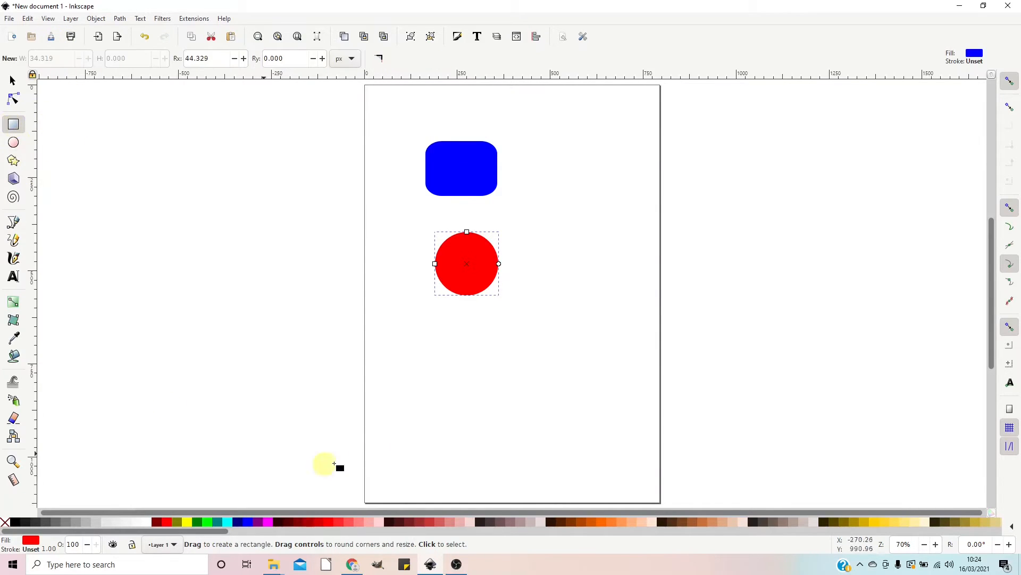
pyautogui.moveTo(416, 340); pyautogui.dragTo(460, 383)
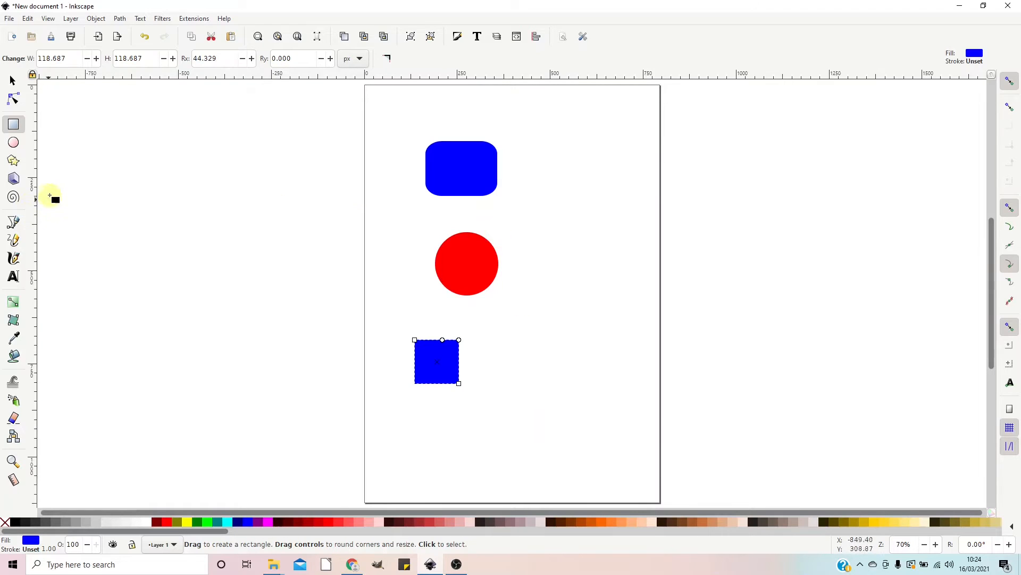
# - Stretch the red circle into a taller ellipse and cut a wedge out of its upper part to form a pie segment
pyautogui.click(478, 262)
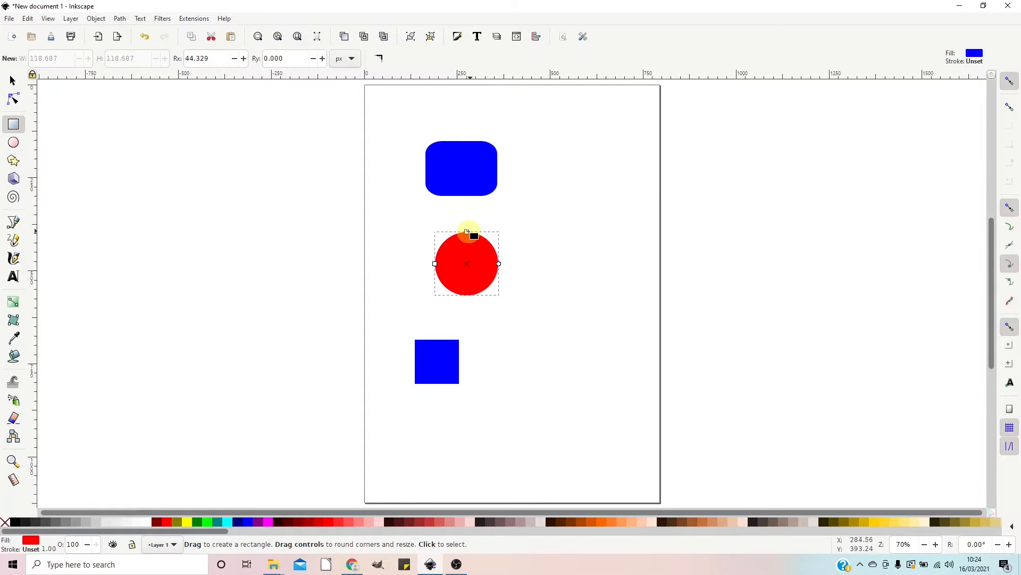
pyautogui.moveTo(436, 263)
pyautogui.mouseDown()
pyautogui.moveTo(449, 266)
pyautogui.moveTo(433, 263)
pyautogui.mouseUp()
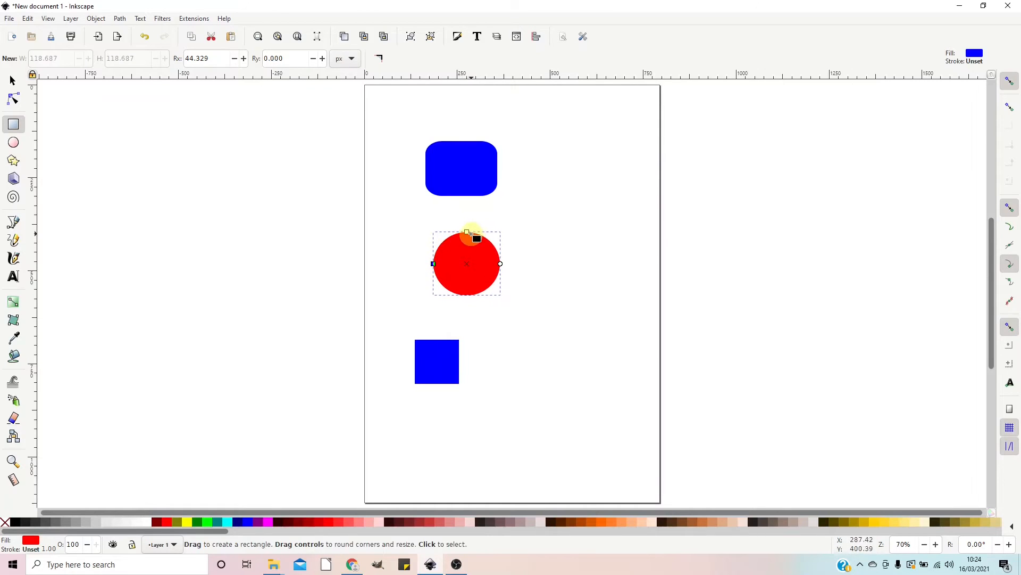
pyautogui.moveTo(468, 232); pyautogui.dragTo(468, 222)
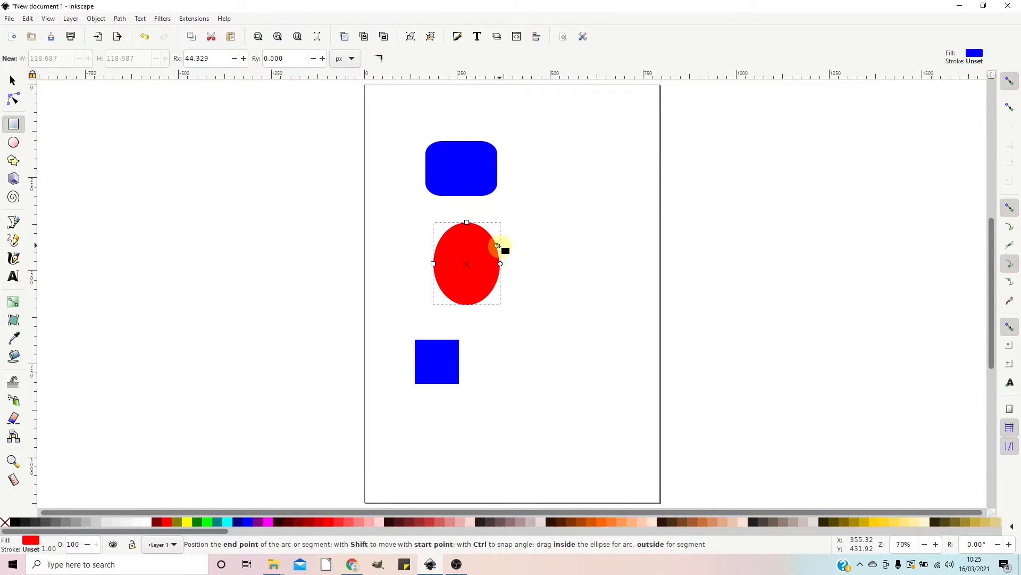
pyautogui.moveTo(500, 255); pyautogui.dragTo(489, 233)
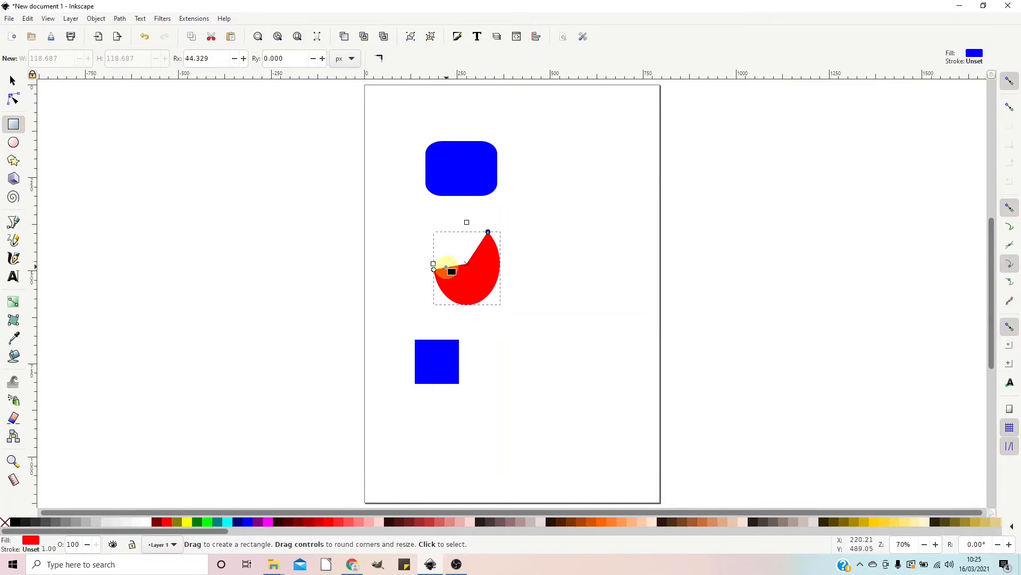
# - Change the red pie segment into a chord-cut shape and make it a whole ellipse again
pyautogui.moveTo(433, 270)
pyautogui.mouseDown()
pyautogui.moveTo(454, 244)
pyautogui.moveTo(458, 290)
pyautogui.moveTo(466, 281)
pyautogui.moveTo(434, 254)
pyautogui.mouseUp()
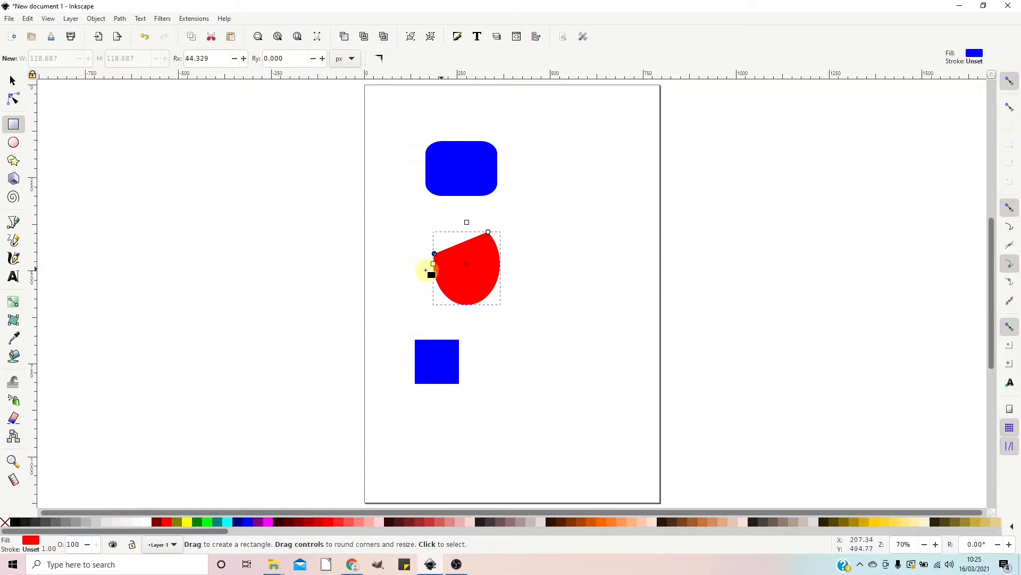
pyautogui.click(13, 143)
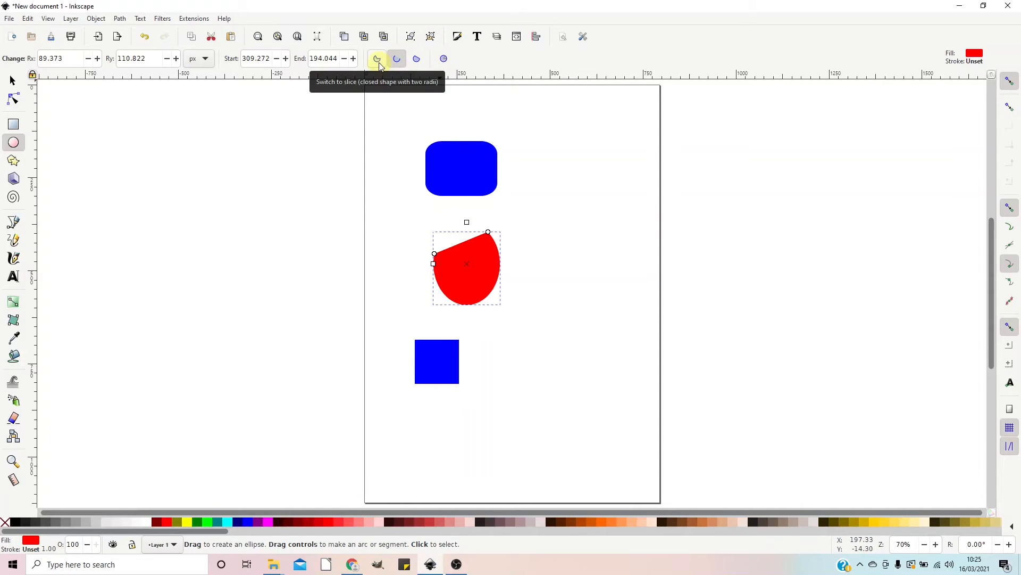
pyautogui.click(444, 59)
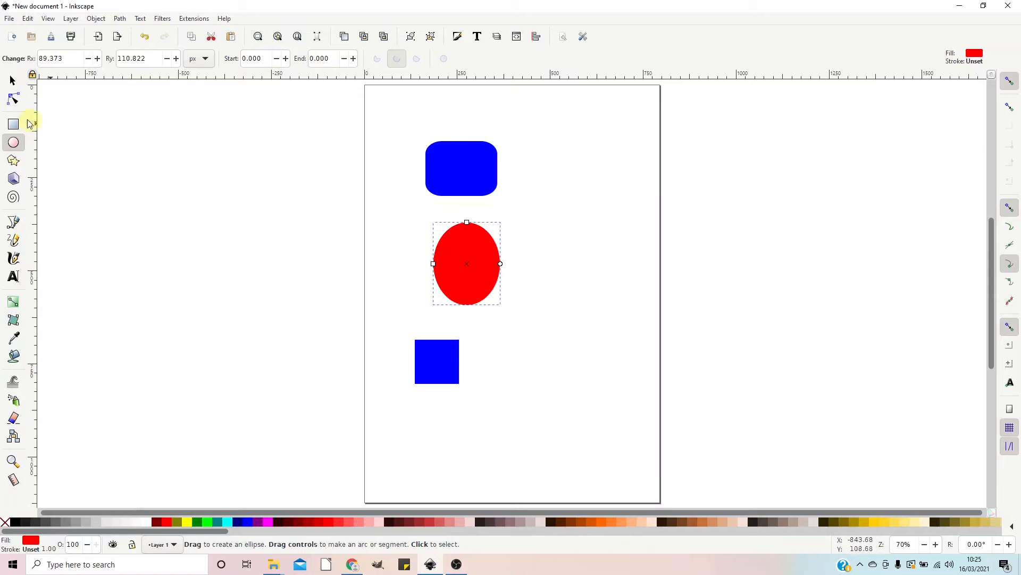
# - Draw a yellow five-cornered star to the right of the blue rounded rectangle and pull its inner corners inward to sharpen the points
pyautogui.click(17, 166)
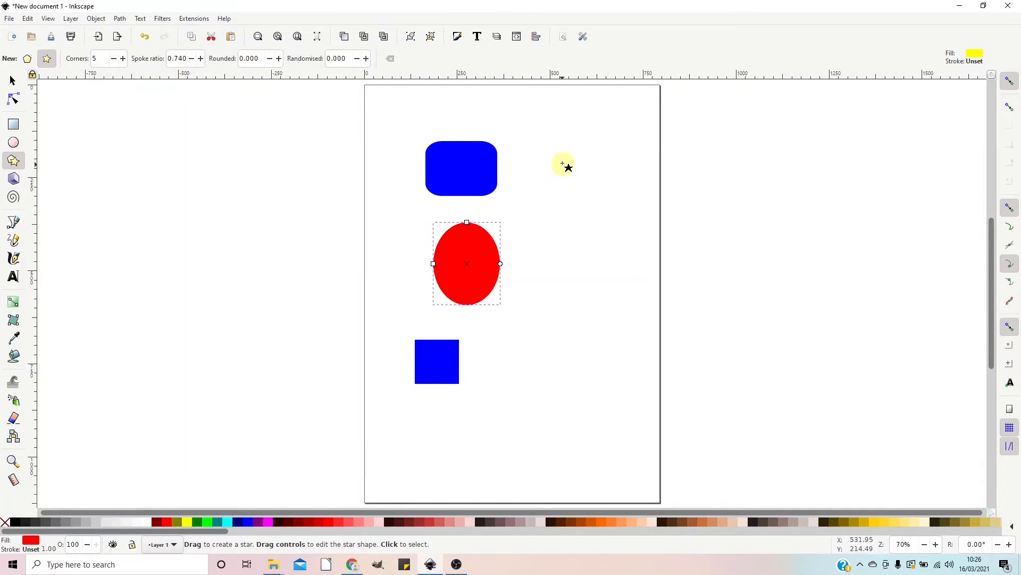
pyautogui.moveTo(558, 153); pyautogui.dragTo(590, 183)
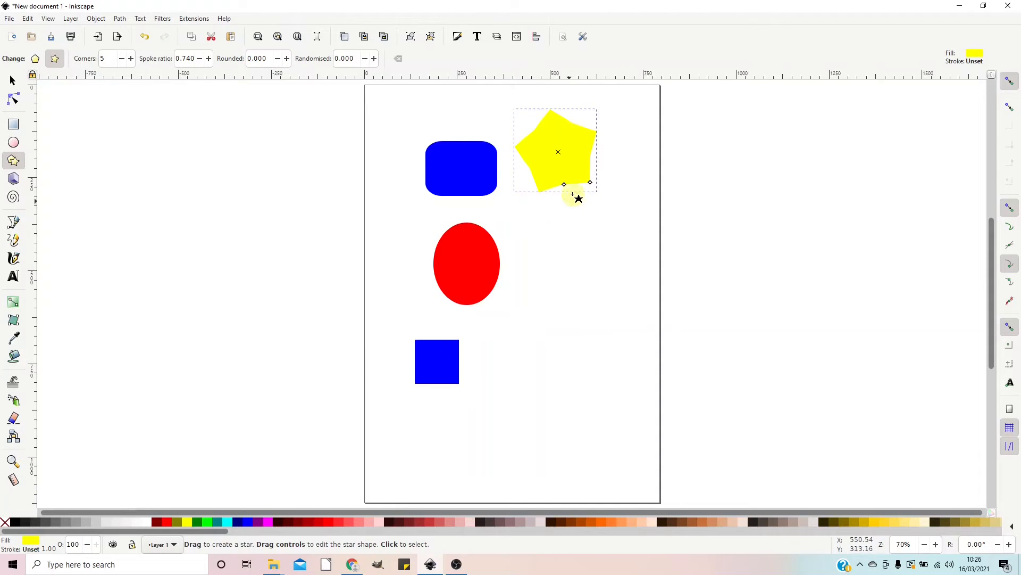
pyautogui.moveTo(565, 185); pyautogui.dragTo(563, 173)
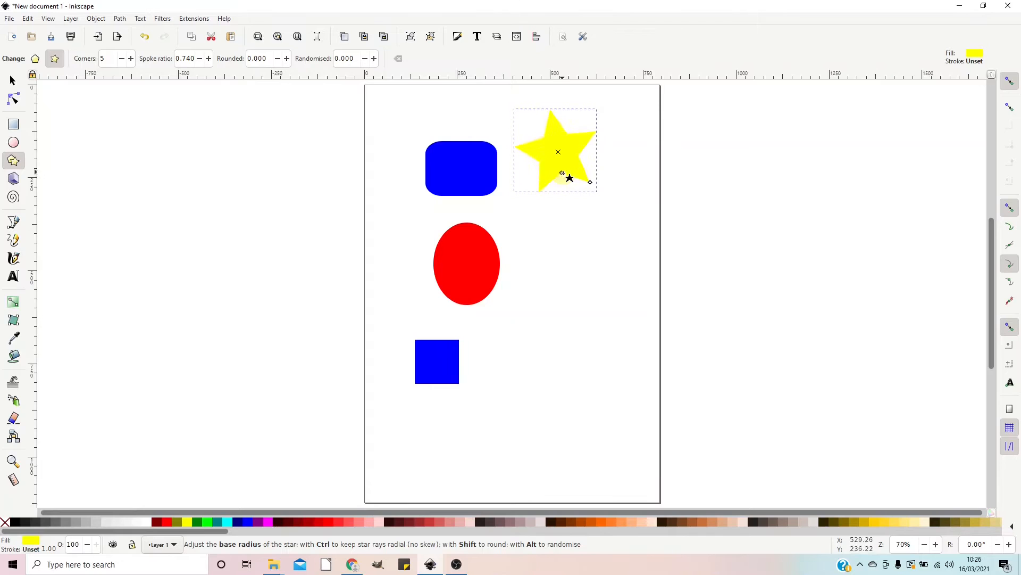
# - Shrink and twist the yellow star with its handles, finishing as a regular five-pointed star with a spoke ratio of about 0.382
pyautogui.moveTo(569, 172); pyautogui.dragTo(592, 162)
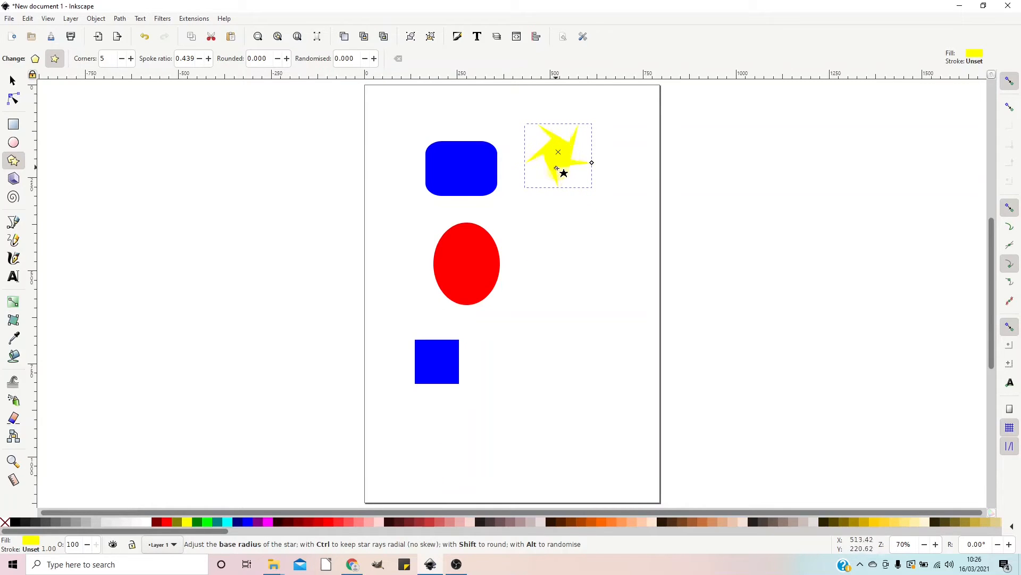
pyautogui.moveTo(566, 166); pyautogui.dragTo(580, 155)
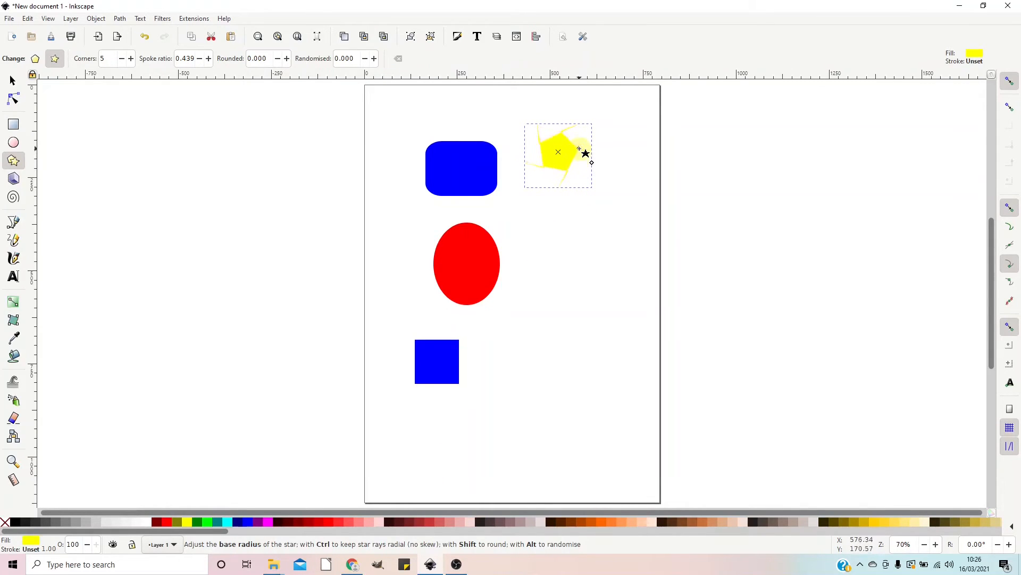
pyautogui.moveTo(580, 126); pyautogui.dragTo(581, 125)
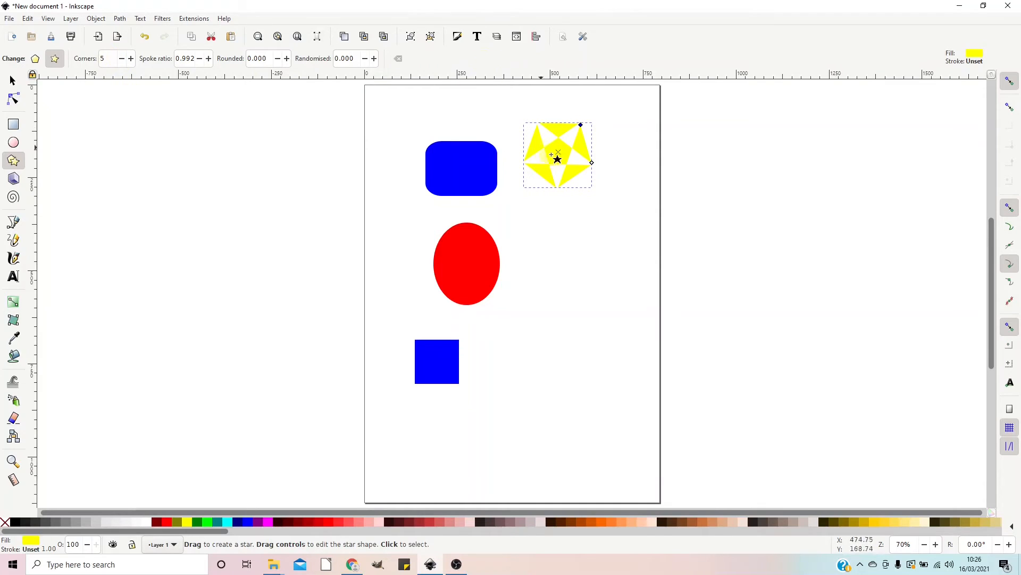
pyautogui.moveTo(581, 127); pyautogui.dragTo(566, 163)
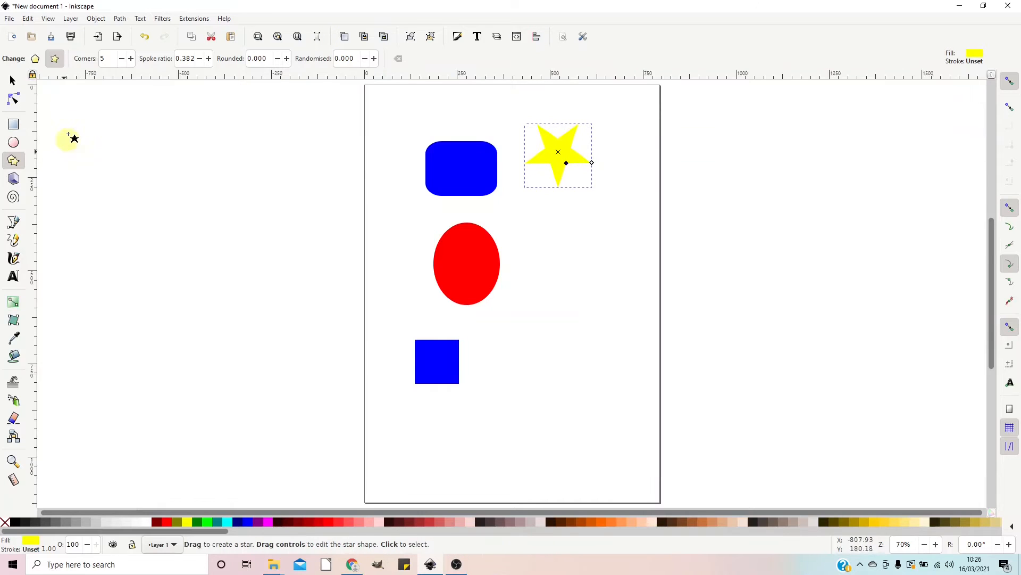
# - Increase the yellow star's corners to 12 and convert it into a regular polygon
pyautogui.click(131, 59)
pyautogui.click(130, 59)
pyautogui.click(130, 58)
pyautogui.click(130, 59)
pyautogui.click(130, 58)
pyautogui.click(130, 58)
pyautogui.click(131, 58)
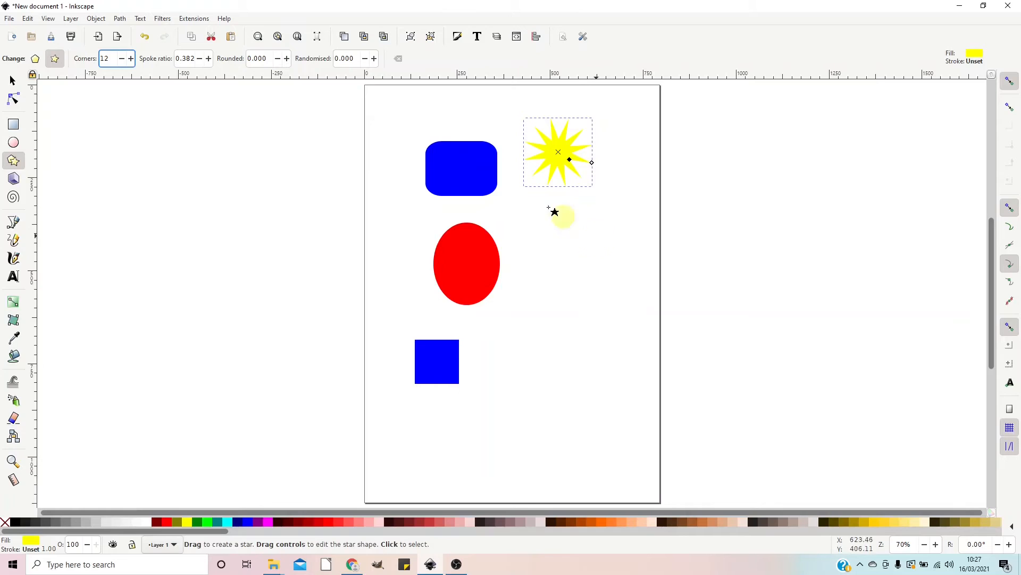
pyautogui.click(35, 59)
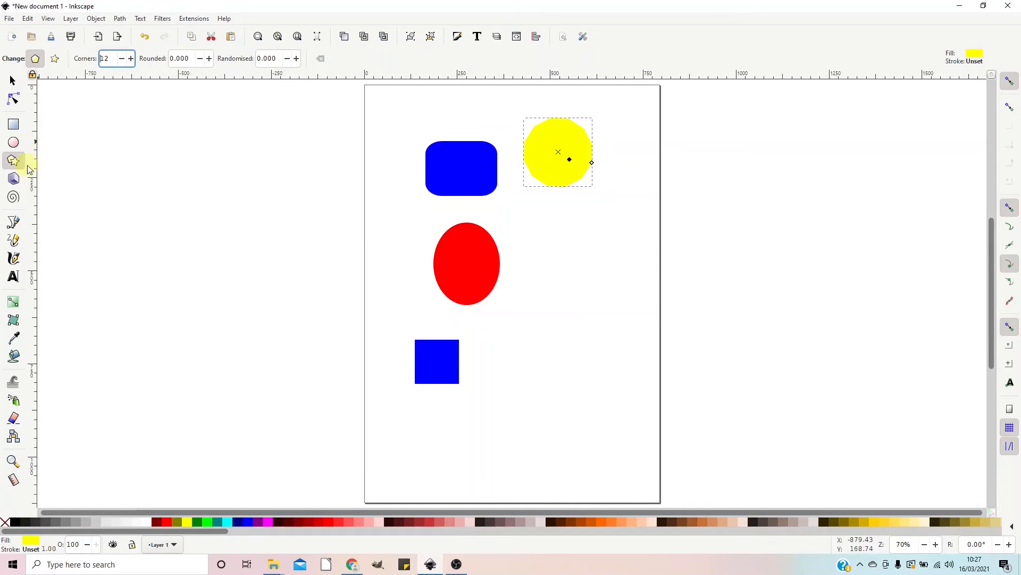
# - Draw a small 3D box on the page to the right of the red ellipse
pyautogui.click(14, 179)
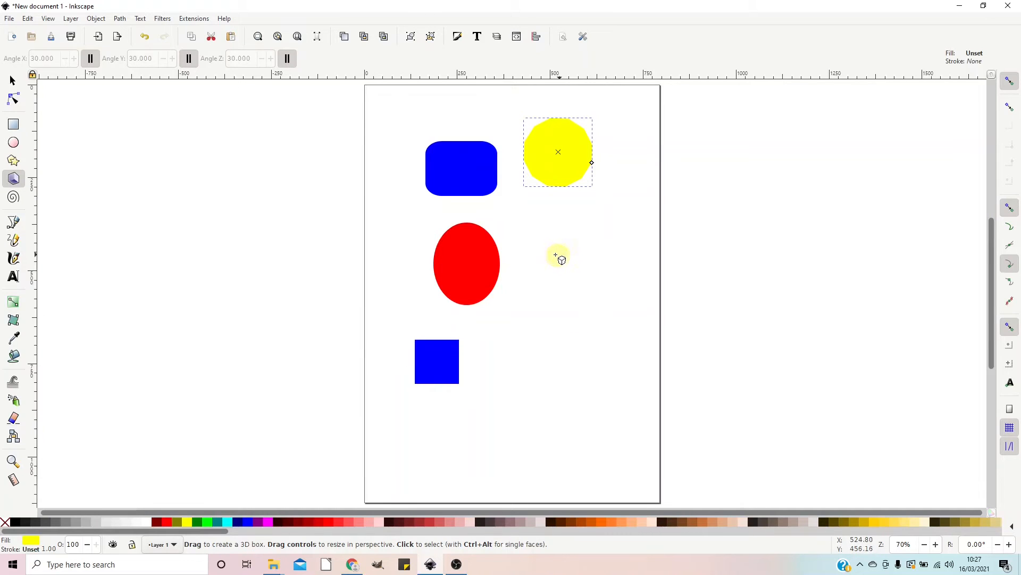
pyautogui.moveTo(552, 258); pyautogui.dragTo(579, 264)
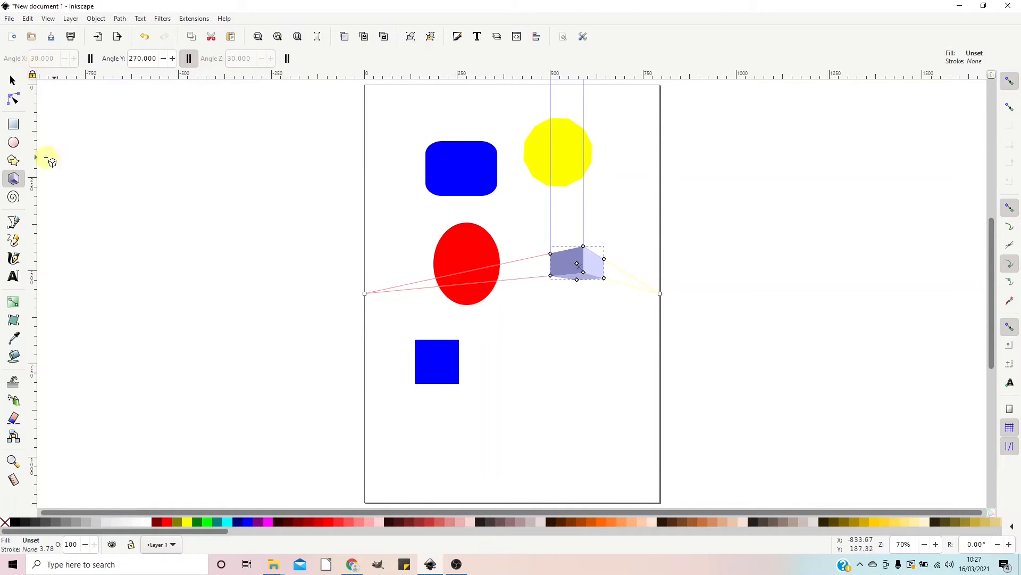
pyautogui.click(15, 125)
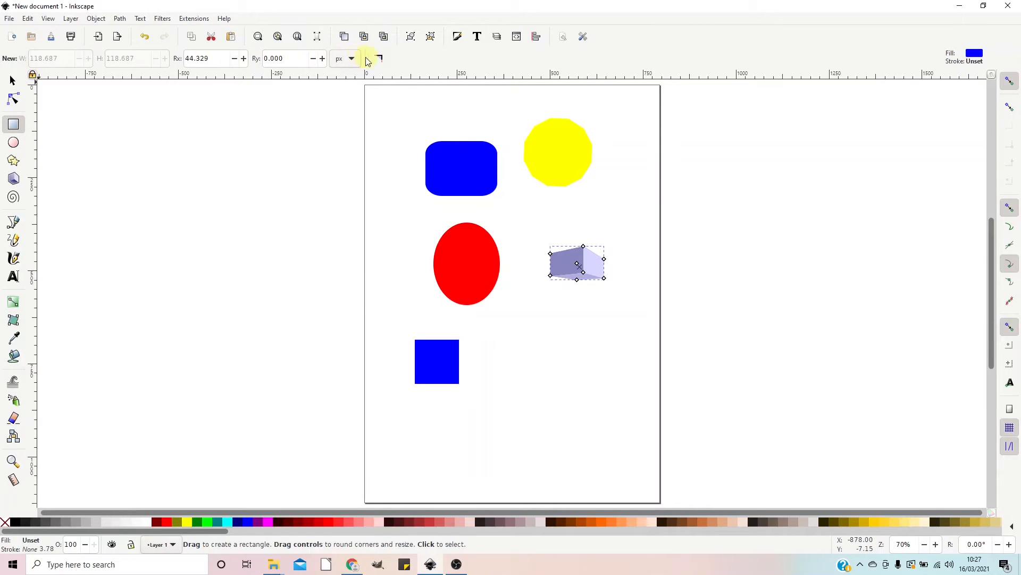
pyautogui.click(13, 145)
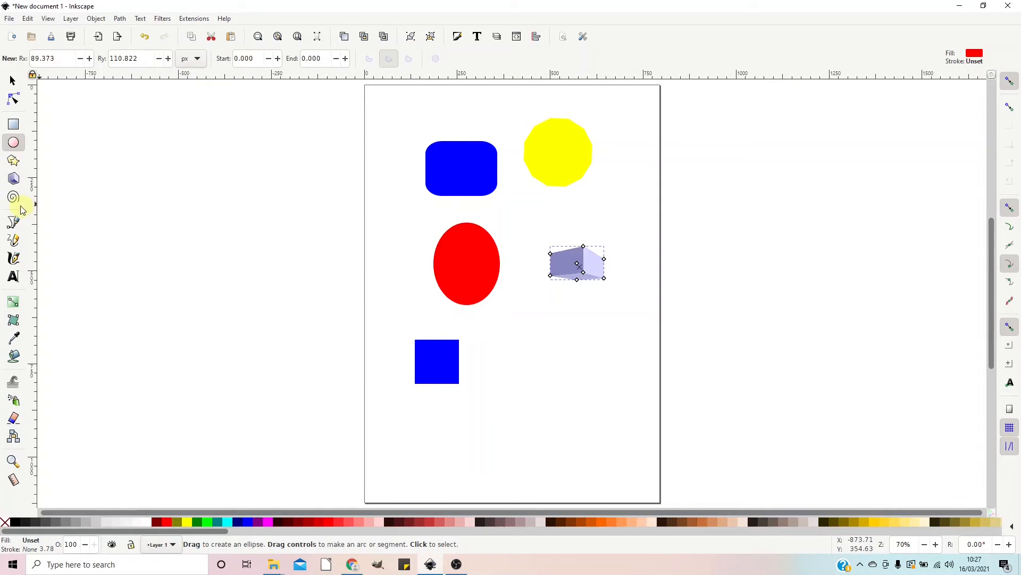
# - Make the 3D box's X and Z edges parallel at about 215° and 335°, and shorten its Z depth so it forms a cube
pyautogui.click(15, 180)
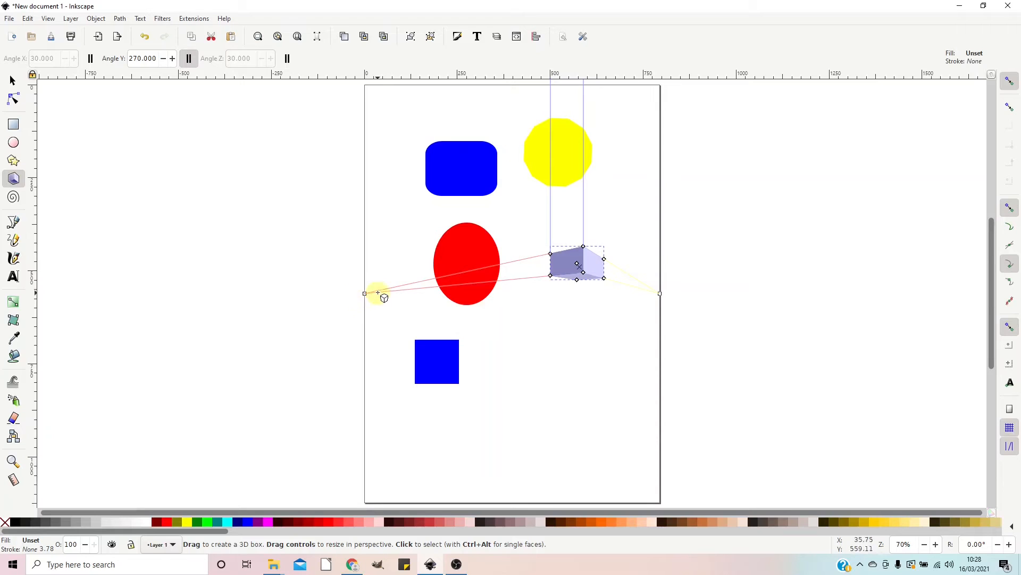
pyautogui.moveTo(364, 294); pyautogui.dragTo(363, 261)
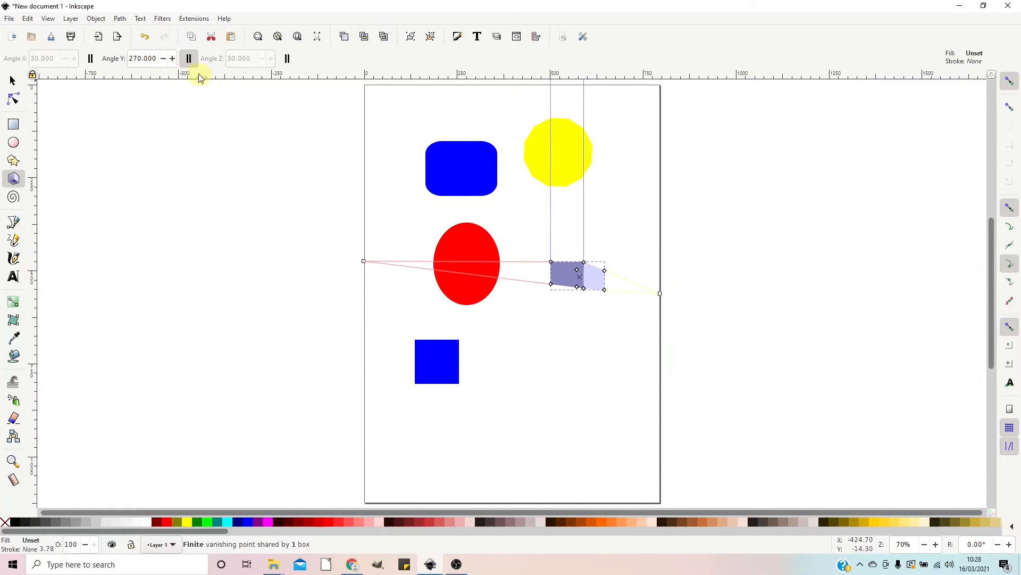
pyautogui.click(90, 59)
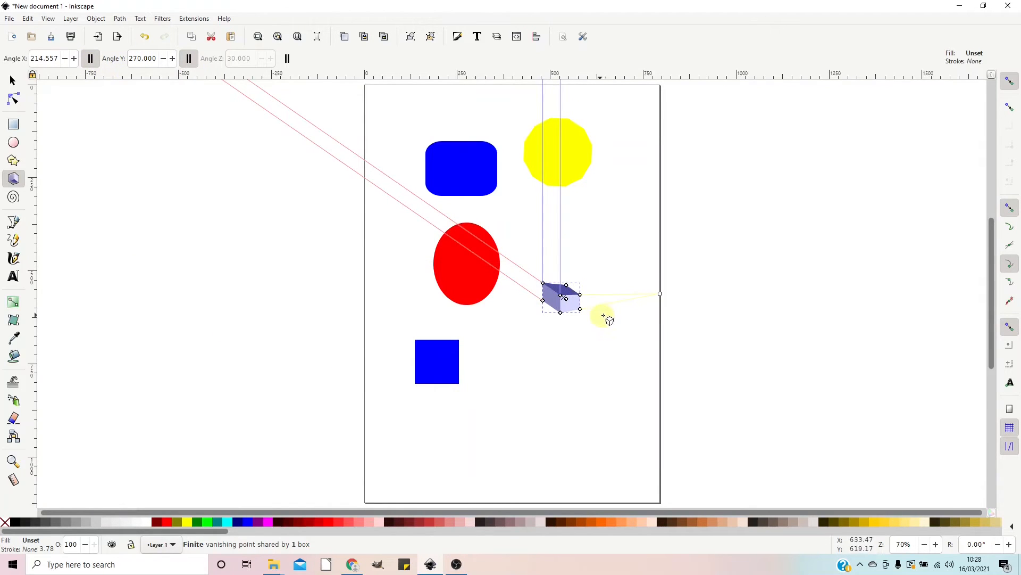
pyautogui.click(288, 59)
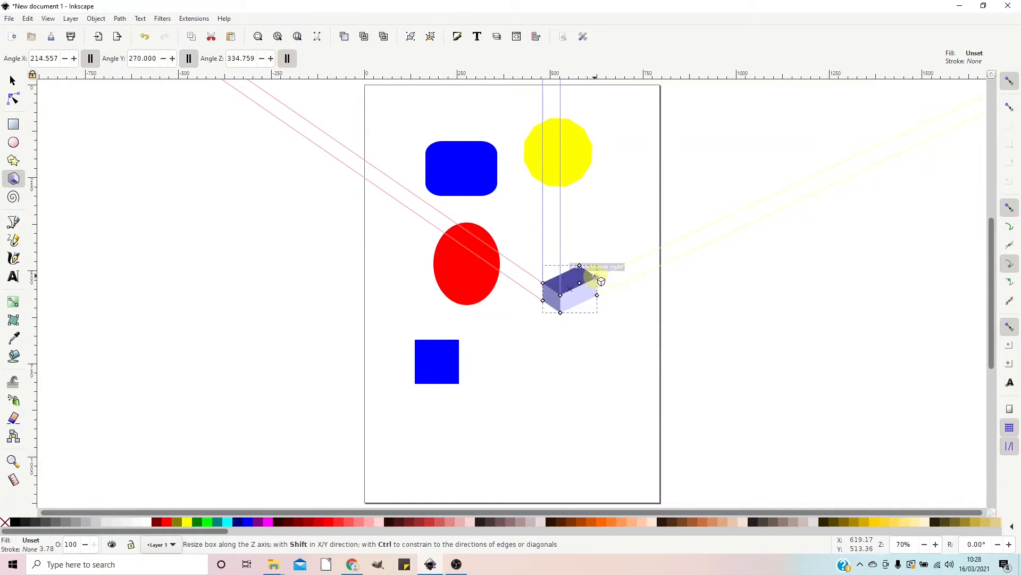
pyautogui.moveTo(598, 277); pyautogui.dragTo(576, 288)
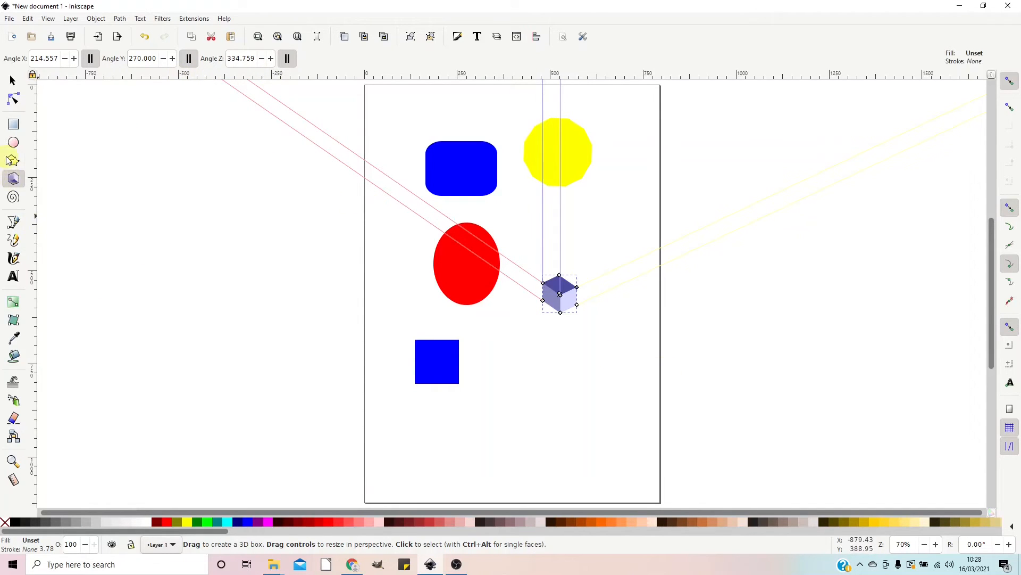
# - Draw a spiral of 3.50 turns below the cube and set its inner radius to 0
pyautogui.click(14, 198)
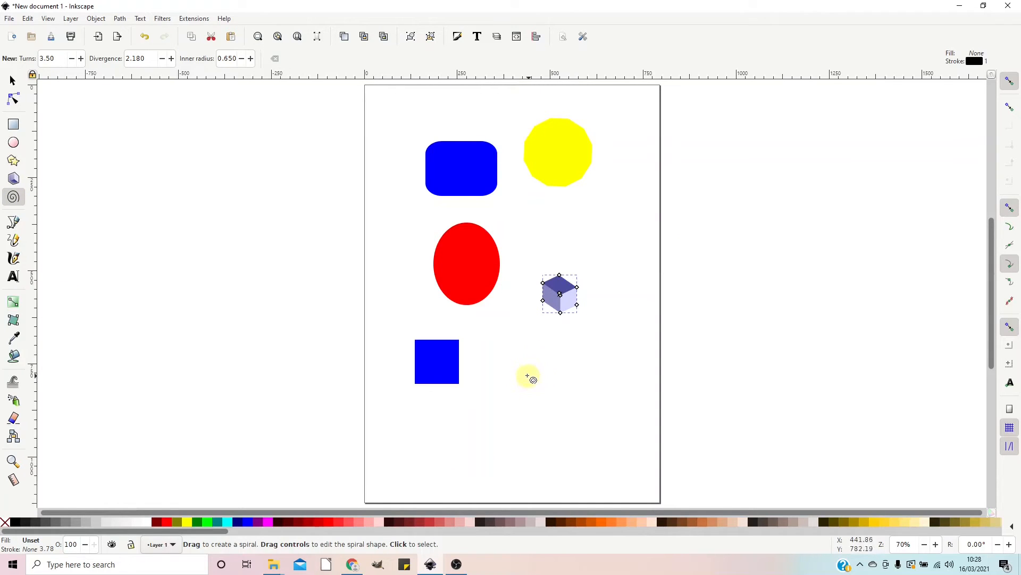
pyautogui.moveTo(527, 365); pyautogui.dragTo(563, 401)
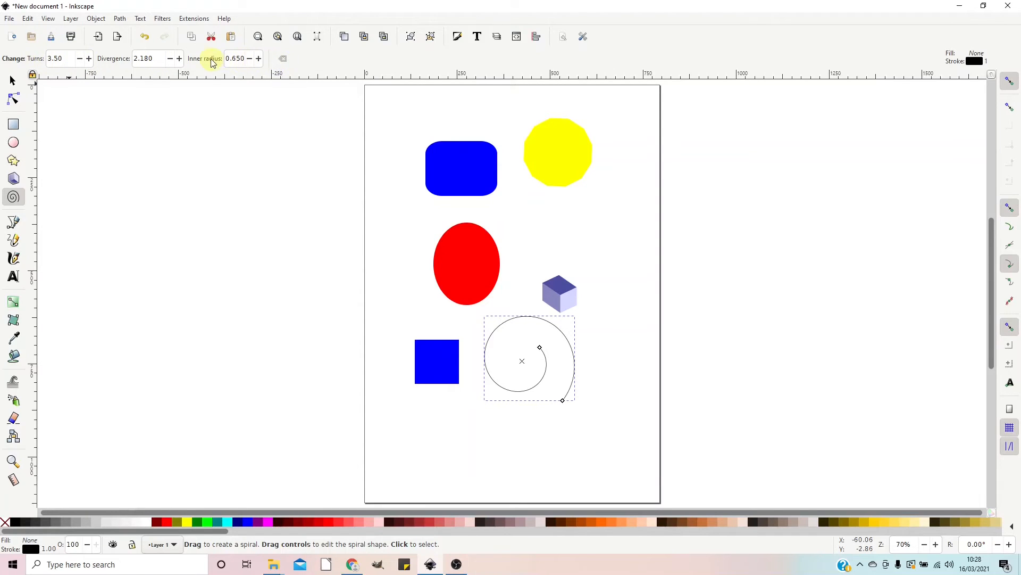
pyautogui.click(242, 58)
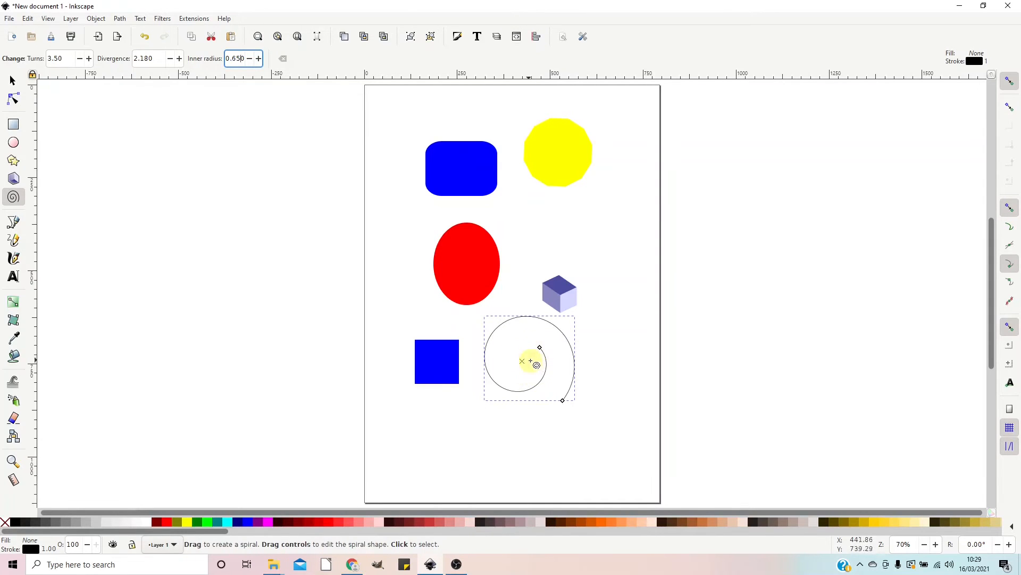
pyautogui.doubleClick(243, 58)
pyautogui.press('Return')
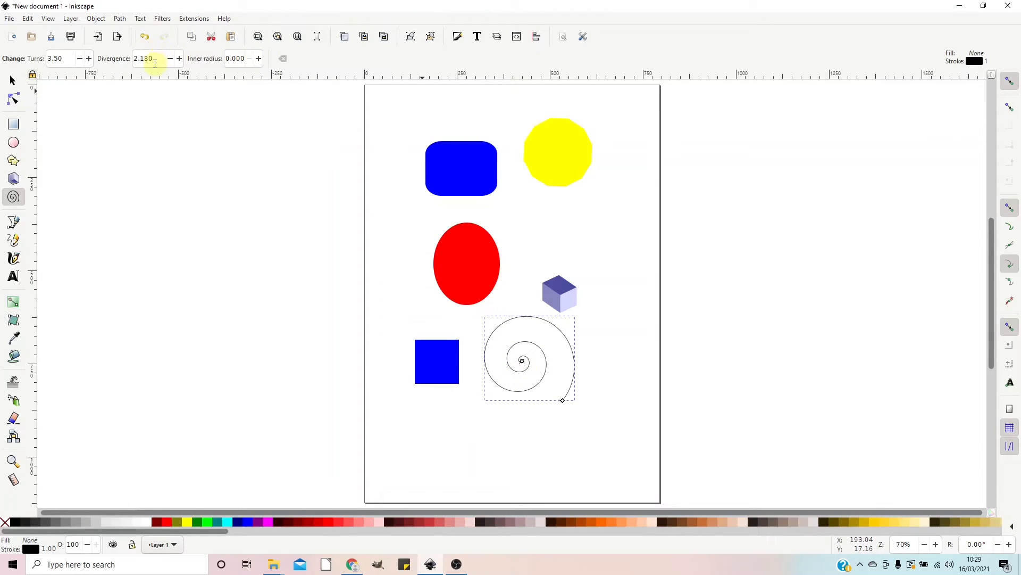
# - Set the spiral's divergence to 1 and raise it to 2.310
pyautogui.moveTo(158, 58); pyautogui.dragTo(134, 57)
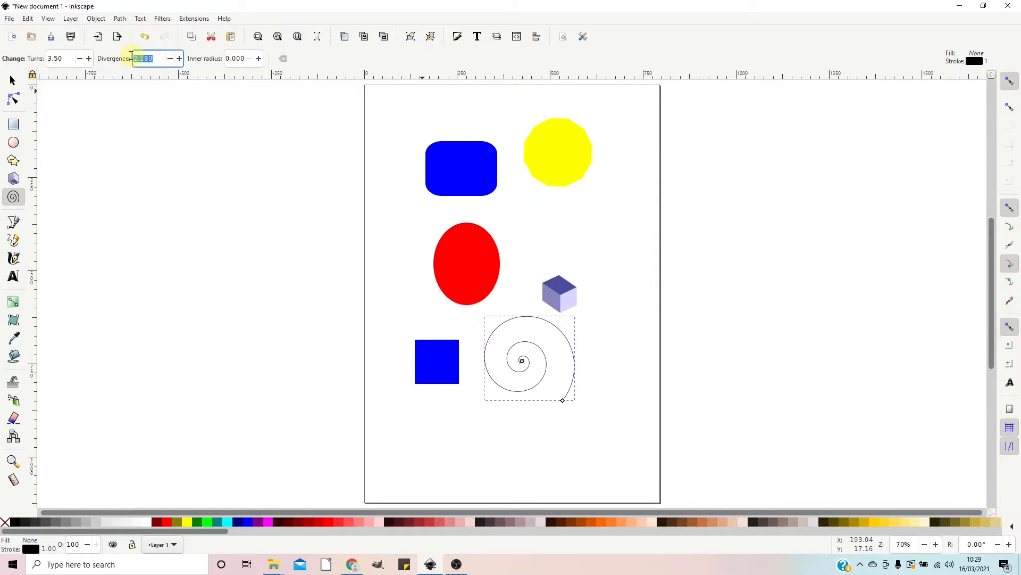
pyautogui.write('1')
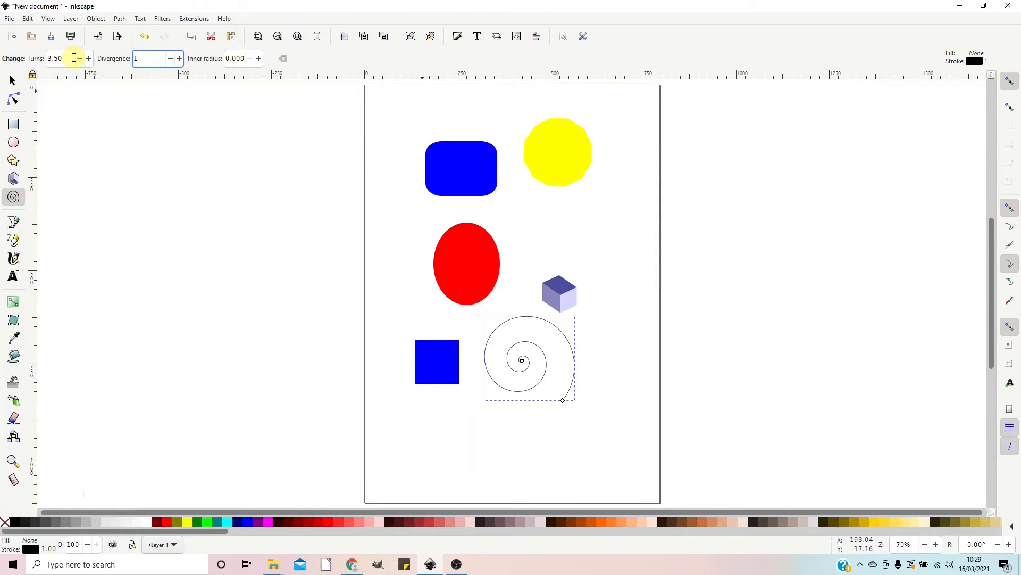
pyautogui.press('Return')
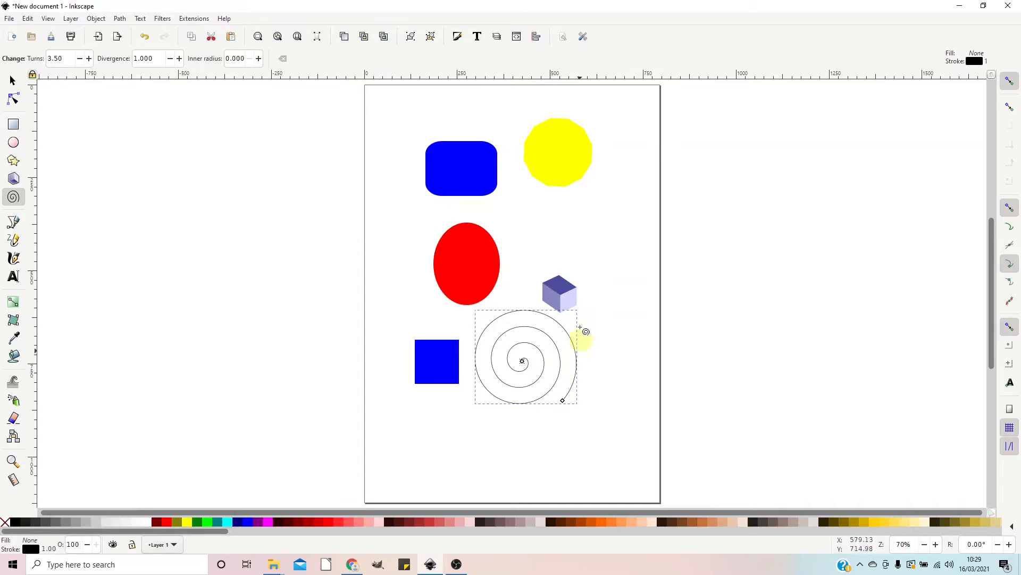
pyautogui.click(179, 58)
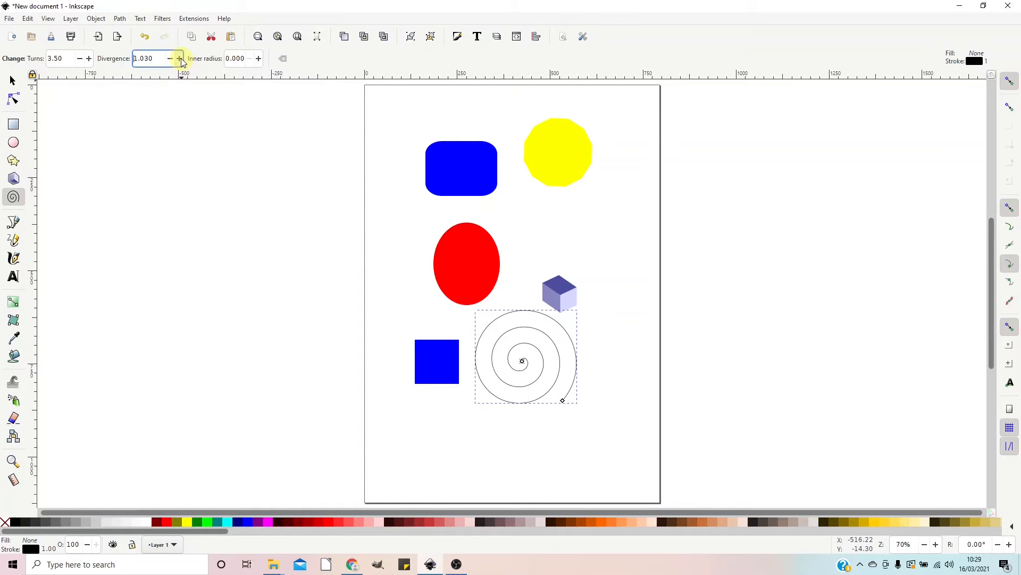
pyautogui.click(179, 58)
pyautogui.click(179, 59)
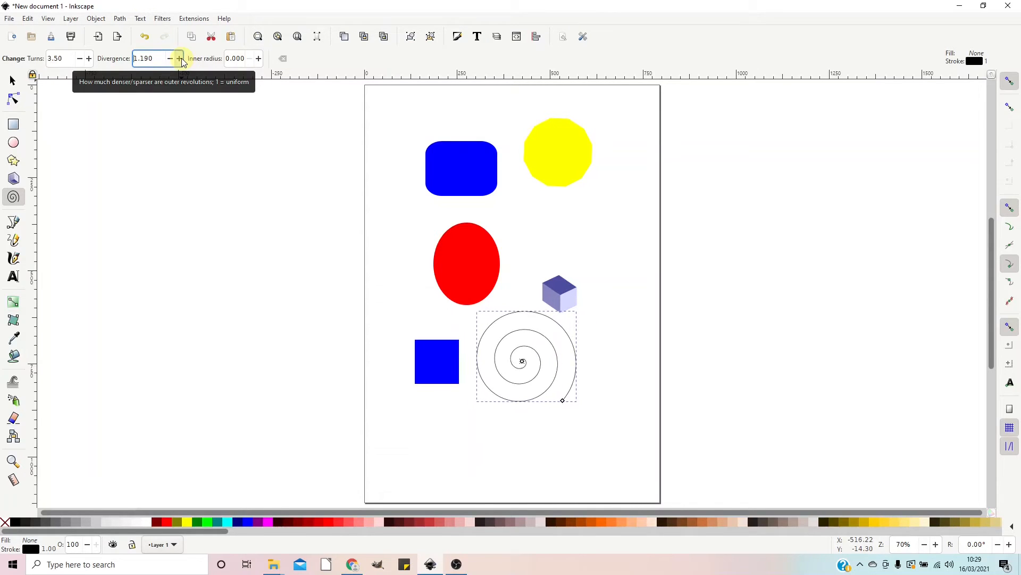
pyautogui.click(179, 59)
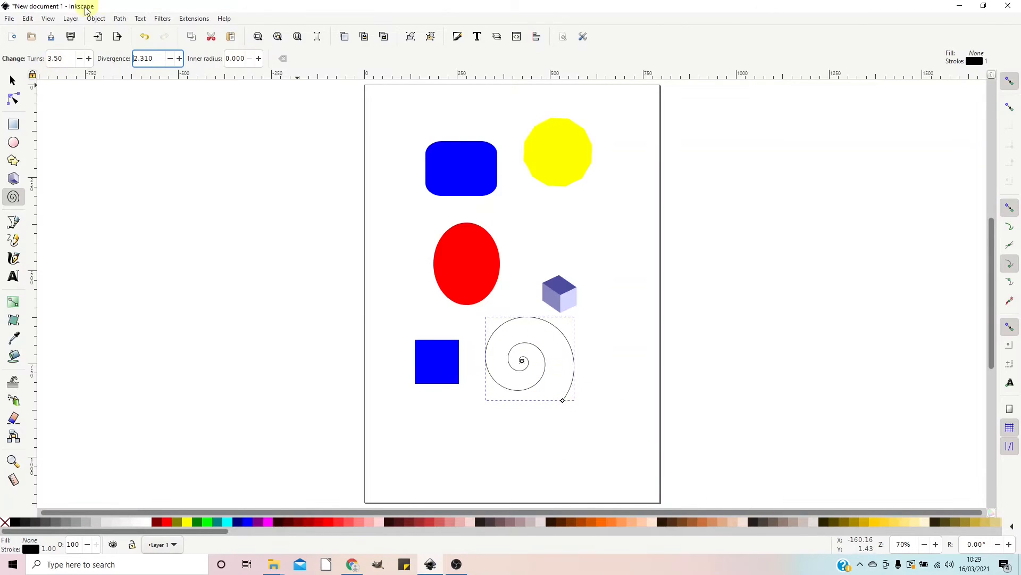
# - Increase the spiral's number of turns to 15.60
pyautogui.click(89, 58)
pyautogui.click(90, 59)
pyautogui.click(90, 59)
pyautogui.click(89, 59)
pyautogui.click(89, 58)
pyautogui.click(90, 59)
pyautogui.click(90, 59)
pyautogui.click(90, 59)
pyautogui.click(89, 59)
pyautogui.click(89, 59)
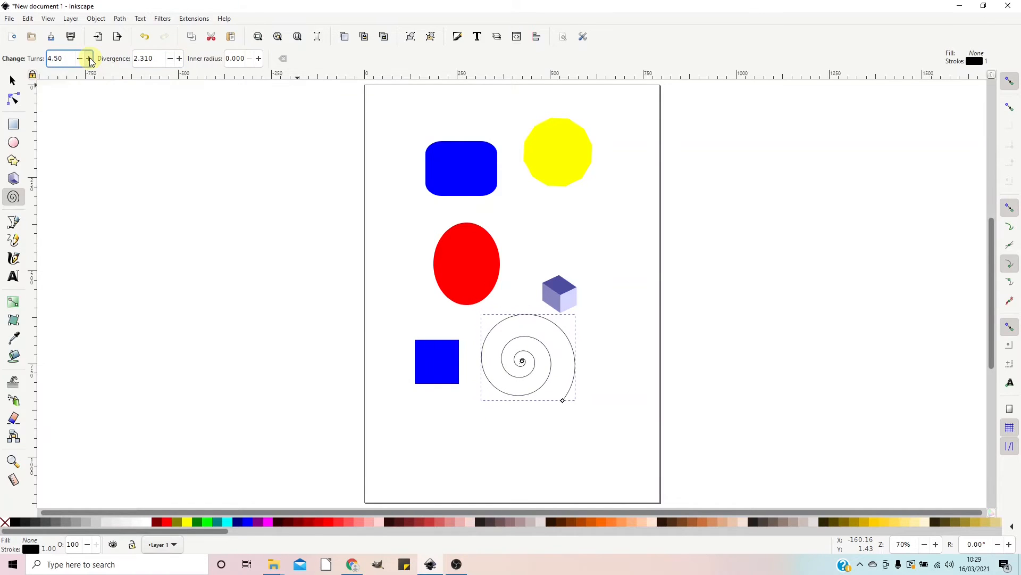
pyautogui.click(90, 58)
pyautogui.click(89, 58)
pyautogui.click(89, 58)
pyautogui.click(89, 59)
pyautogui.click(89, 59)
pyautogui.click(89, 58)
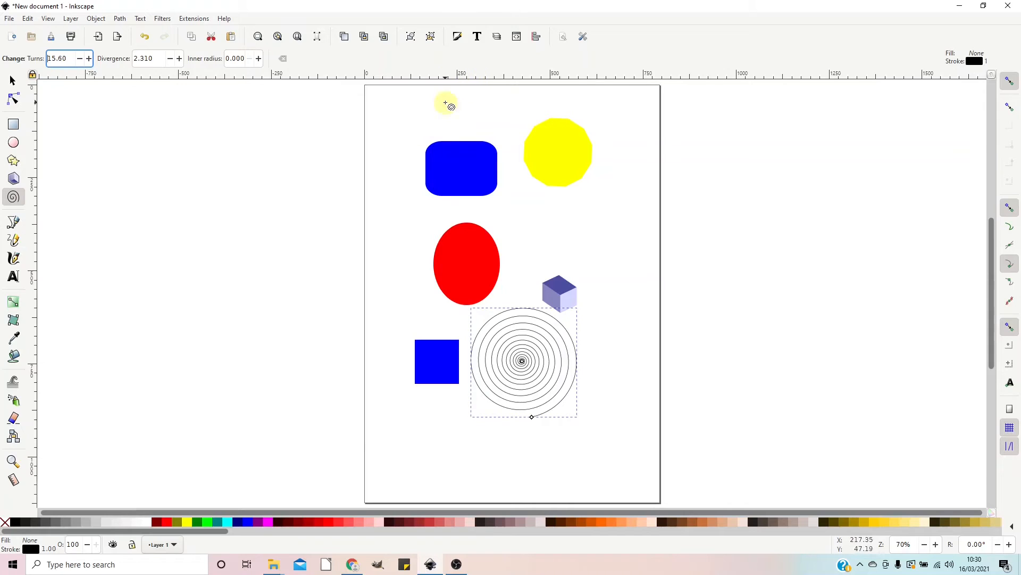
# - Open the Fill and Stroke settings, and shift the blue rounded rectangle up and left, enlarging it to about 207 by 191 px
pyautogui.click(459, 37)
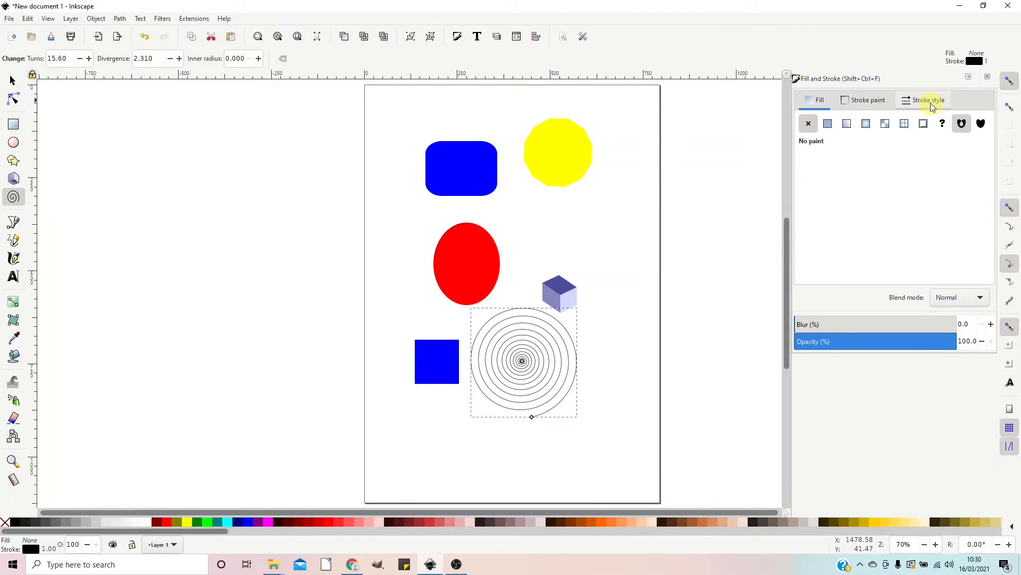
pyautogui.click(14, 83)
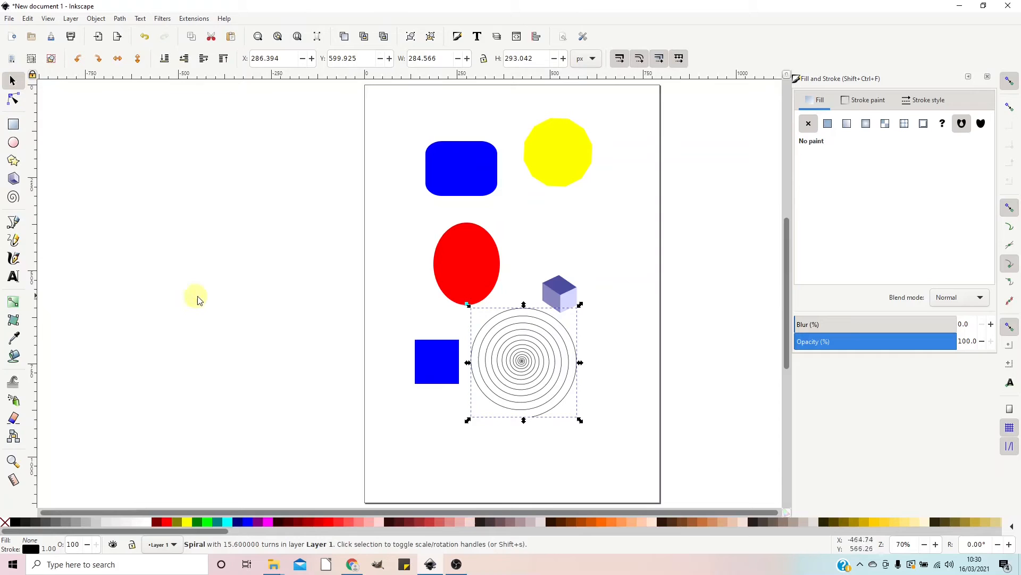
pyautogui.click(474, 191)
pyautogui.moveTo(455, 159); pyautogui.dragTo(436, 171)
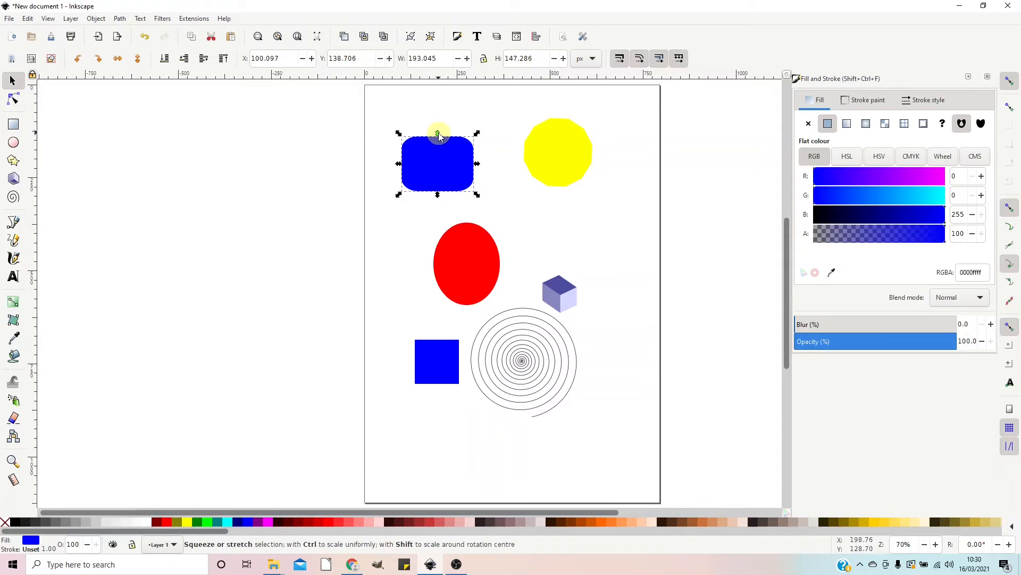
pyautogui.moveTo(438, 134); pyautogui.dragTo(481, 121)
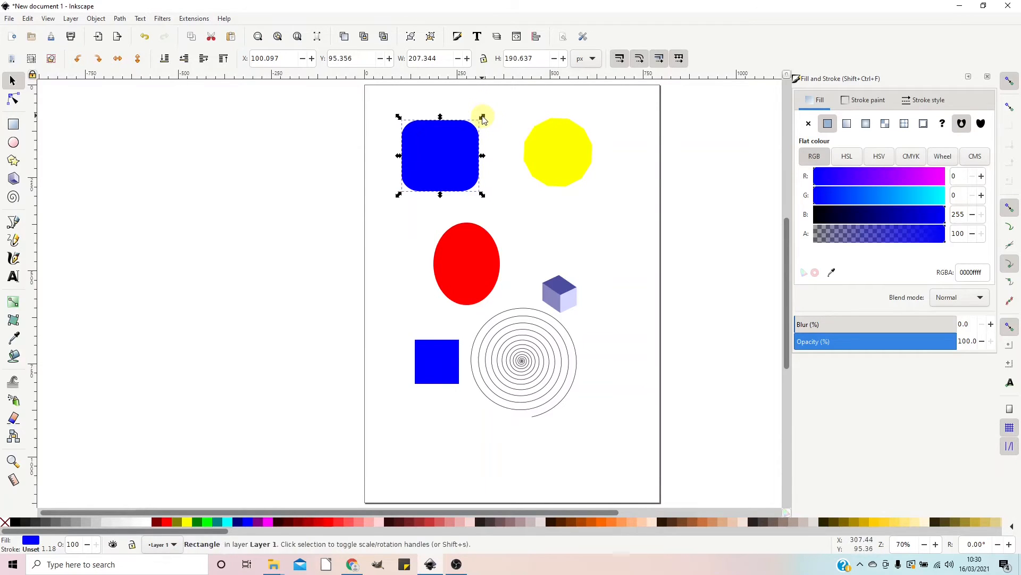
# - Rotate the blue rounded rectangle clockwise by about 26° and skew it slightly
pyautogui.click(459, 151)
pyautogui.moveTo(482, 119)
pyautogui.mouseDown()
pyautogui.moveTo(488, 130)
pyautogui.moveTo(481, 103)
pyautogui.moveTo(490, 110)
pyautogui.moveTo(482, 124)
pyautogui.mouseUp()
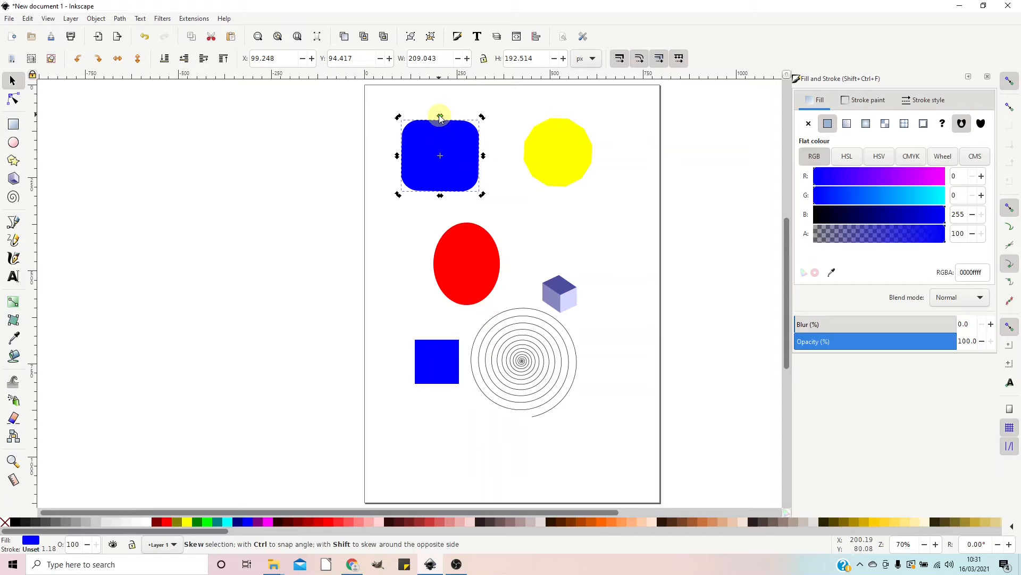
pyautogui.moveTo(440, 117); pyautogui.dragTo(501, 143)
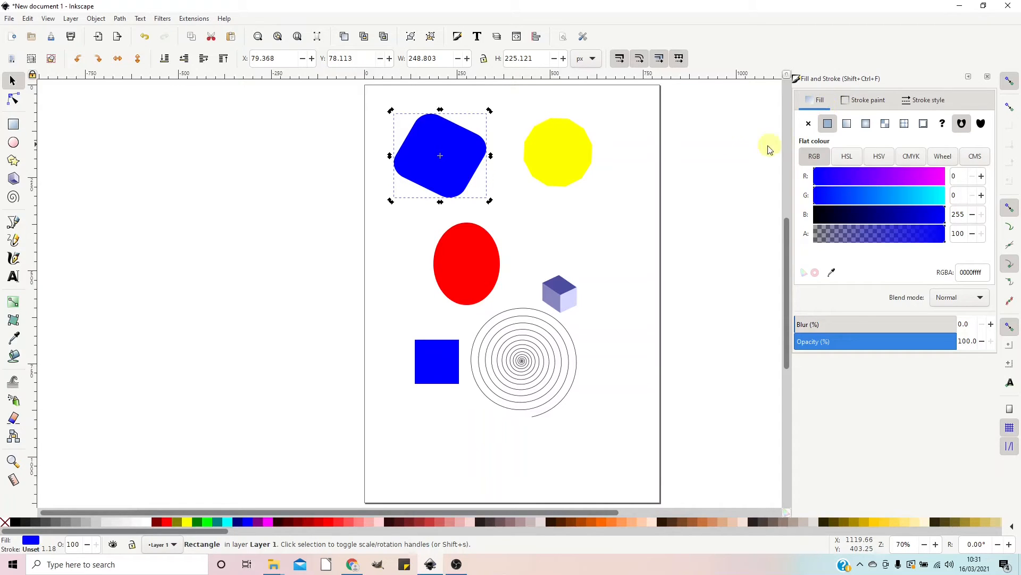
pyautogui.click(451, 161)
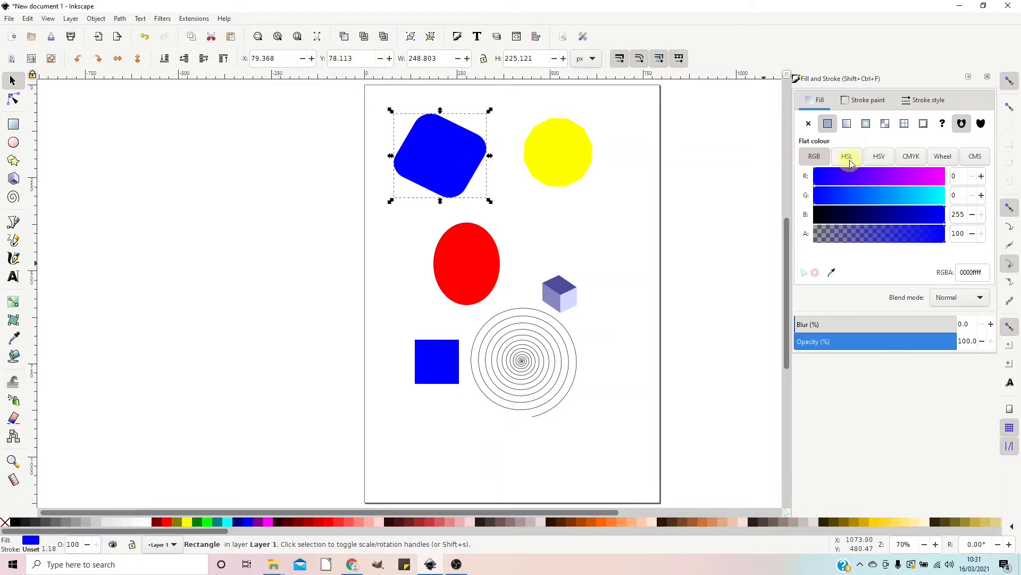
# - Recolour the rotated rectangle's fill to purple with the colour wheel and set its HSL lightness to 49, giving 7b35c6ff
pyautogui.click(941, 160)
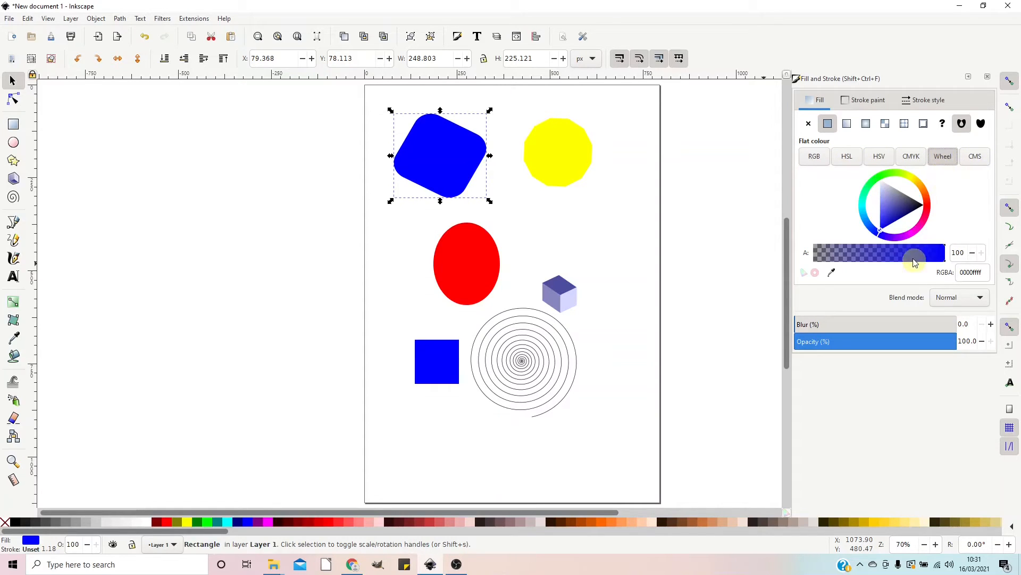
pyautogui.moveTo(880, 237); pyautogui.dragTo(896, 212)
pyautogui.click(847, 156)
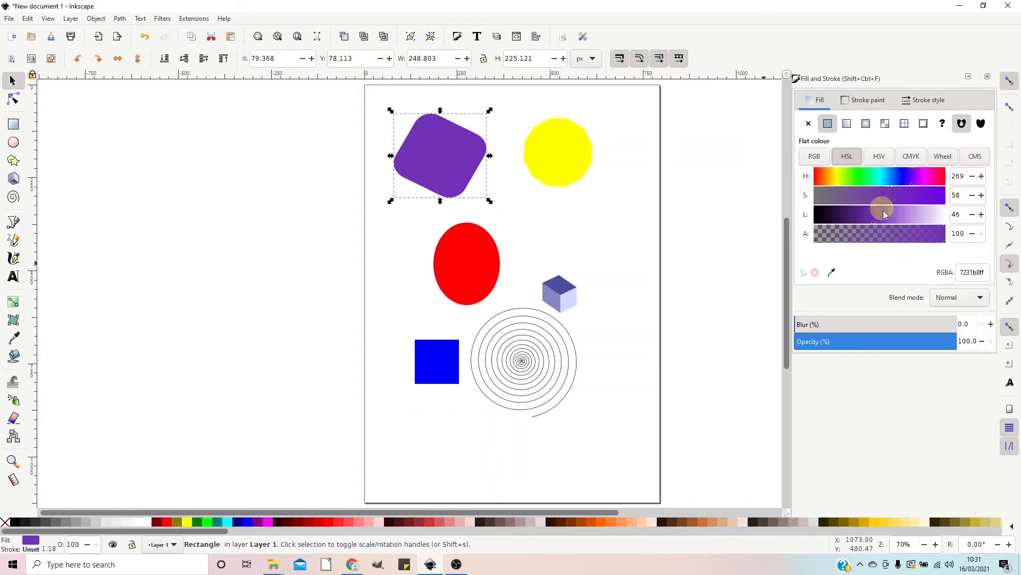
pyautogui.moveTo(879, 217)
pyautogui.mouseDown()
pyautogui.moveTo(889, 216)
pyautogui.moveTo(878, 212)
pyautogui.mouseUp()
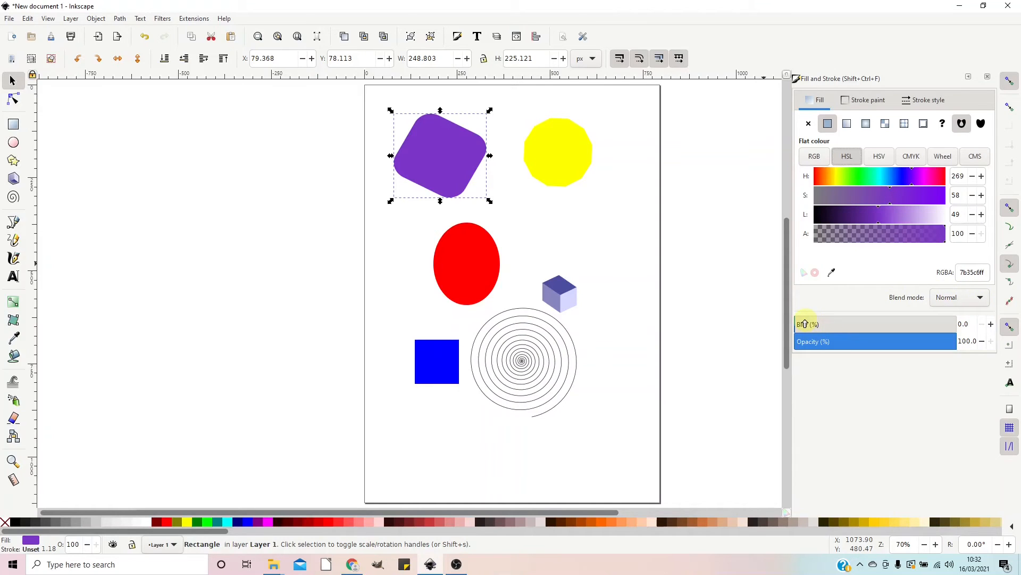
# - Try out the purple rectangle's blur and opacity settings, and lower its fill alpha to 21
pyautogui.moveTo(803, 324)
pyautogui.mouseDown()
pyautogui.moveTo(881, 325)
pyautogui.moveTo(817, 326)
pyautogui.moveTo(803, 365)
pyautogui.moveTo(807, 326)
pyautogui.moveTo(791, 325)
pyautogui.mouseUp()
pyautogui.moveTo(940, 339); pyautogui.dragTo(963, 336)
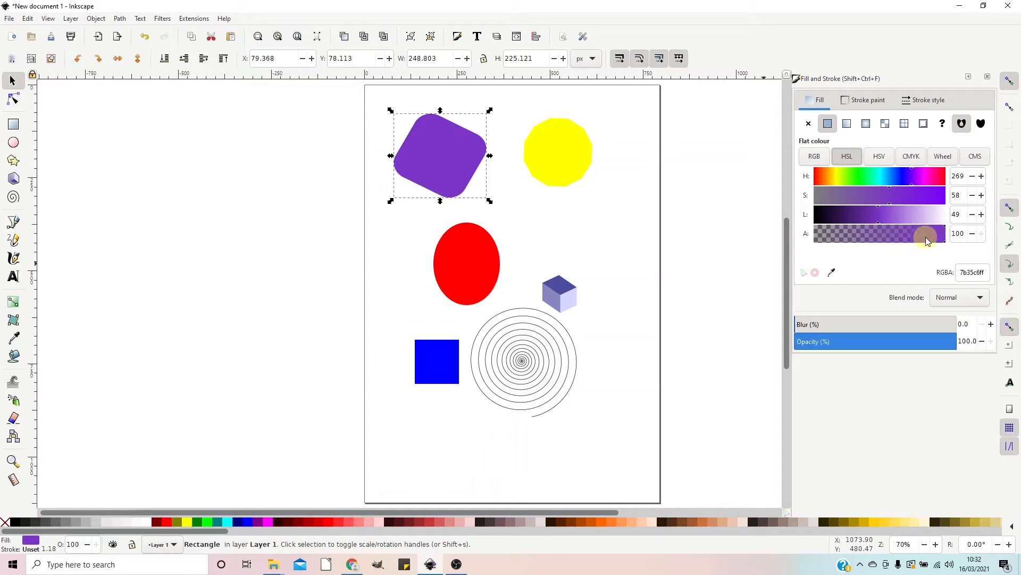
pyautogui.moveTo(935, 234); pyautogui.dragTo(878, 235)
pyautogui.moveTo(871, 235); pyautogui.dragTo(843, 236)
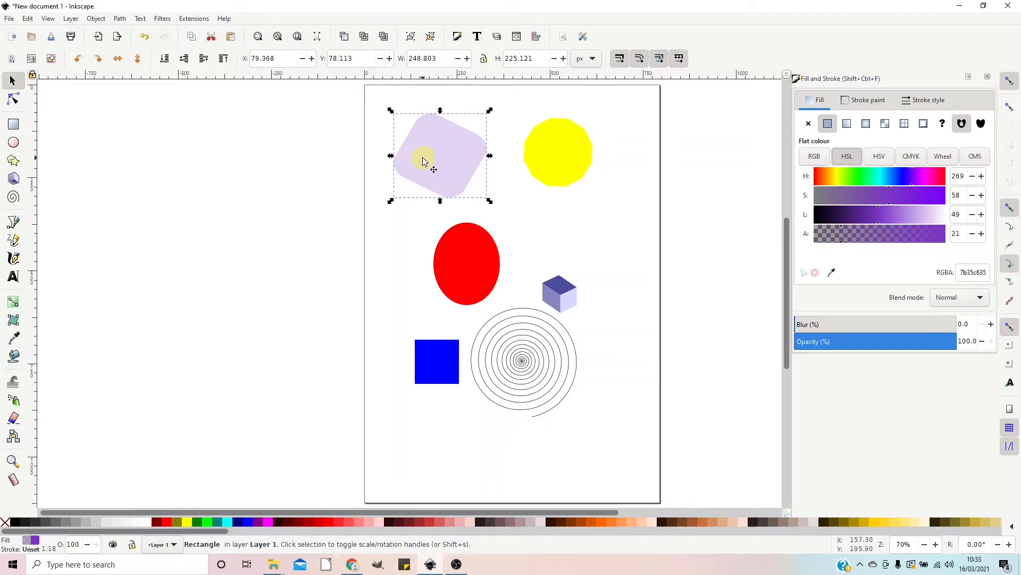
# - Move the rectangle over the upper part of the red ellipse and set its fill alpha to 100 after trying 58
pyautogui.moveTo(445, 151); pyautogui.dragTo(464, 203)
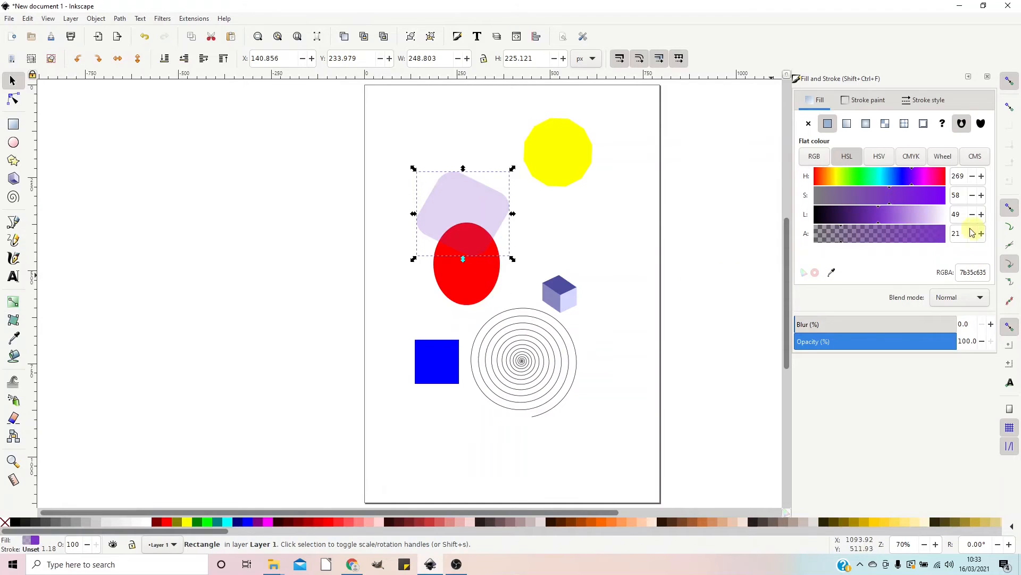
pyautogui.moveTo(840, 234); pyautogui.dragTo(971, 225)
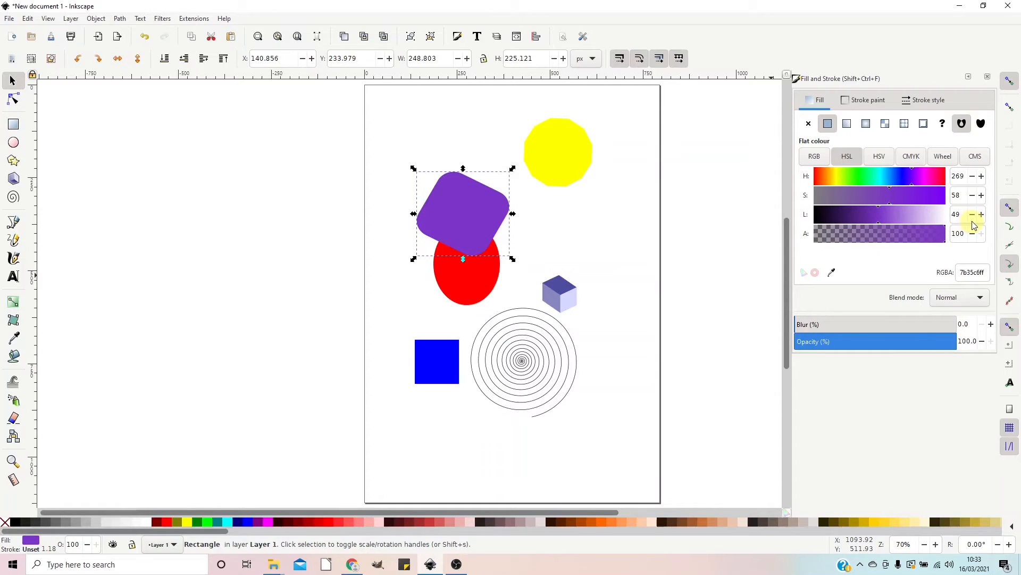
pyautogui.moveTo(964, 227); pyautogui.dragTo(892, 237)
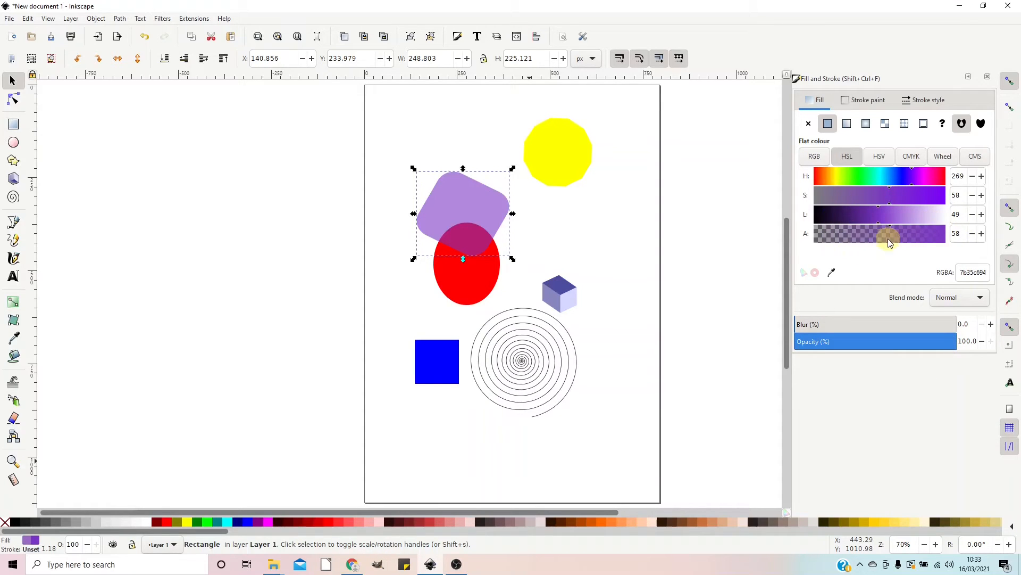
pyautogui.moveTo(894, 237); pyautogui.dragTo(951, 237)
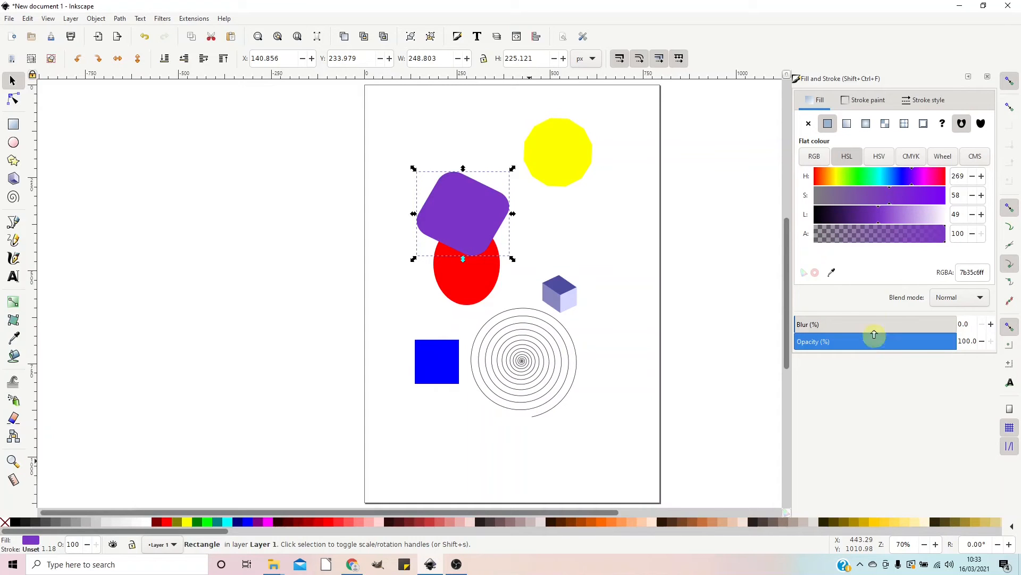
# - Give the purple rectangle a flat black stroke paint, after trying it with no stroke paint
pyautogui.click(870, 102)
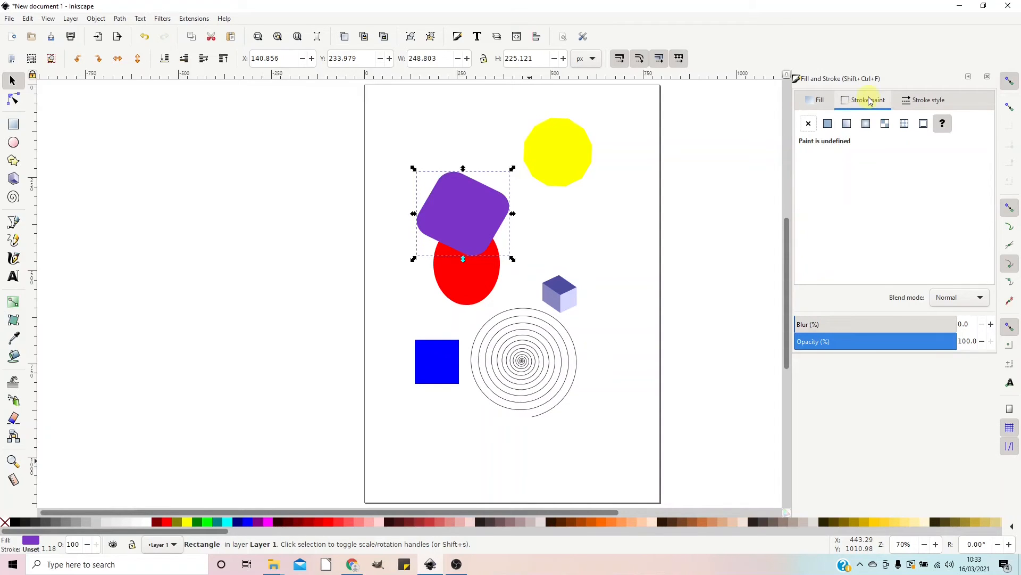
pyautogui.click(809, 128)
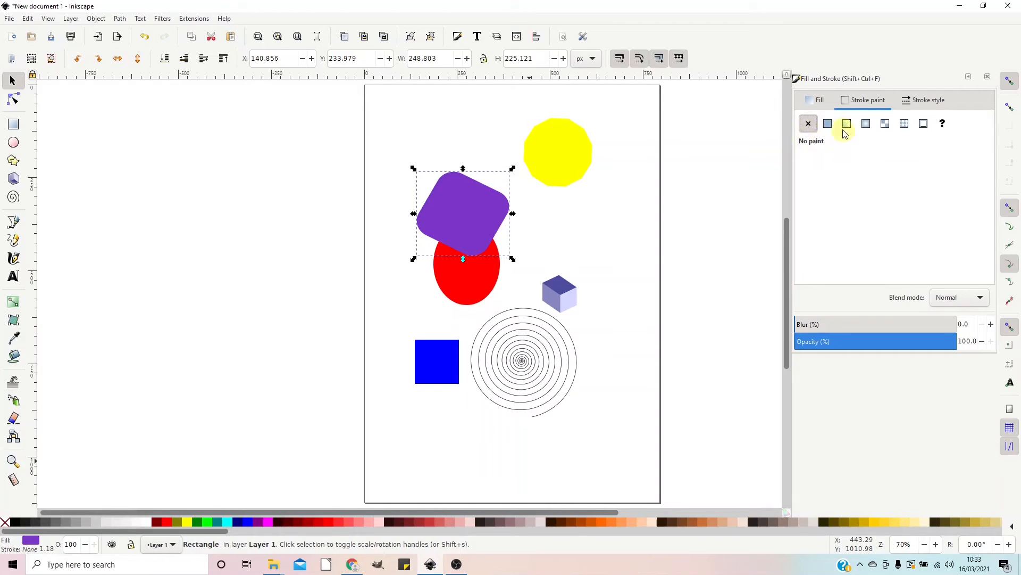
pyautogui.click(828, 124)
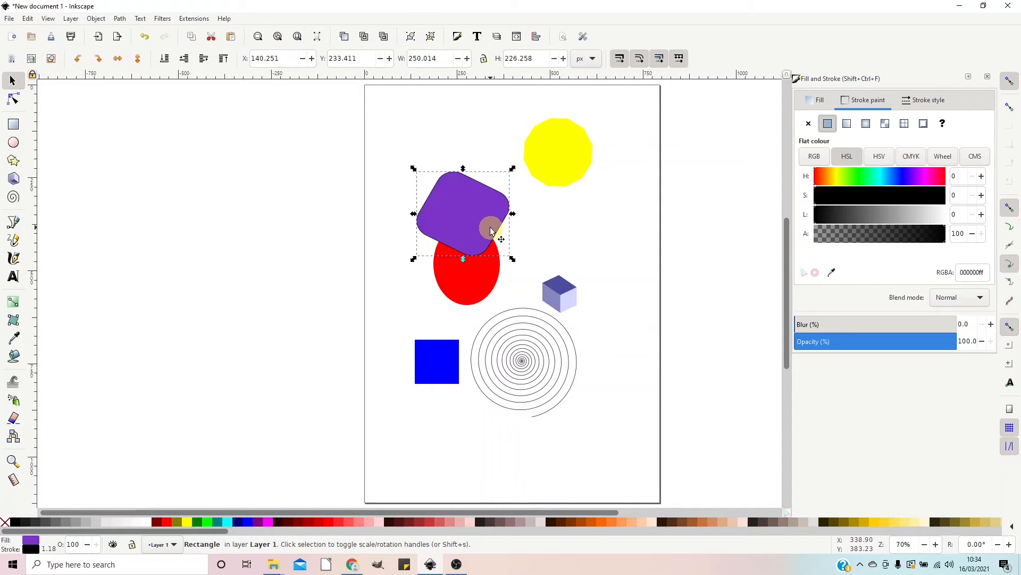
# - Try a bright green stroke with hue 112, saturation 100 and lightness 50 on the rectangle, and return the stroke to black
pyautogui.scroll(2, 490, 230)
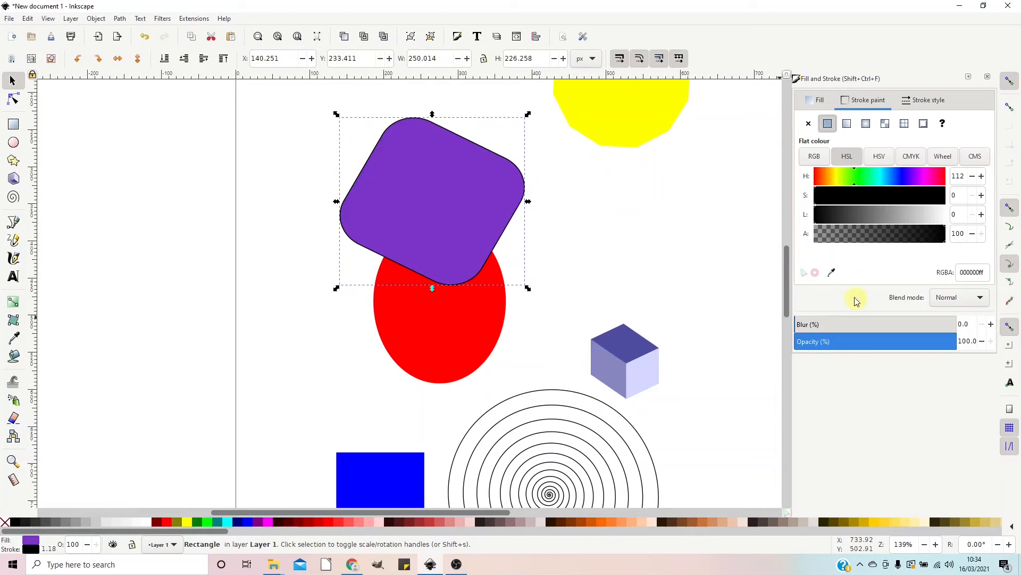
pyautogui.moveTo(848, 206); pyautogui.dragTo(1003, 187)
pyautogui.click(879, 215)
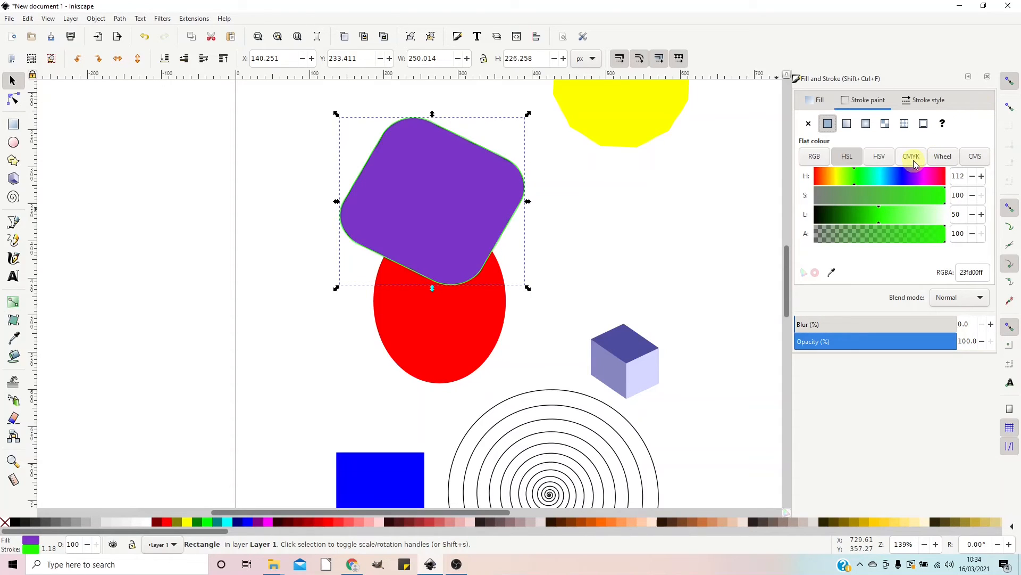
pyautogui.moveTo(880, 213); pyautogui.dragTo(771, 228)
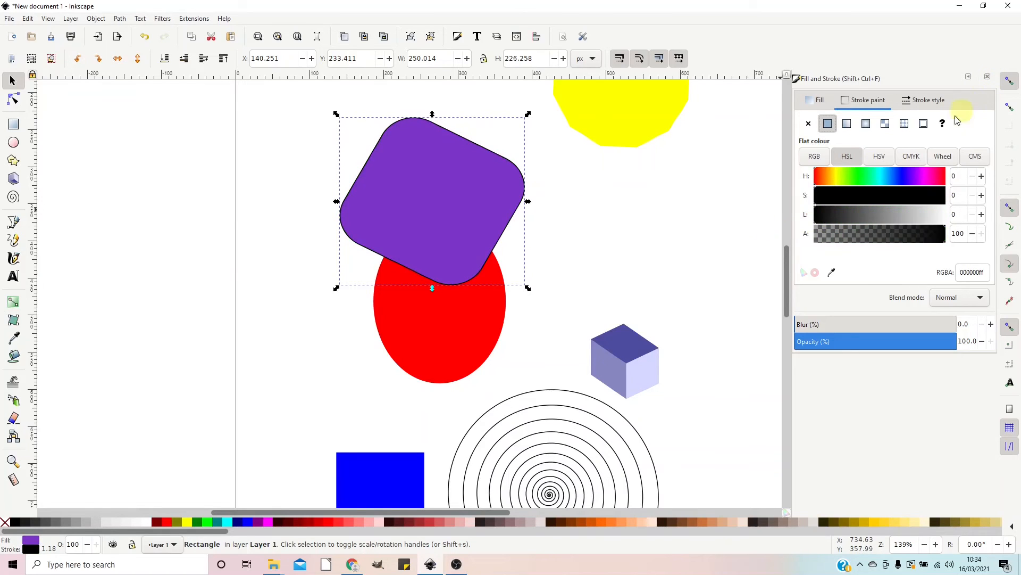
# - Try a stroke width of 11.579 px on the rectangle and reduce it to 2.879 px
pyautogui.click(928, 101)
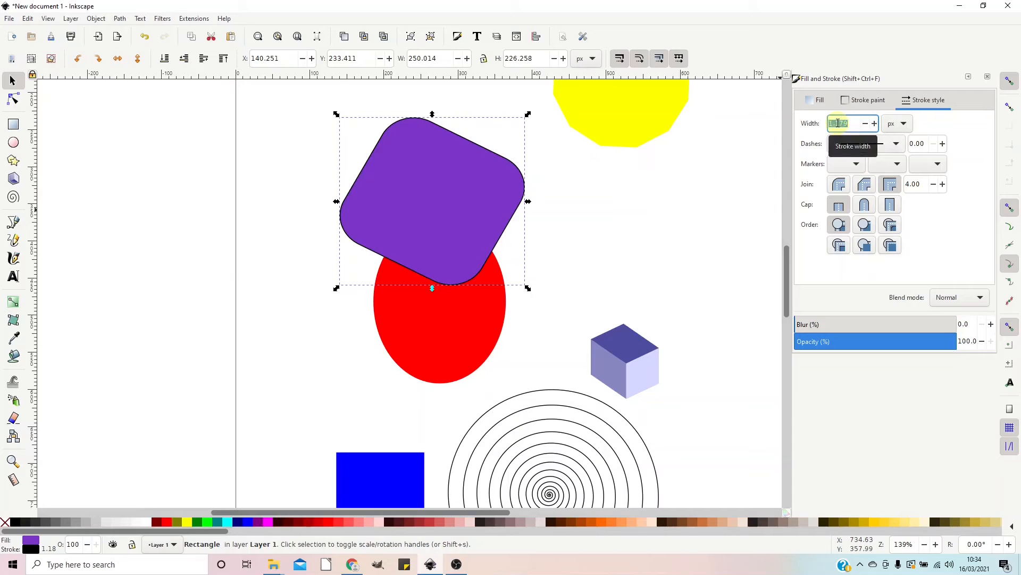
pyautogui.click(874, 124)
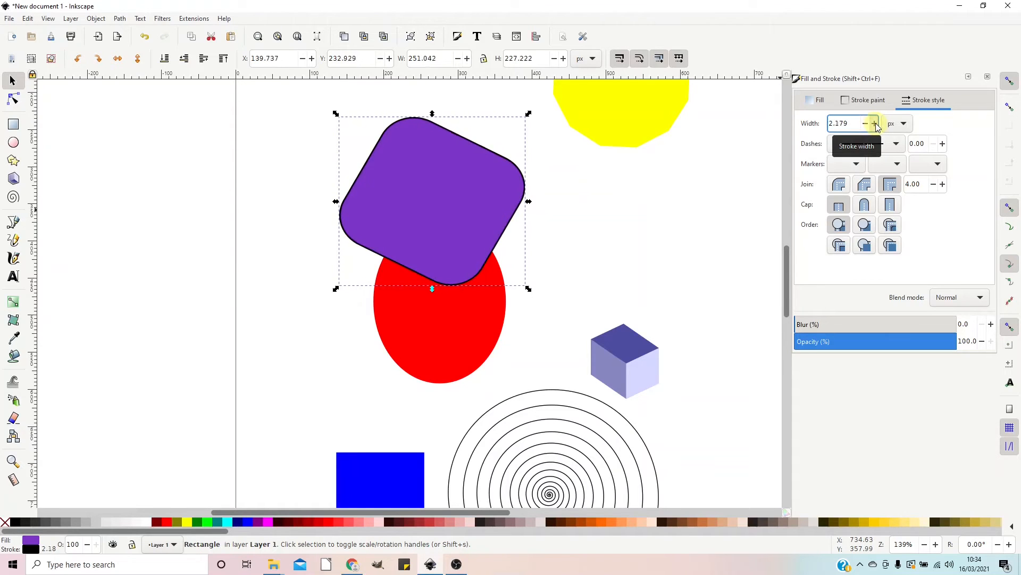
pyautogui.click(874, 124)
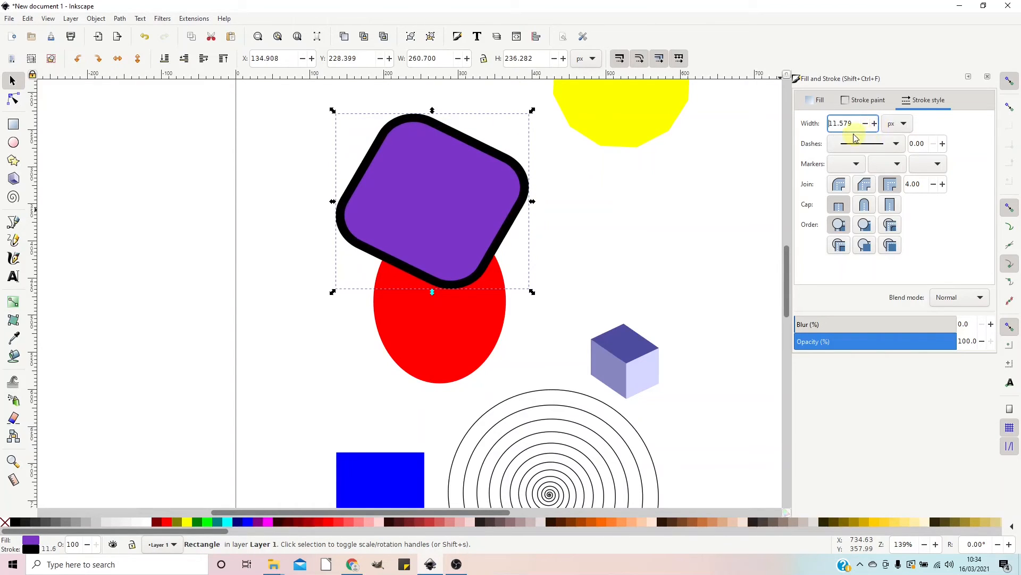
pyautogui.click(865, 124)
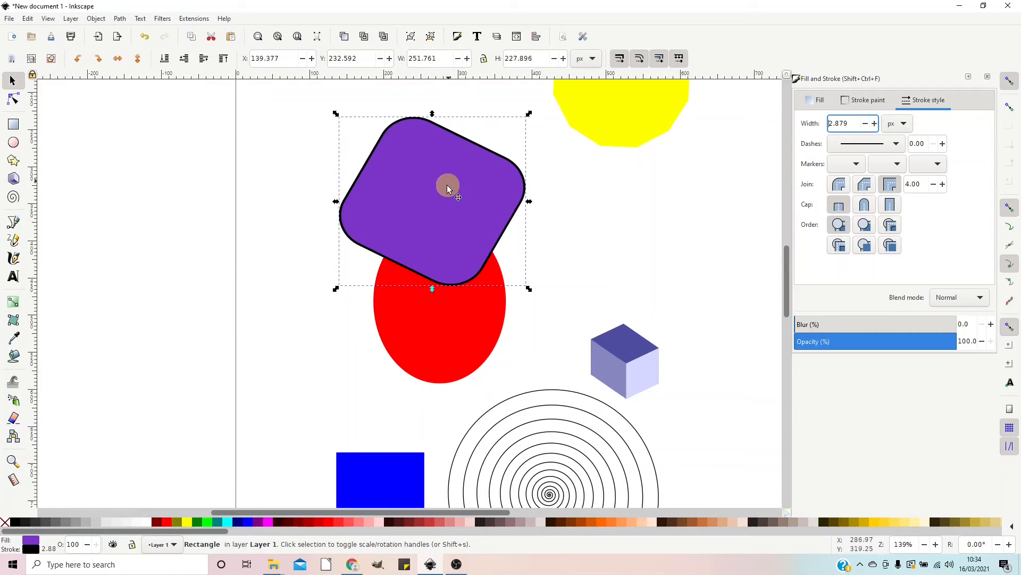
# - Make the purple rectangle's corners sharp by setting both corner radii to 0
pyautogui.click(14, 126)
pyautogui.moveTo(522, 203); pyautogui.dragTo(549, 178)
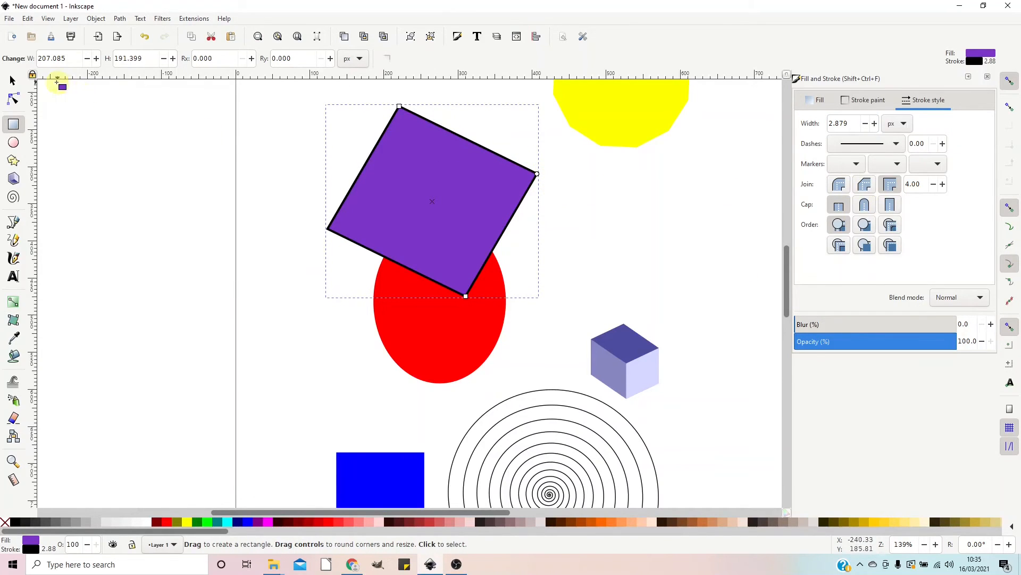
pyautogui.click(22, 83)
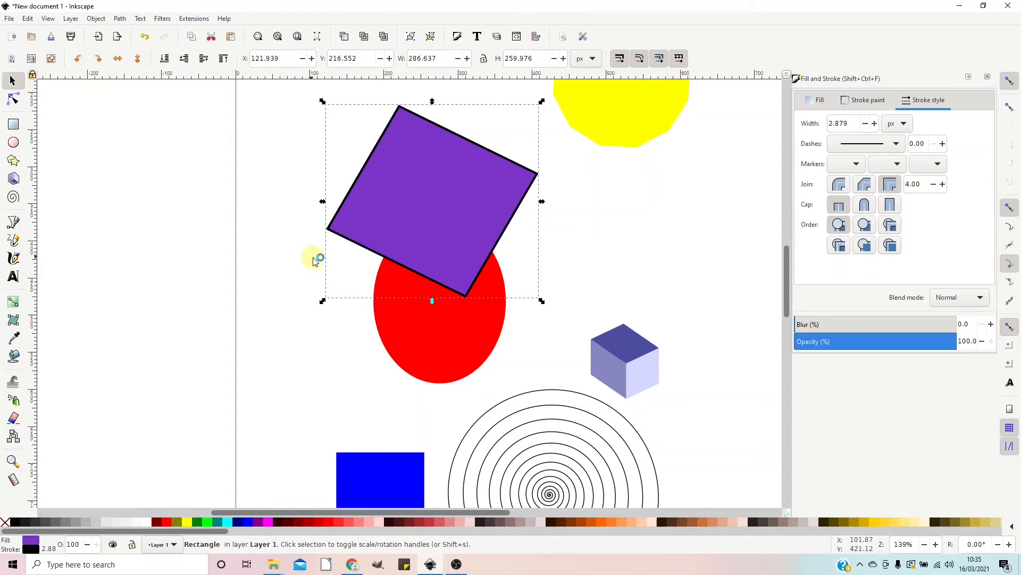
# - Move the rectangle down to about X 114, Y 271.5 px and set its stroke join to round
pyautogui.scroll(1, 553, 219)
pyautogui.scroll(2, 553, 218)
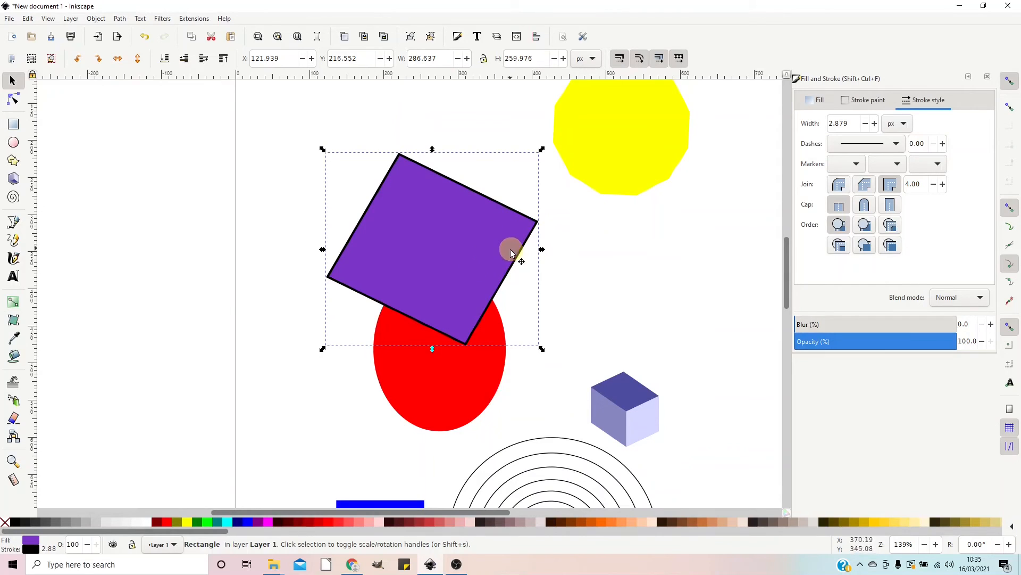
pyautogui.scroll(-1, 511, 249)
pyautogui.scroll(4, 512, 259)
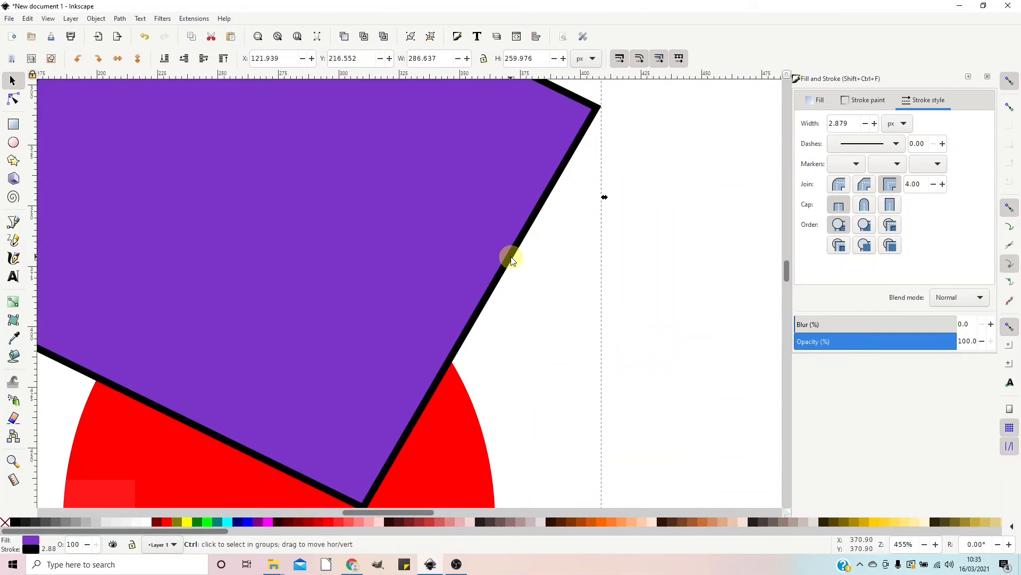
pyautogui.moveTo(529, 162); pyautogui.dragTo(515, 261)
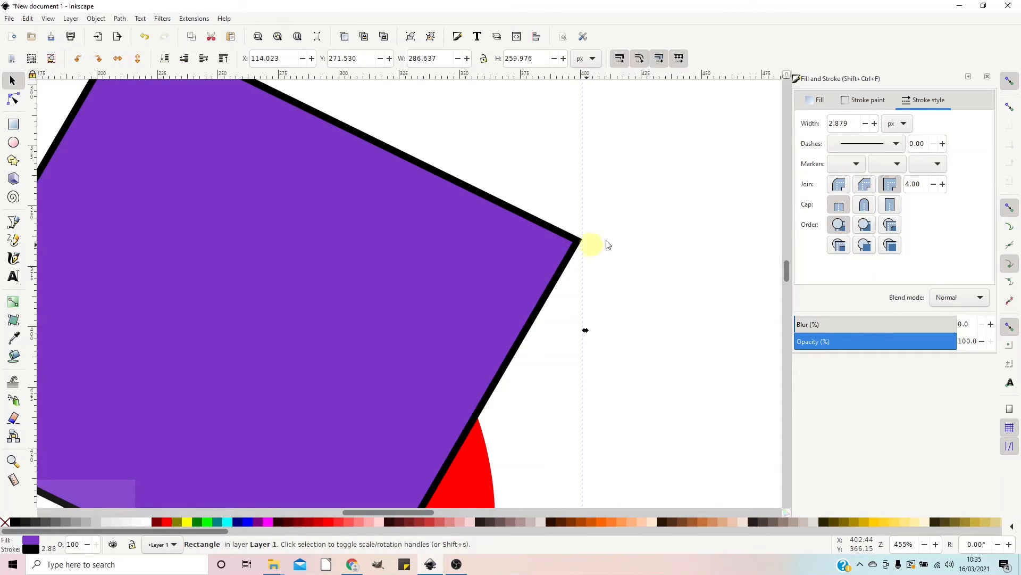
pyautogui.click(839, 186)
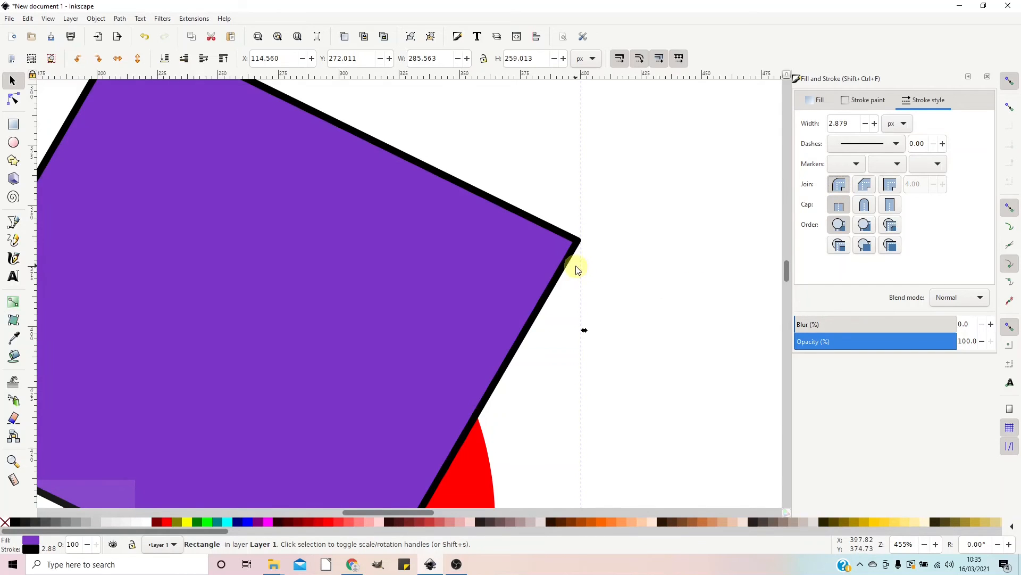
# - Shift the rectangle to about X 106, Y 285.7 px while inspecting its rounded stroke corner up close
pyautogui.scroll(4, 578, 269)
pyautogui.moveTo(571, 201); pyautogui.dragTo(480, 313)
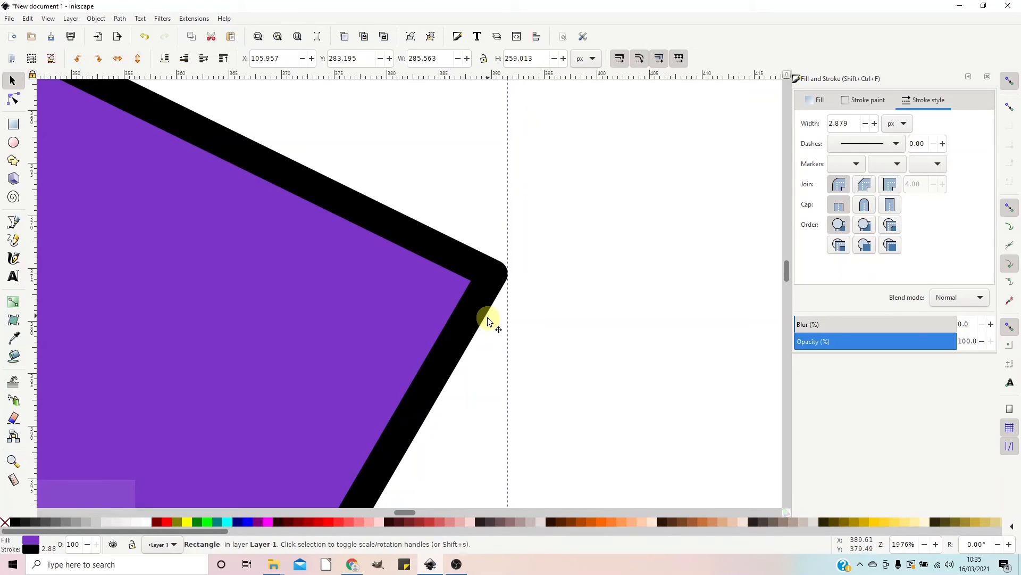
pyautogui.scroll(4, 487, 320)
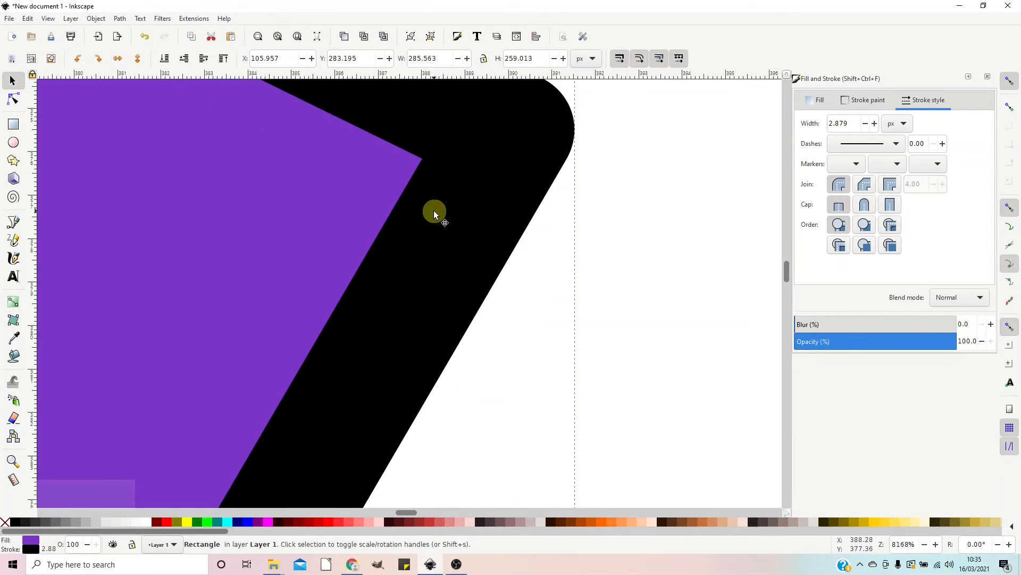
pyautogui.moveTo(433, 216); pyautogui.dragTo(438, 323)
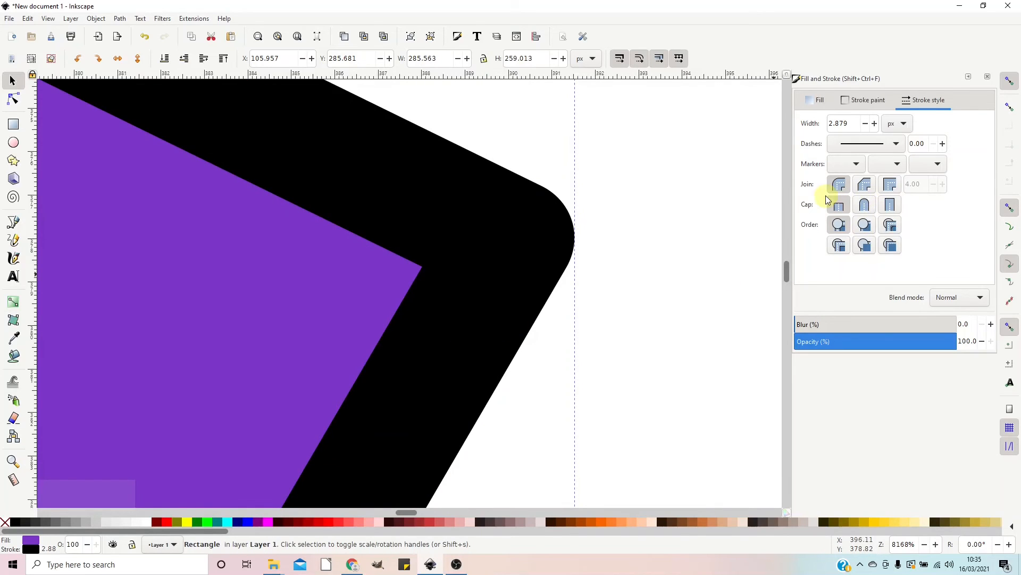
# - Try the bevel join on the purple rectangle's stroke and set the join to miter
pyautogui.click(865, 186)
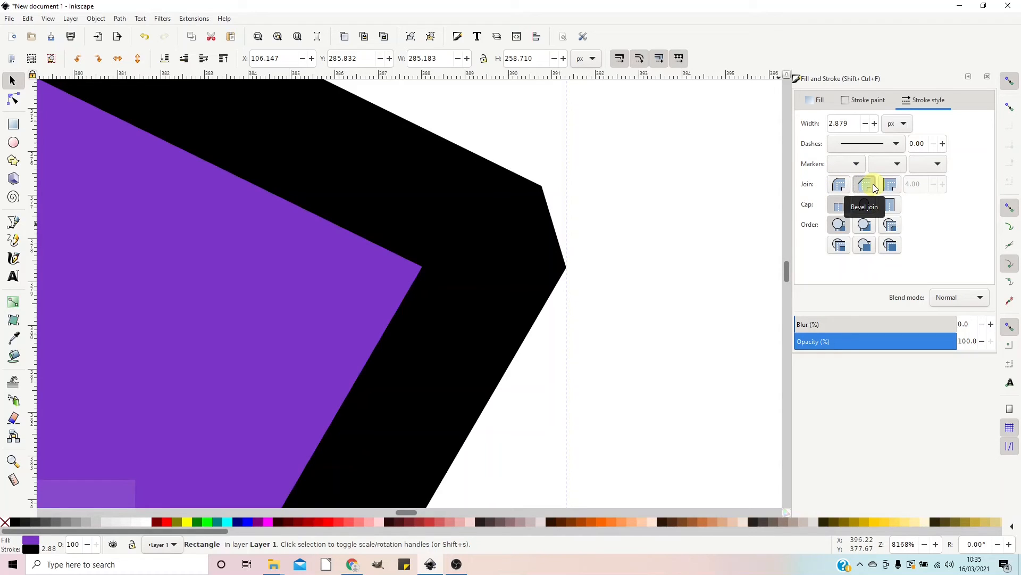
pyautogui.click(890, 187)
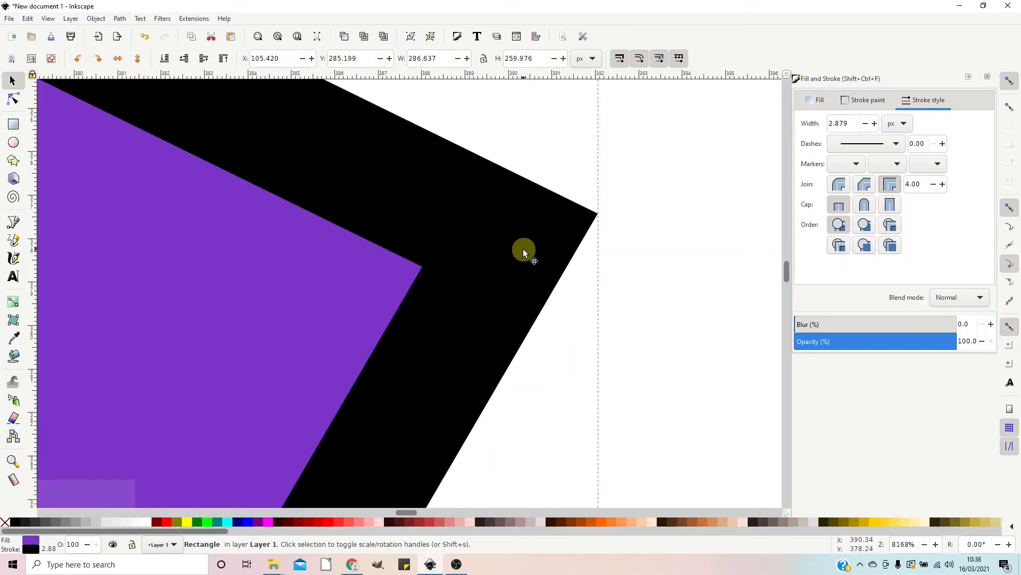
pyautogui.click(835, 225)
pyautogui.scroll(1, 649, 318)
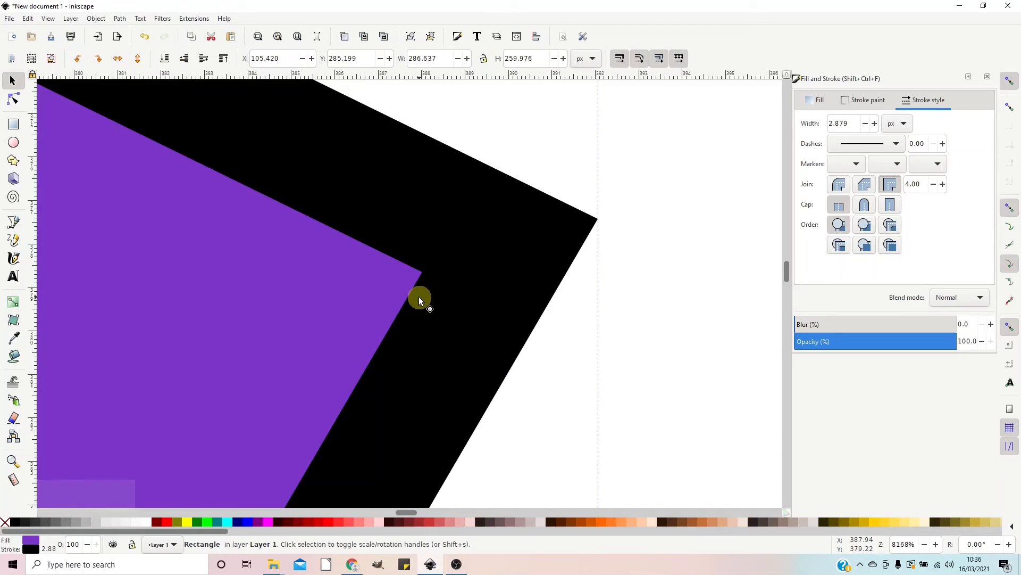
# - Draw an open path of two straight segments with the Bezier pen above the purple rectangle, its middle node at about X 169, Y 34 px
pyautogui.press('5')
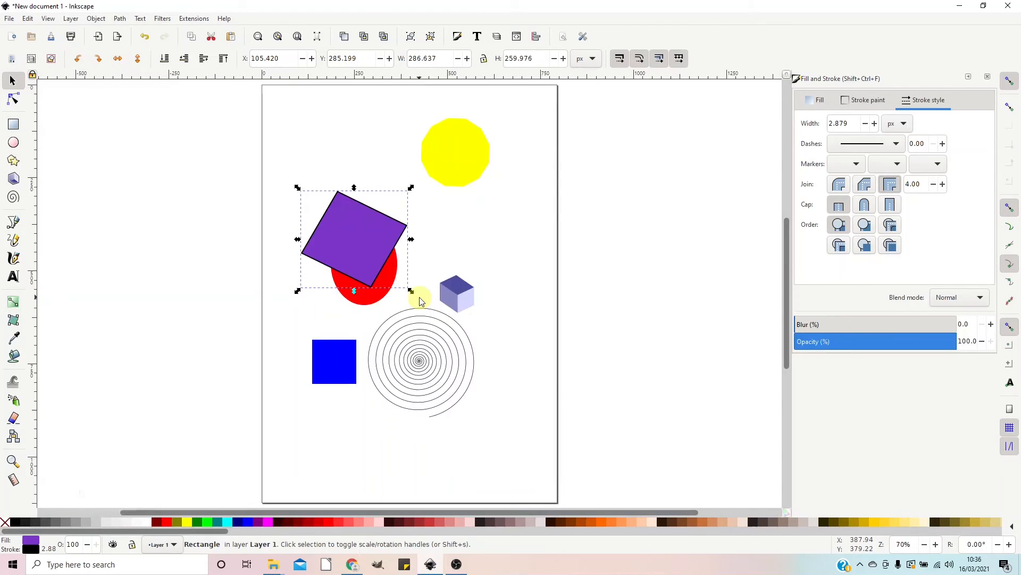
pyautogui.scroll(1, 420, 298)
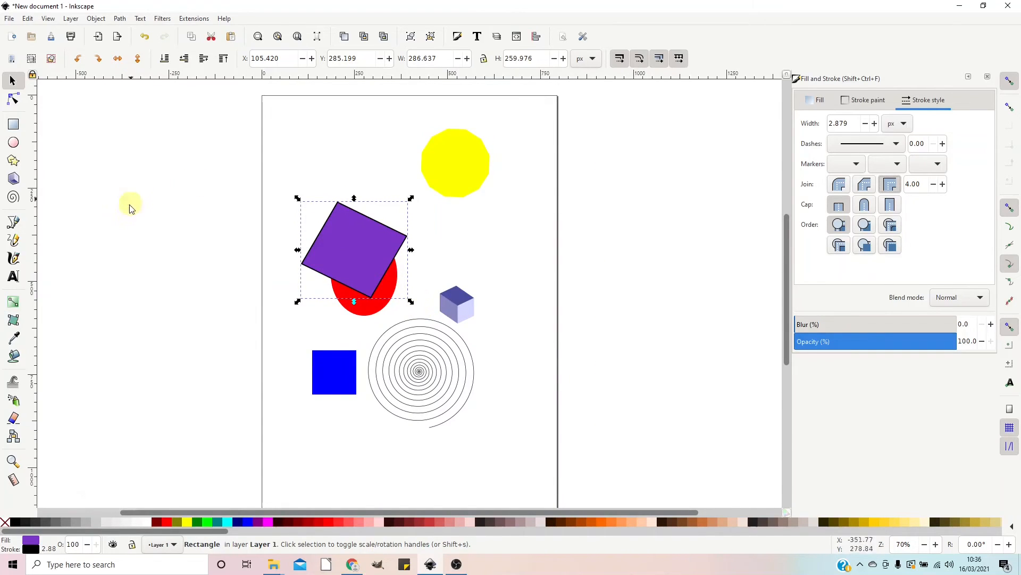
pyautogui.click(13, 223)
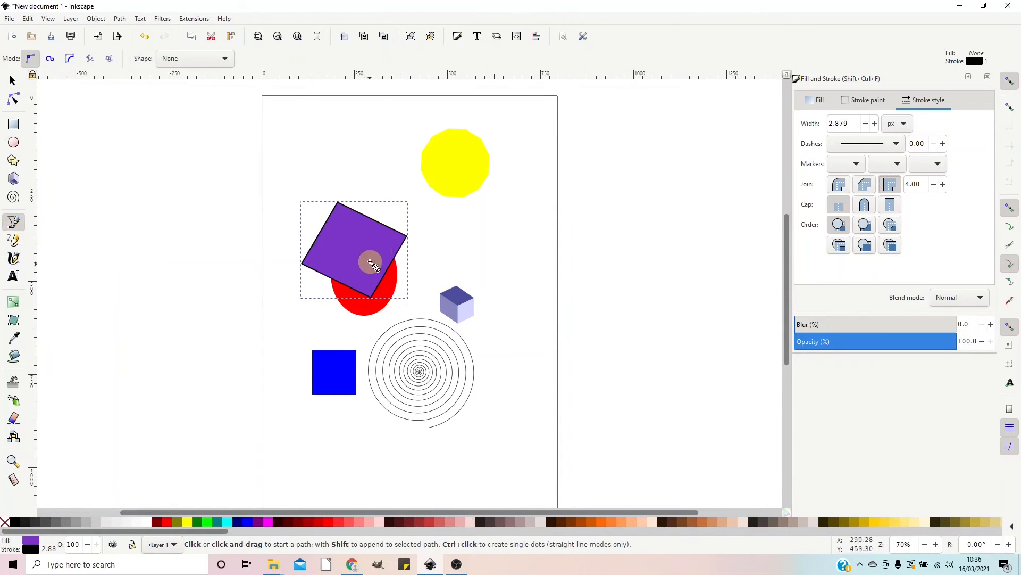
pyautogui.click(278, 127)
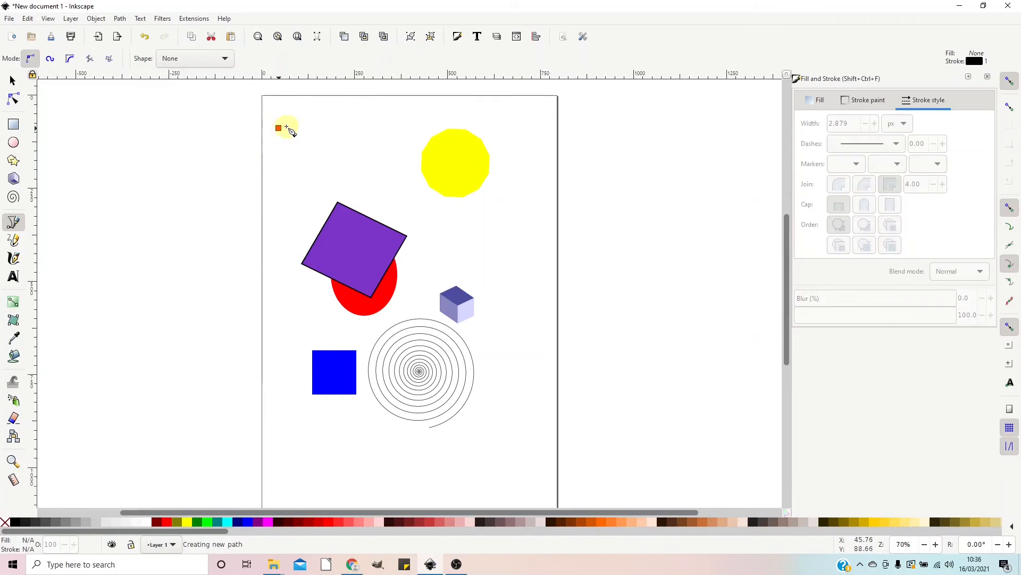
pyautogui.click(325, 108)
pyautogui.click(341, 144)
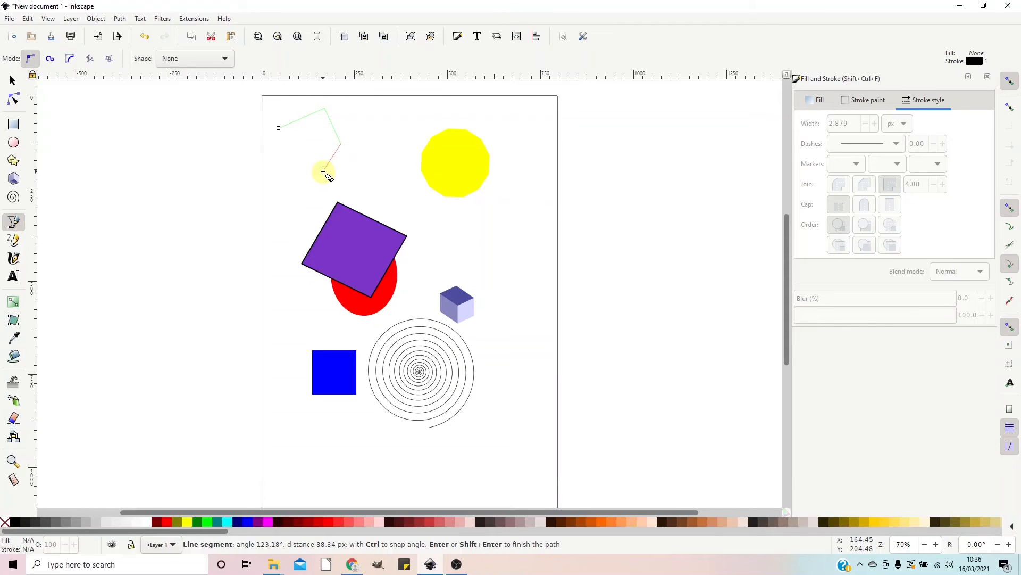
pyautogui.press('Return')
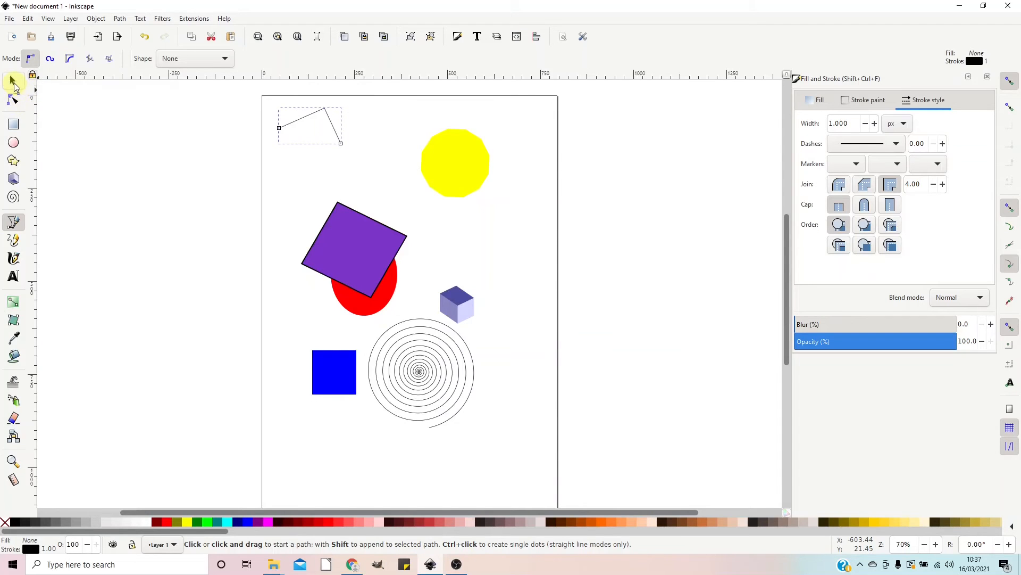
# - Bend the new path's two straight segments into curves with the Node tool, the first bulging outward and the second inward
pyautogui.scroll(2, 344, 167)
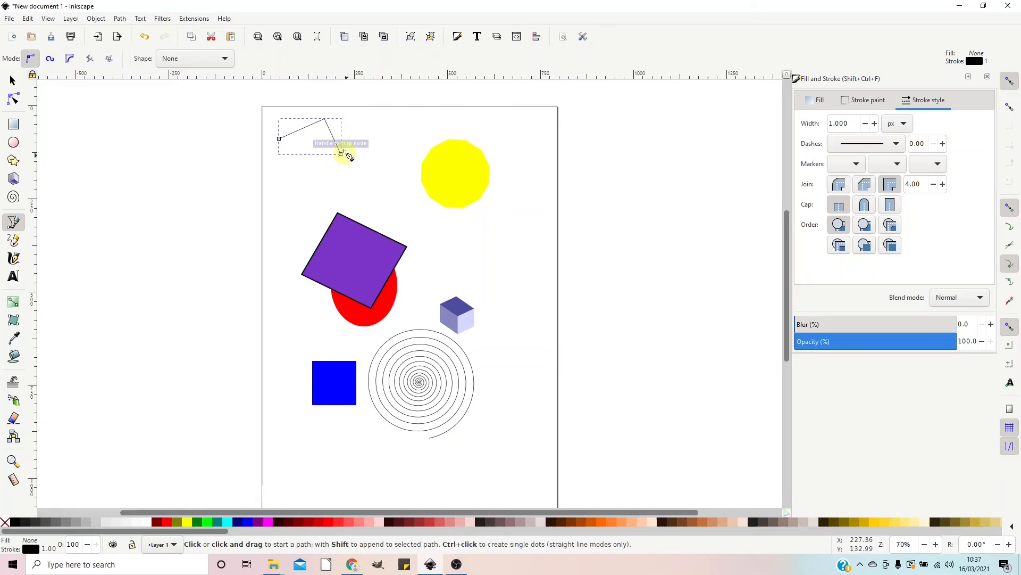
pyautogui.keyDown('ctrl'); pyautogui.scroll(4, 322, 150); pyautogui.keyUp('ctrl')
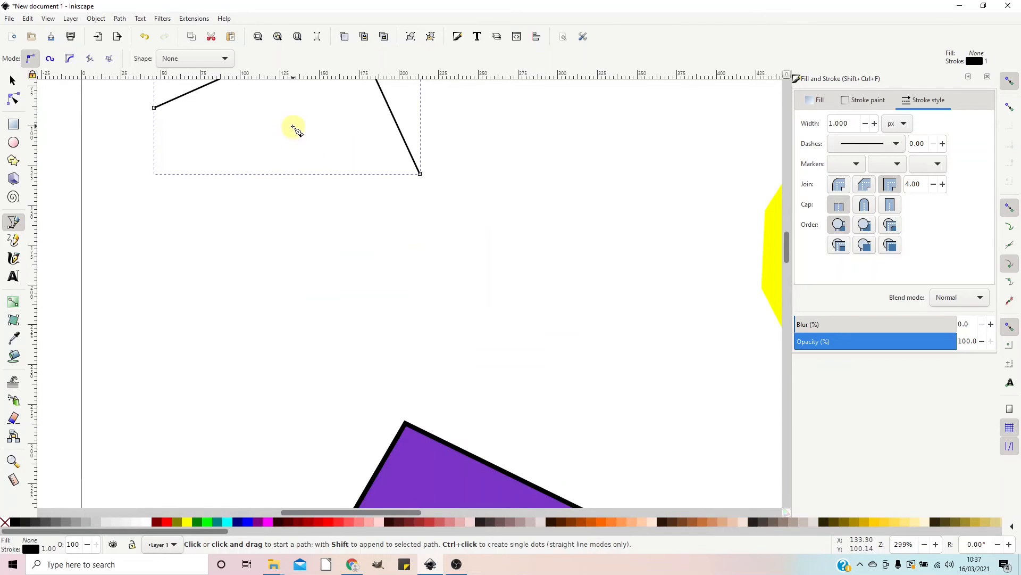
pyautogui.moveTo(302, 126); pyautogui.dragTo(409, 353)
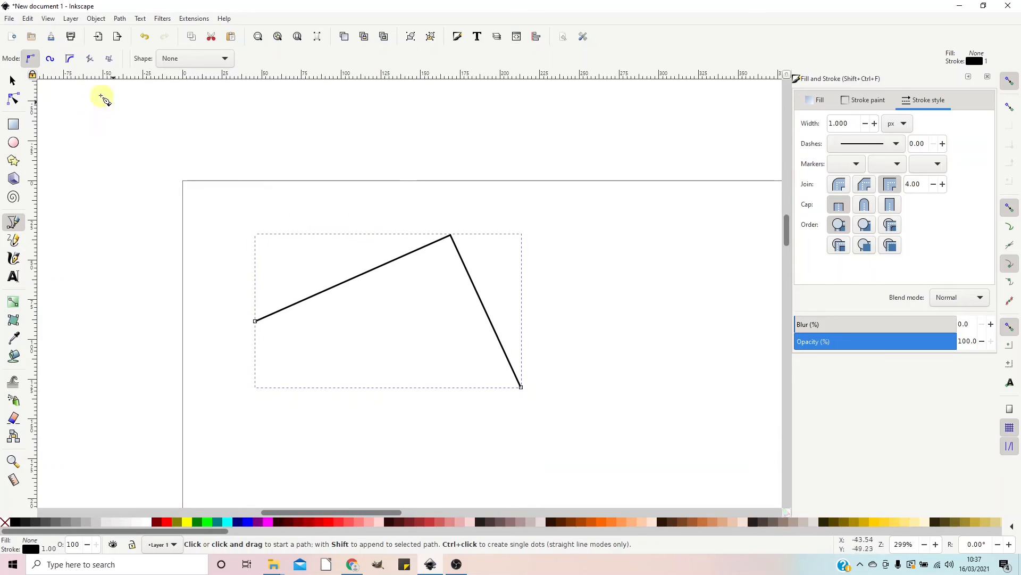
pyautogui.click(18, 102)
pyautogui.click(352, 280)
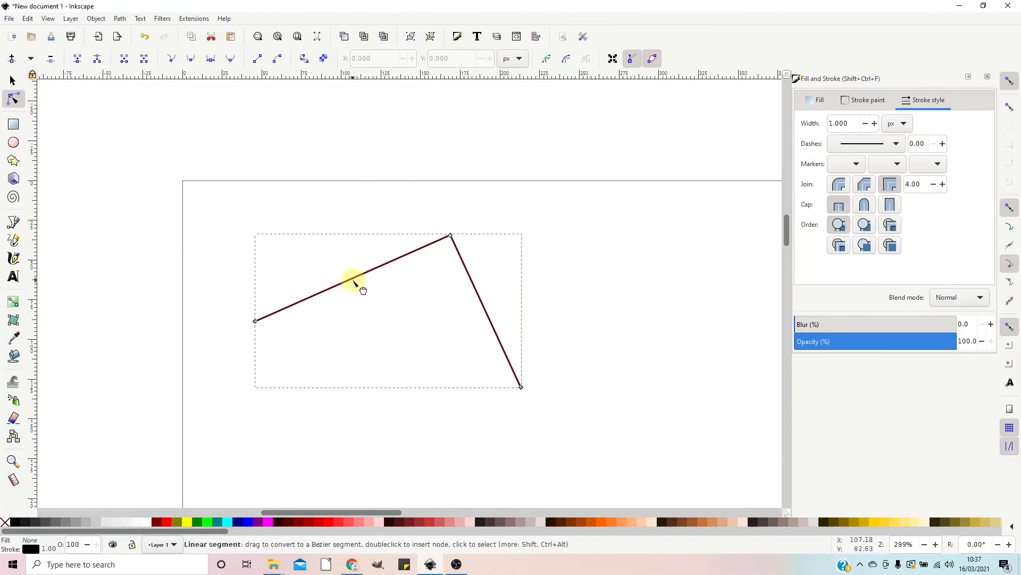
pyautogui.moveTo(353, 279); pyautogui.dragTo(343, 251)
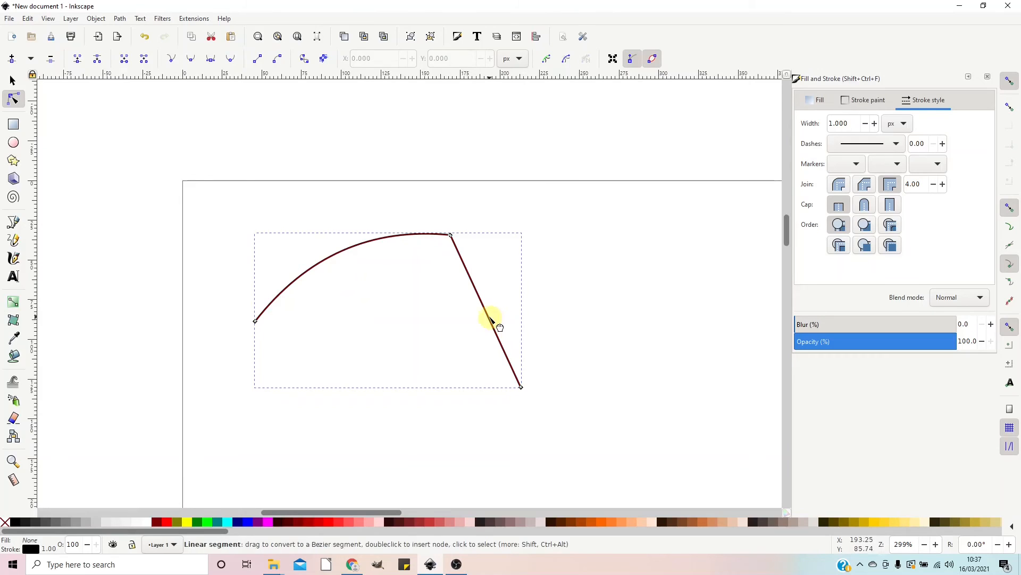
pyautogui.moveTo(499, 328); pyautogui.dragTo(450, 331)
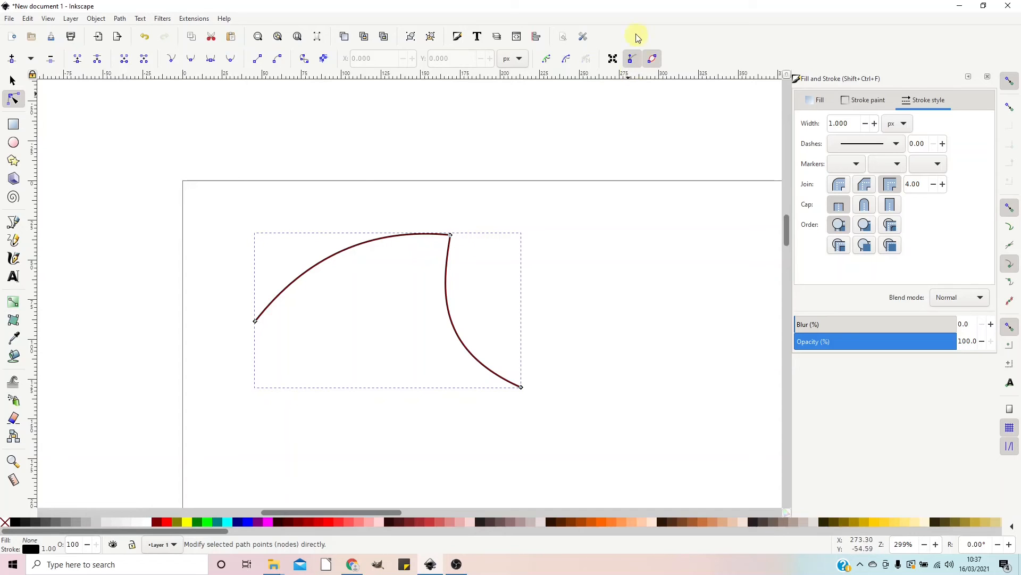
# - Reshape the path's first curve by moving both of its Bezier handles outward
pyautogui.click(451, 235)
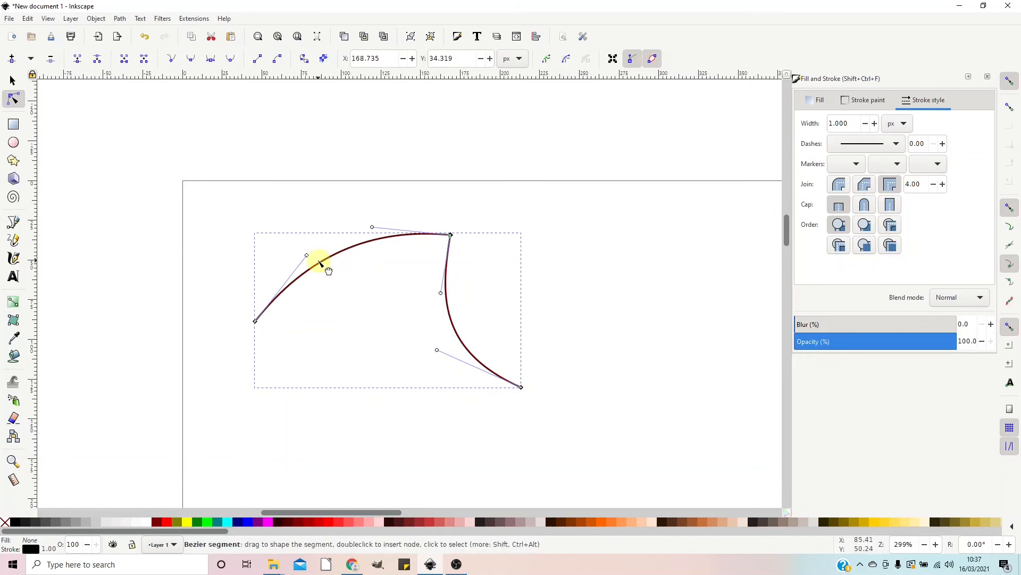
pyautogui.moveTo(307, 257); pyautogui.dragTo(285, 260)
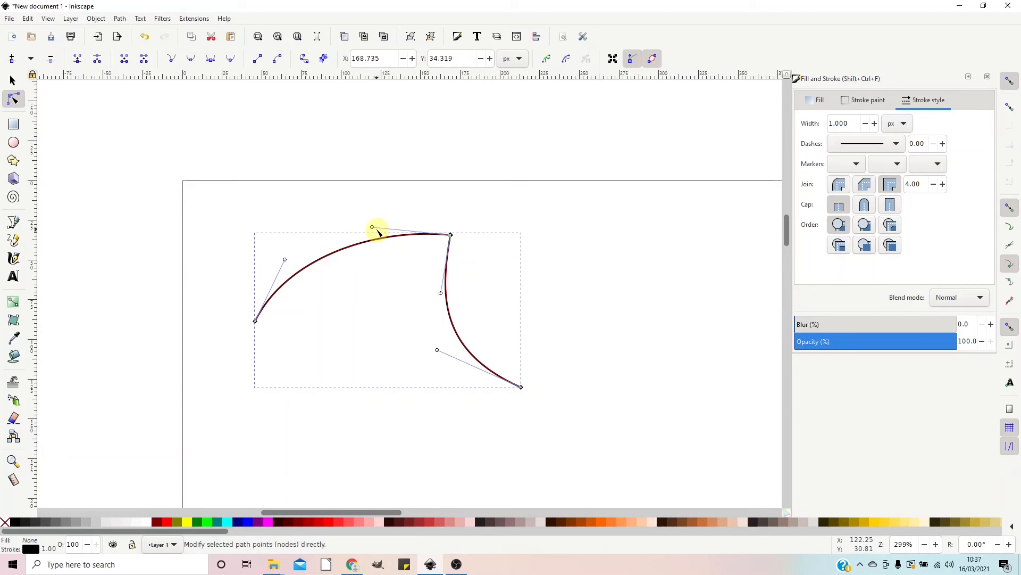
pyautogui.moveTo(373, 227); pyautogui.dragTo(356, 210)
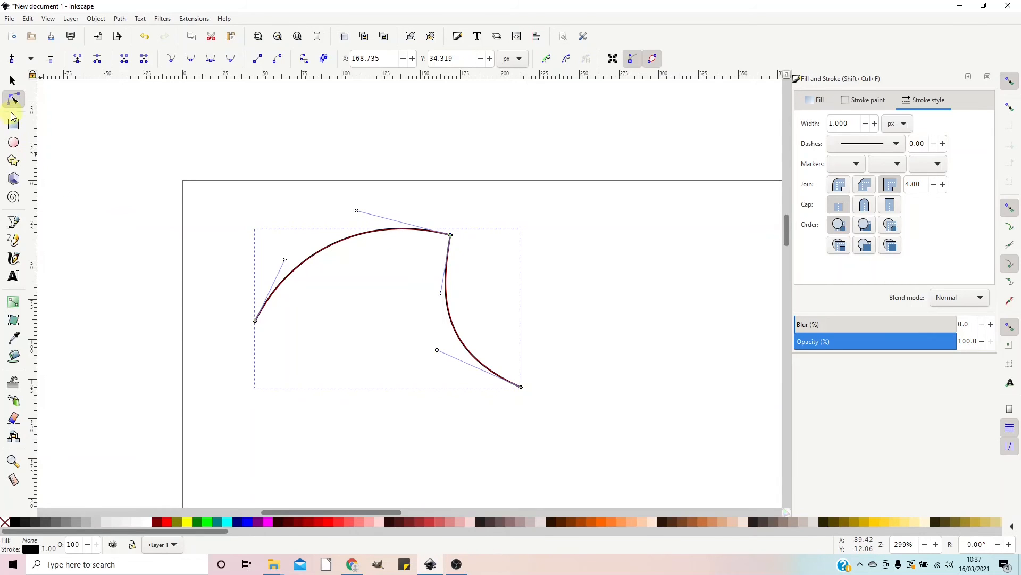
# - Draw a second open Bezier path of curved segments across the first path's lower end, with two smooth nodes and one cusp node
pyautogui.click(14, 223)
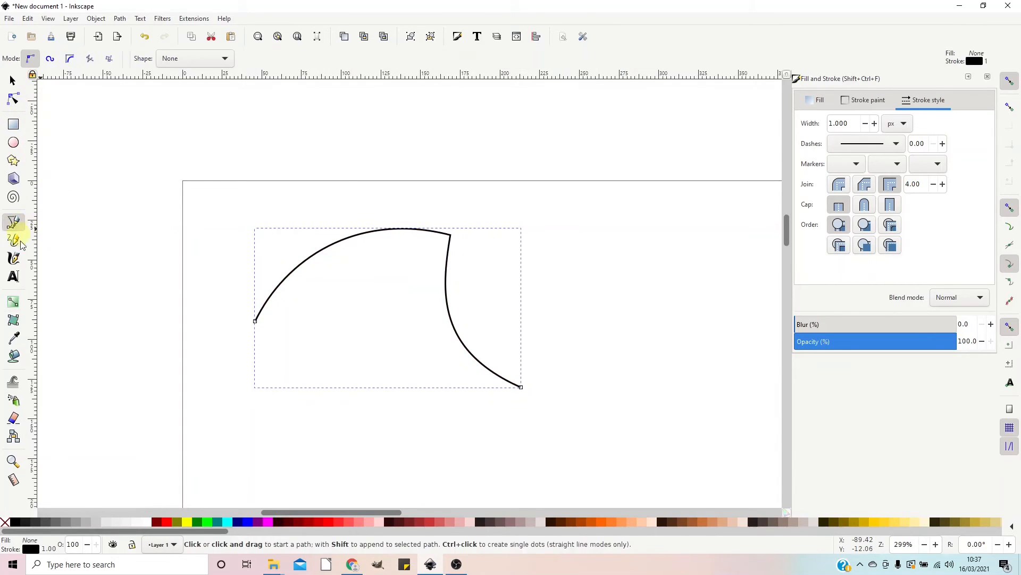
pyautogui.click(436, 442)
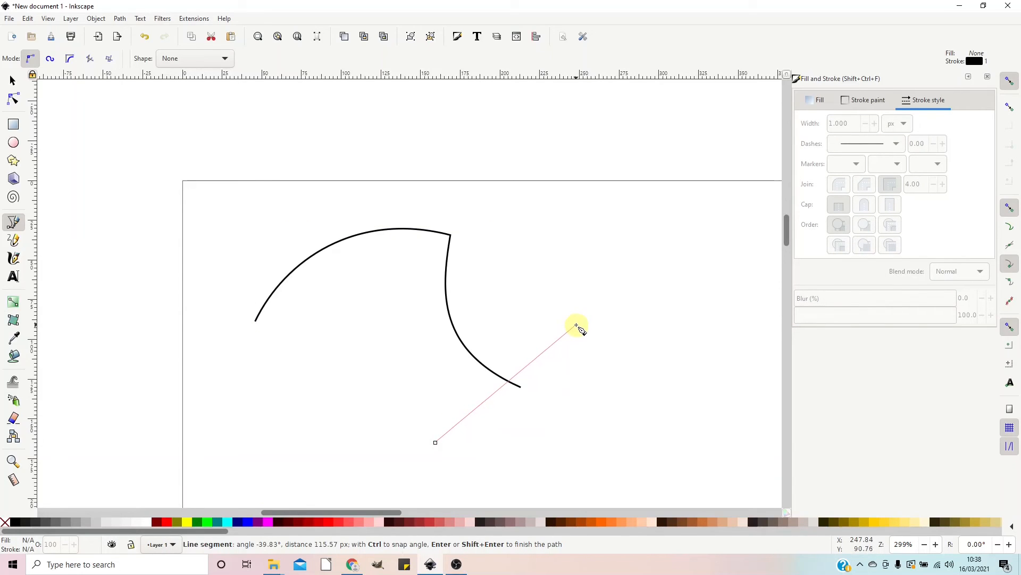
pyautogui.moveTo(577, 326); pyautogui.dragTo(656, 351)
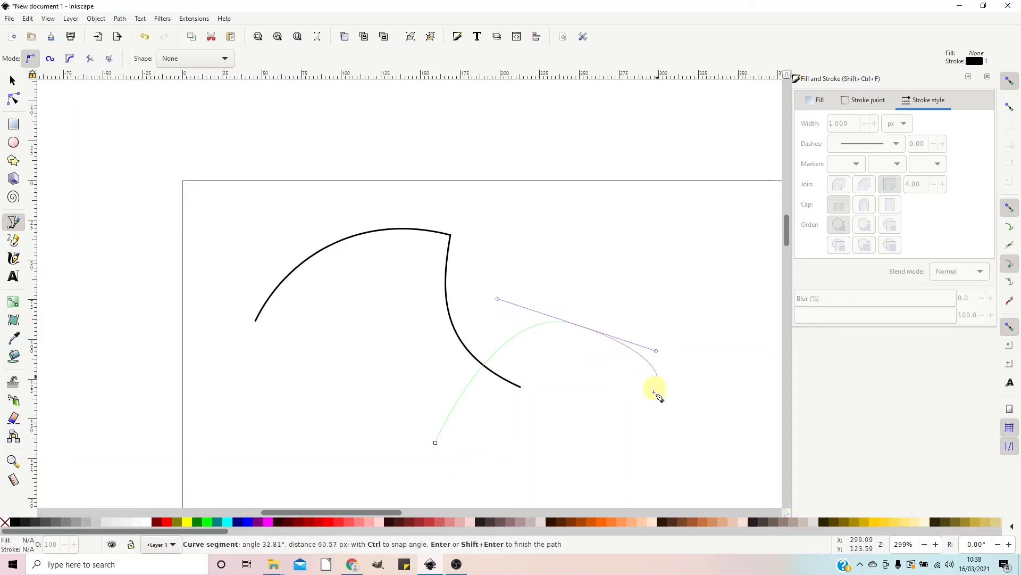
pyautogui.moveTo(631, 436); pyautogui.dragTo(590, 447)
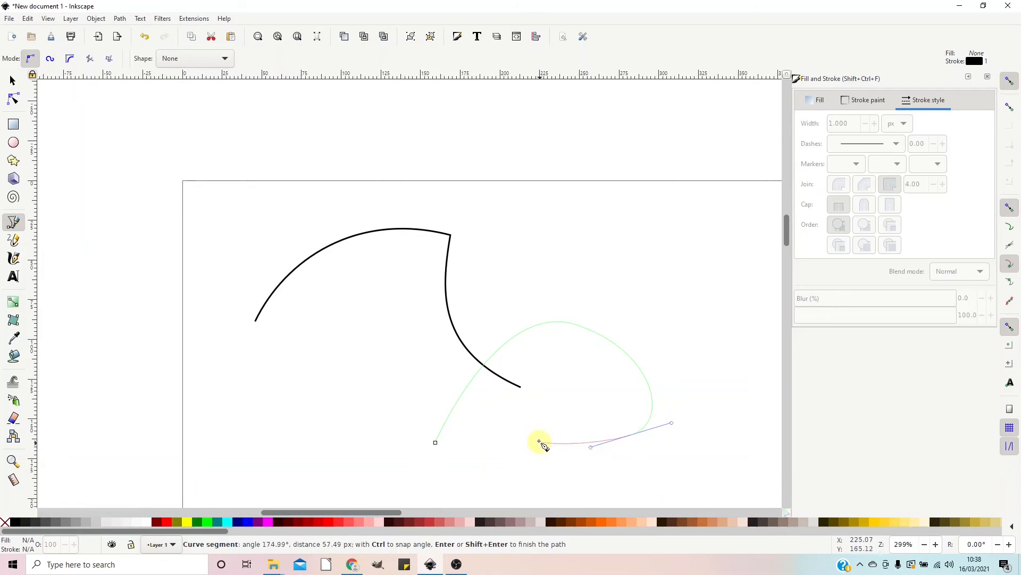
pyautogui.moveTo(534, 415); pyautogui.dragTo(493, 432)
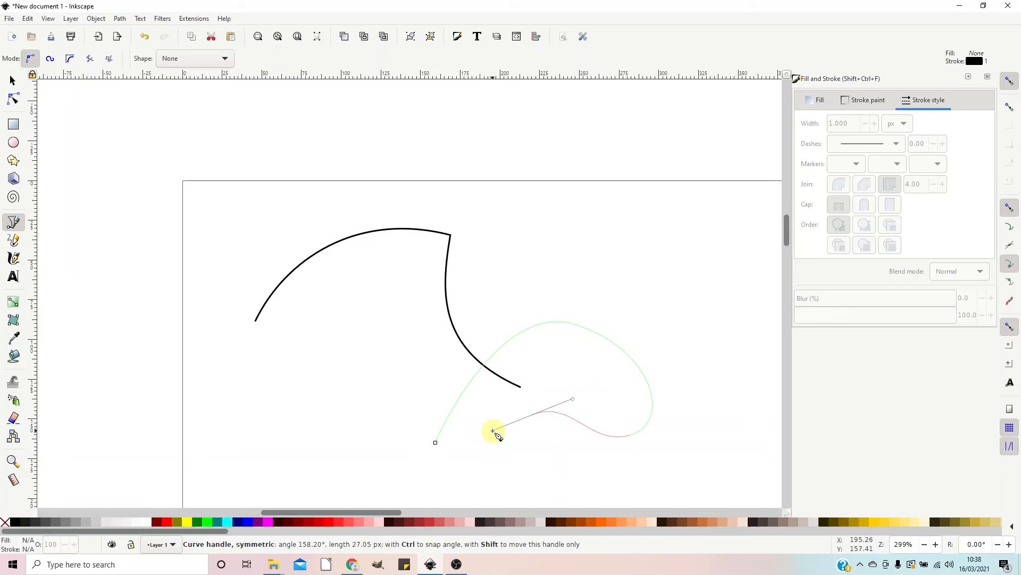
pyautogui.moveTo(493, 431); pyautogui.dragTo(547, 441)
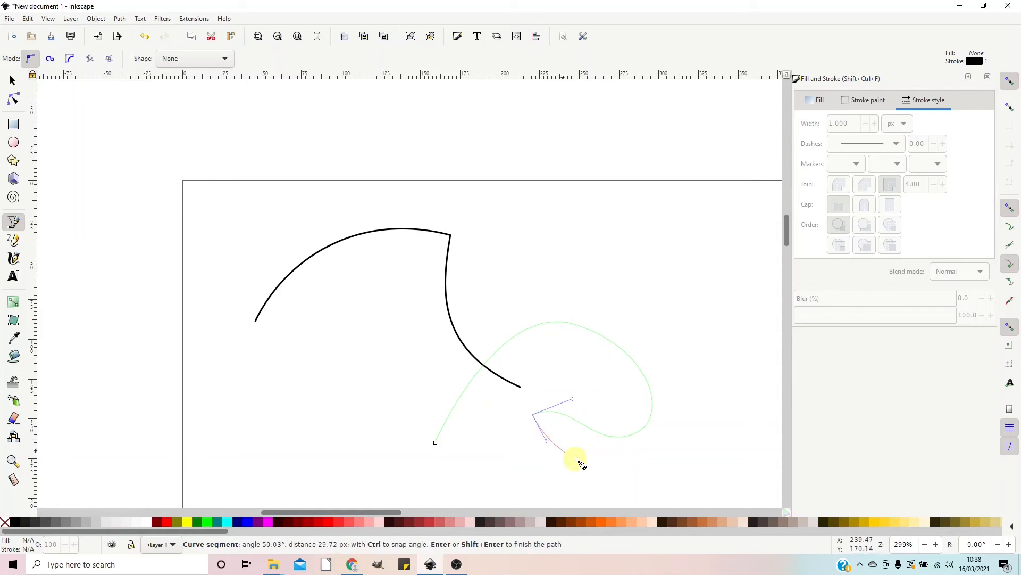
pyautogui.click(648, 486)
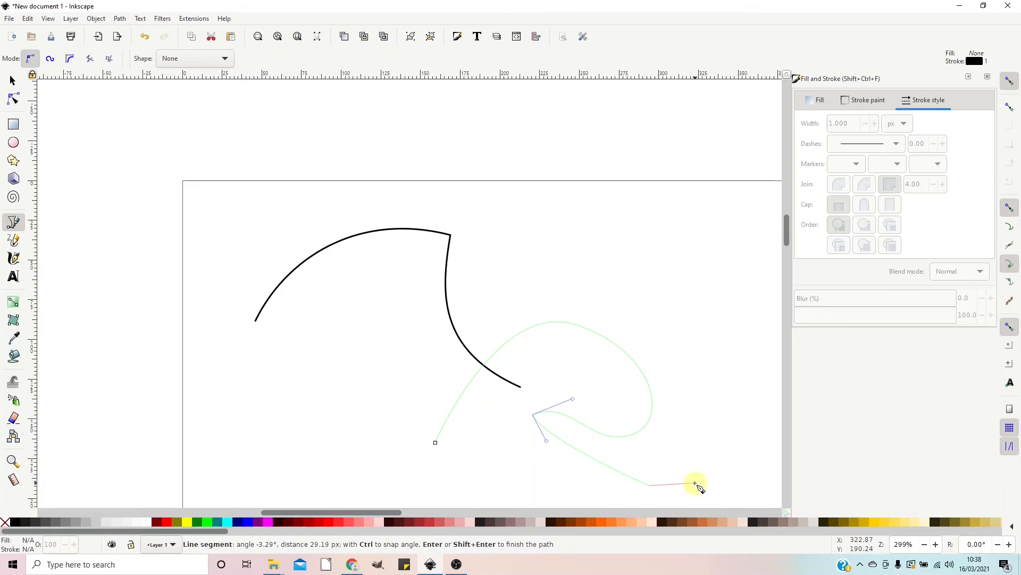
pyautogui.press('Return')
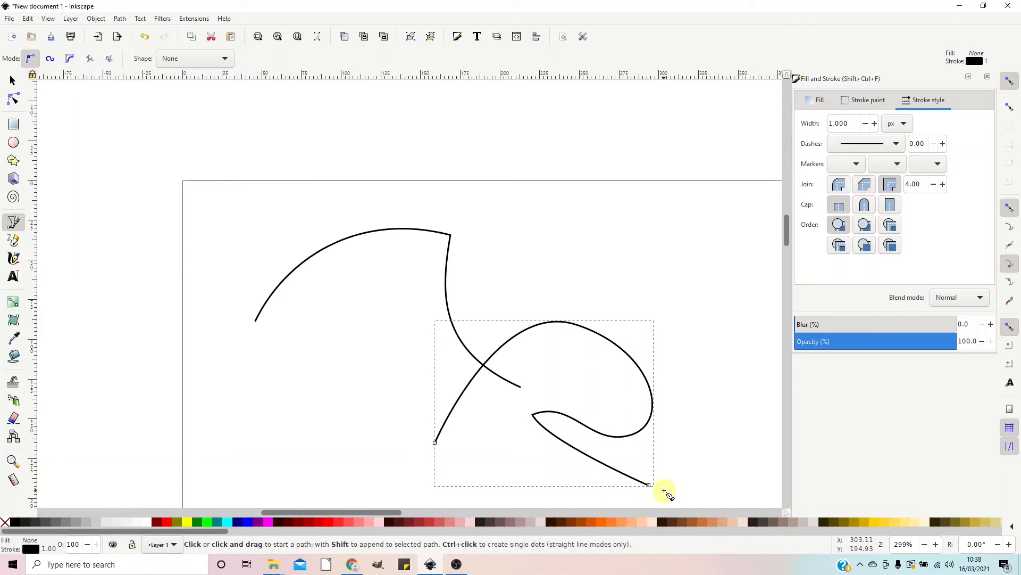
# - Draw a closed four-sided Bezier path across the page's upper edge, starting and ending at about X 200, Y 27 px
pyautogui.click(498, 222)
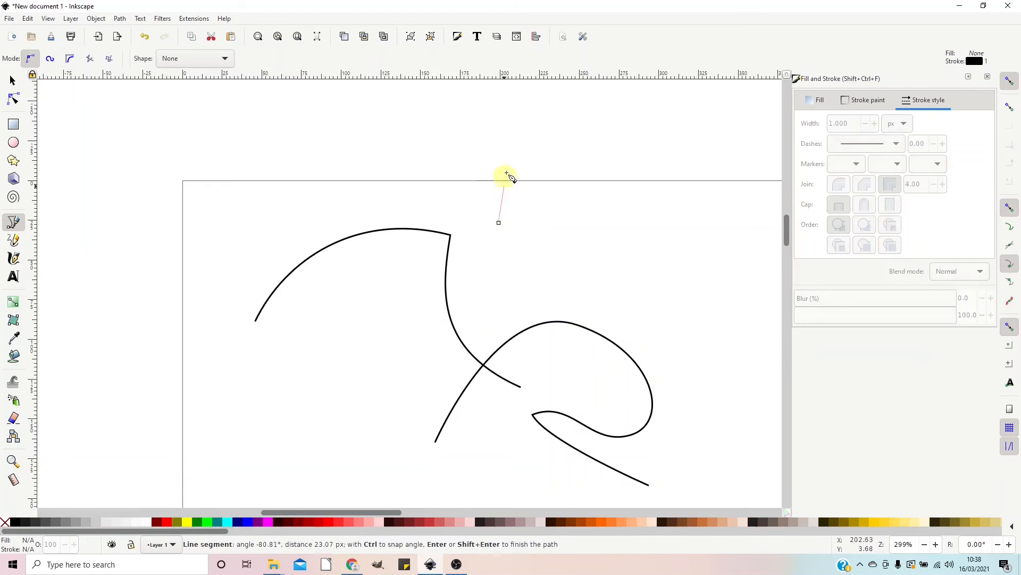
pyautogui.click(565, 151)
pyautogui.moveTo(695, 222); pyautogui.dragTo(703, 224)
pyautogui.click(573, 279)
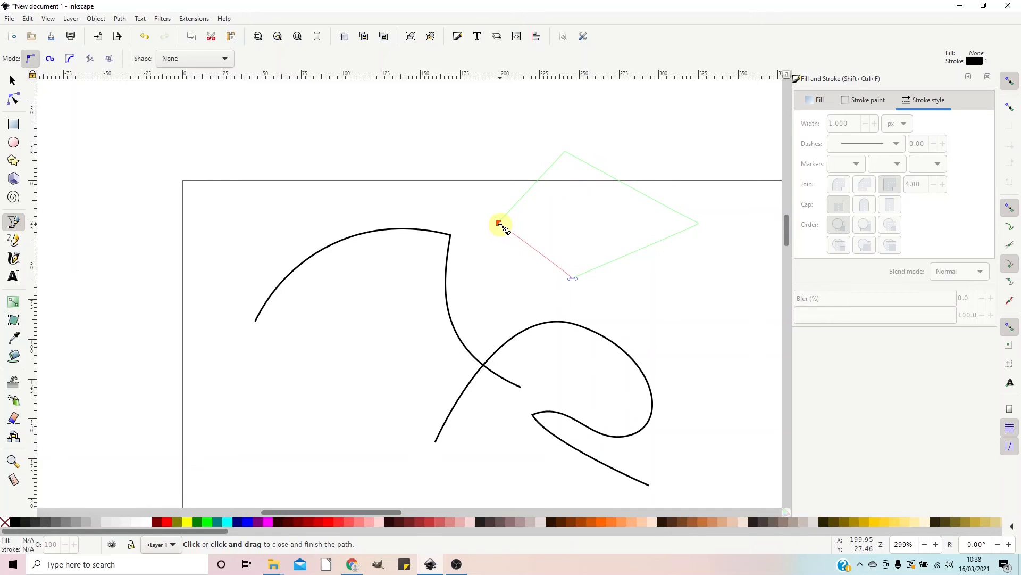
pyautogui.click(500, 223)
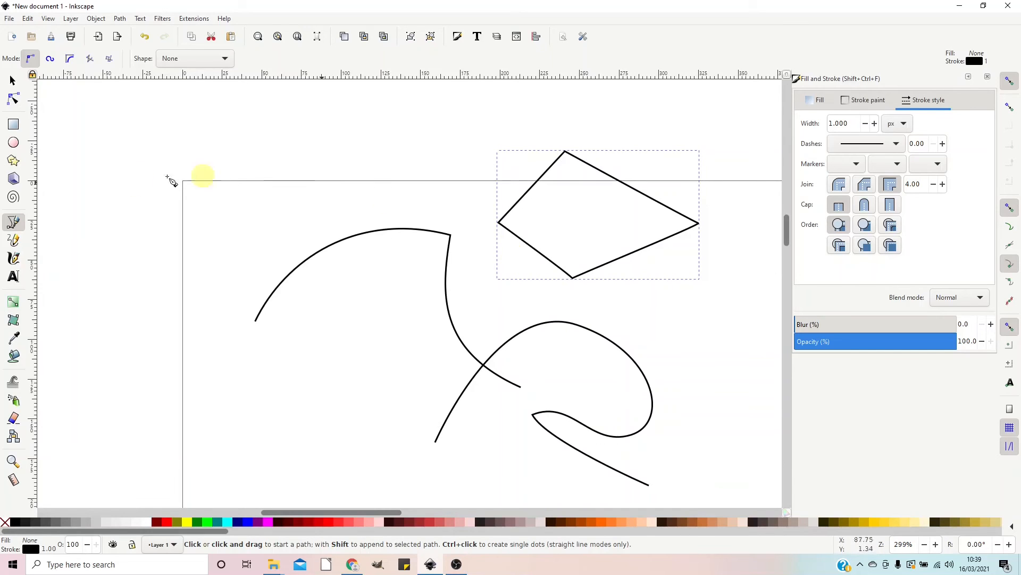
# - Curve the two left-hand sides of the closed four-sided path outward and adjust the handles at its leftmost node
pyautogui.click(14, 100)
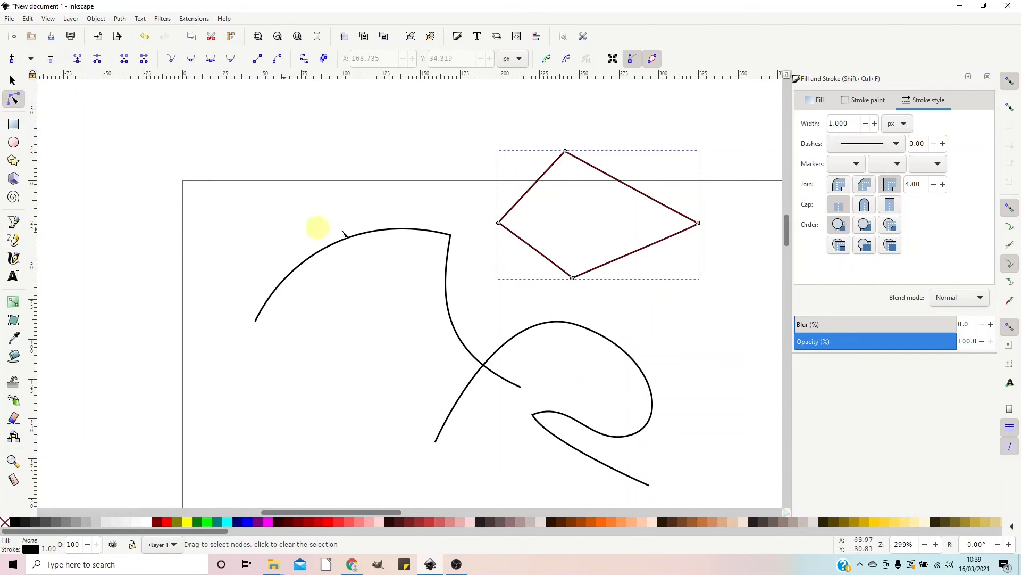
pyautogui.moveTo(536, 250); pyautogui.dragTo(505, 230)
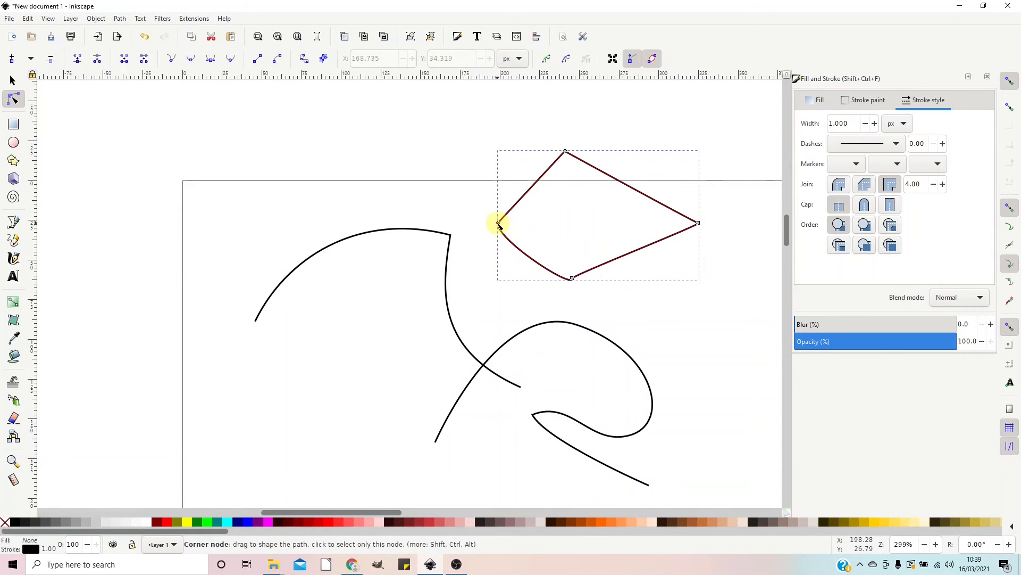
pyautogui.click(499, 223)
pyautogui.moveTo(493, 239)
pyautogui.mouseDown()
pyautogui.moveTo(483, 230)
pyautogui.moveTo(489, 248)
pyautogui.mouseUp()
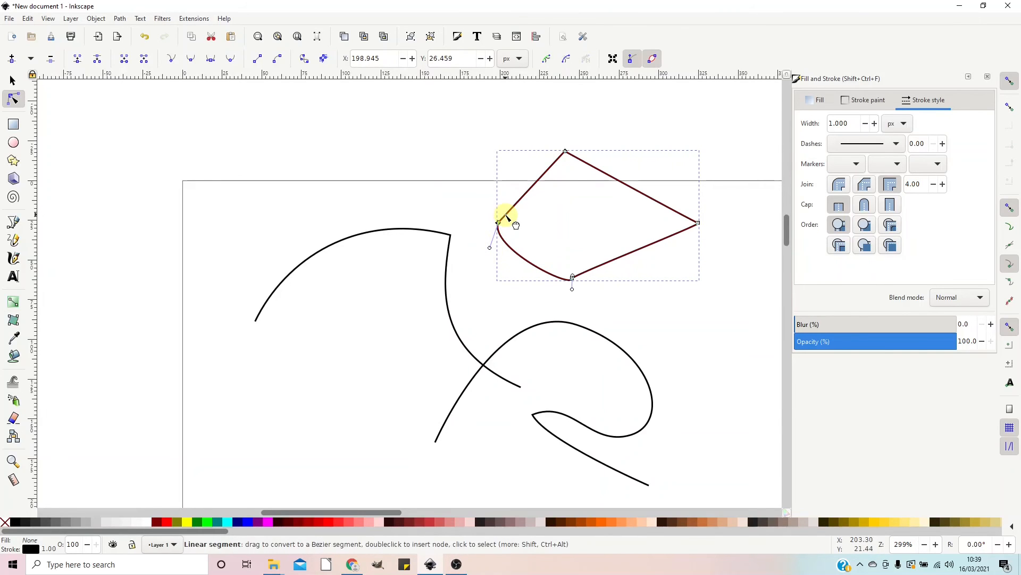
pyautogui.moveTo(508, 214); pyautogui.dragTo(498, 185)
pyautogui.moveTo(483, 144); pyautogui.dragTo(495, 197)
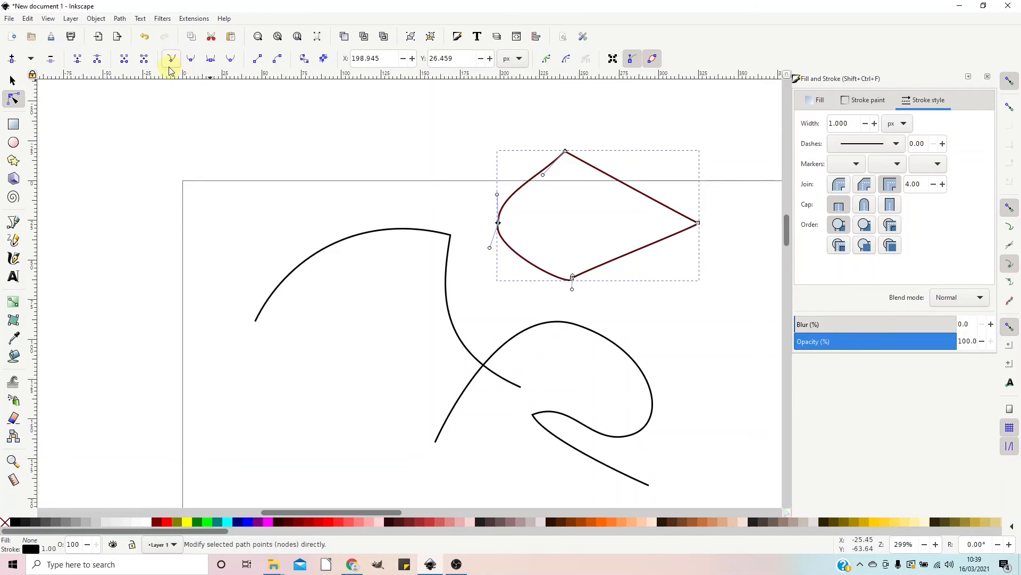
# - Make the closed path's leftmost node symmetric and lengthen its handles
pyautogui.click(210, 59)
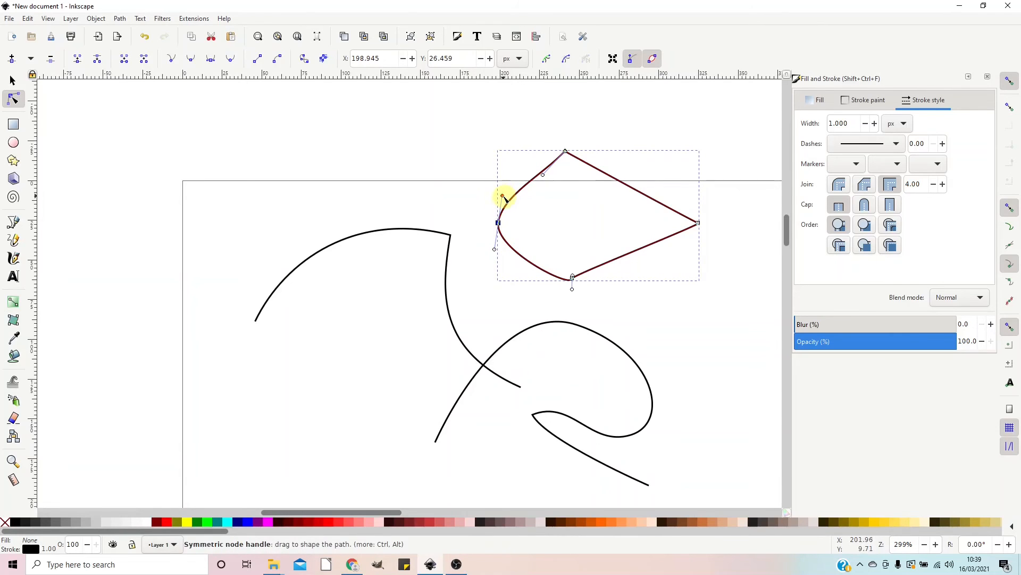
pyautogui.moveTo(503, 196)
pyautogui.mouseDown()
pyautogui.moveTo(506, 166)
pyautogui.moveTo(481, 167)
pyautogui.moveTo(532, 183)
pyautogui.moveTo(488, 162)
pyautogui.moveTo(477, 169)
pyautogui.moveTo(490, 196)
pyautogui.moveTo(497, 169)
pyautogui.moveTo(502, 201)
pyautogui.moveTo(501, 185)
pyautogui.mouseUp()
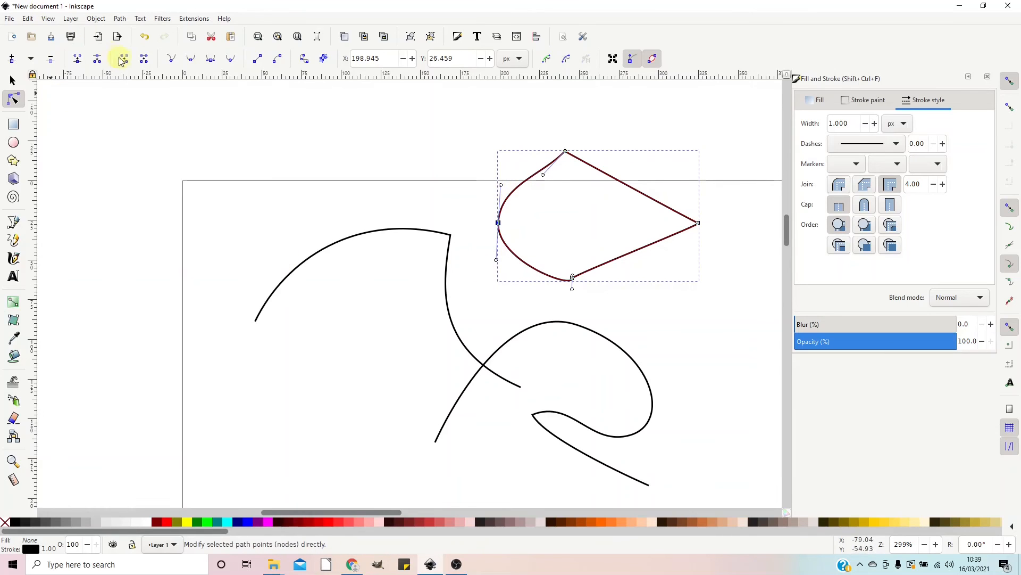
# - Make the closed path's leftmost node a corner node and move its two handles independently, bending the upper-left segment inward
pyautogui.click(173, 65)
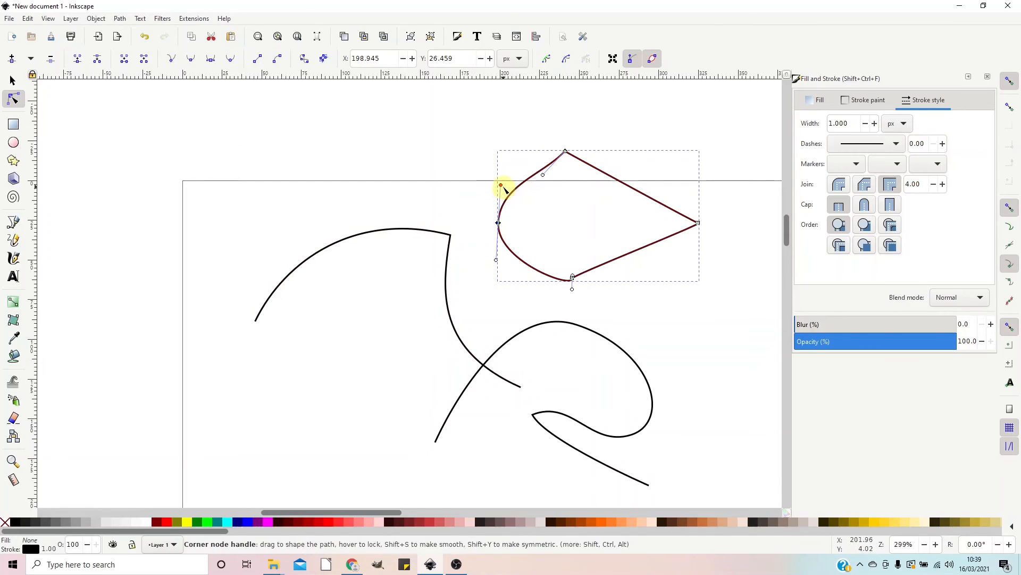
pyautogui.moveTo(500, 185); pyautogui.dragTo(551, 243)
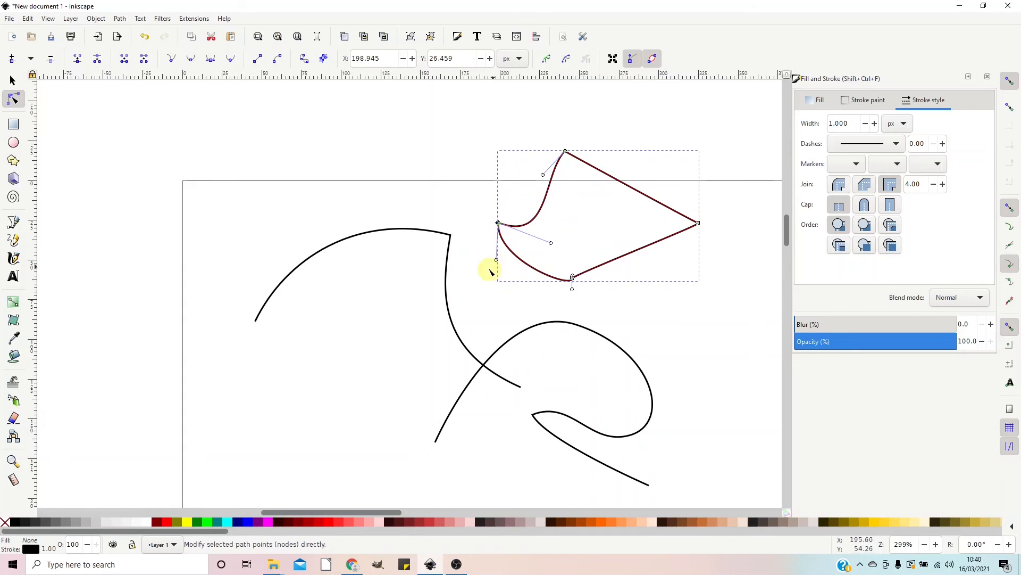
pyautogui.moveTo(496, 262); pyautogui.dragTo(493, 276)
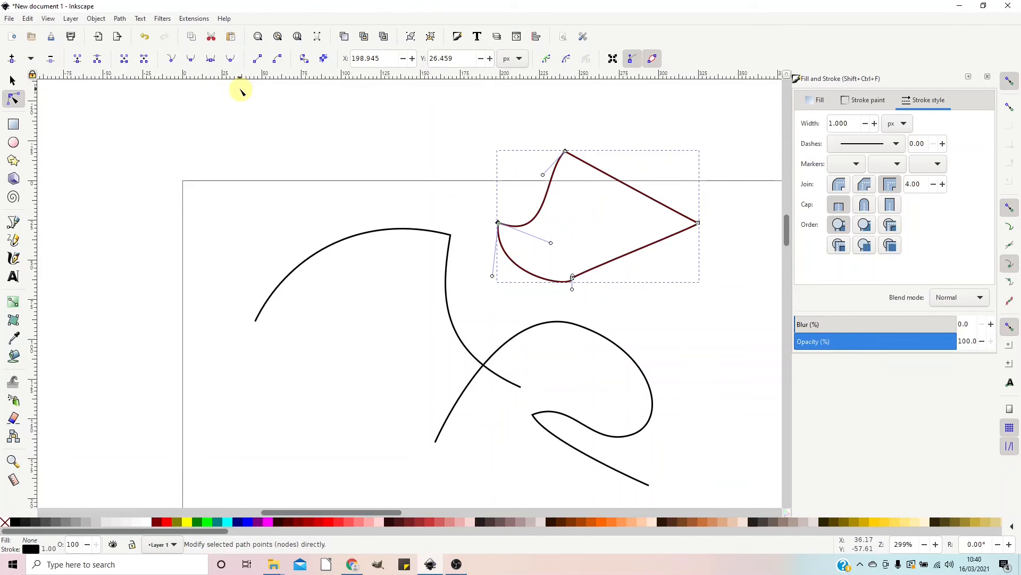
# - Retract the leftmost corner node's handles, then reshape the upper-left segment and swing its new handle inside the closed path
pyautogui.click(173, 60)
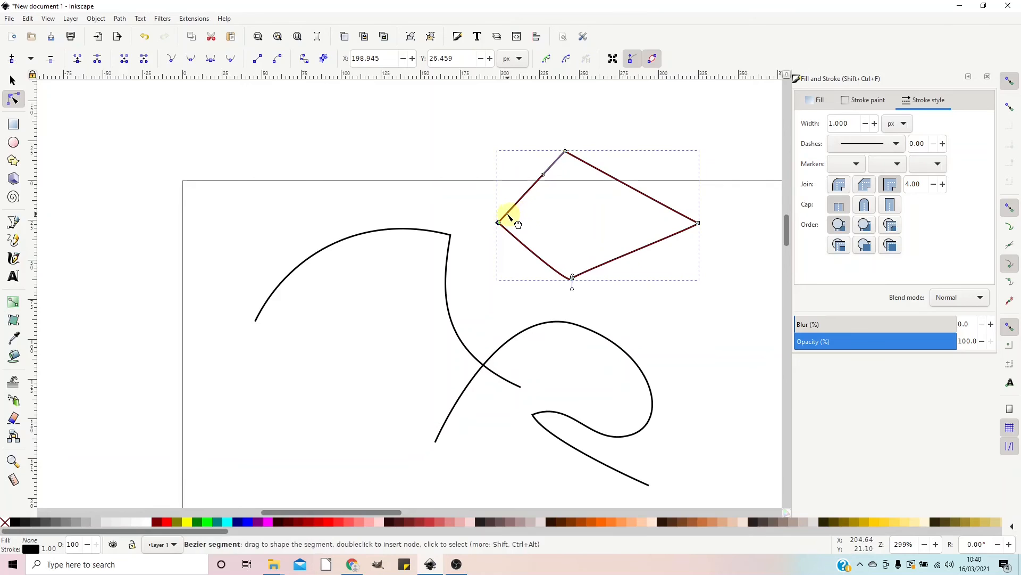
pyautogui.moveTo(508, 216); pyautogui.dragTo(512, 199)
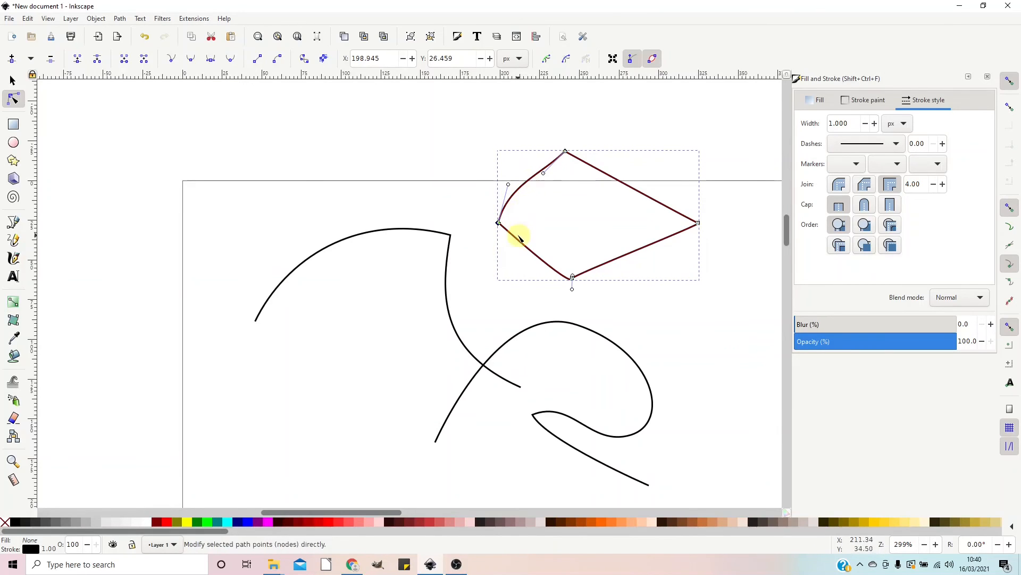
pyautogui.moveTo(509, 186); pyautogui.dragTo(555, 207)
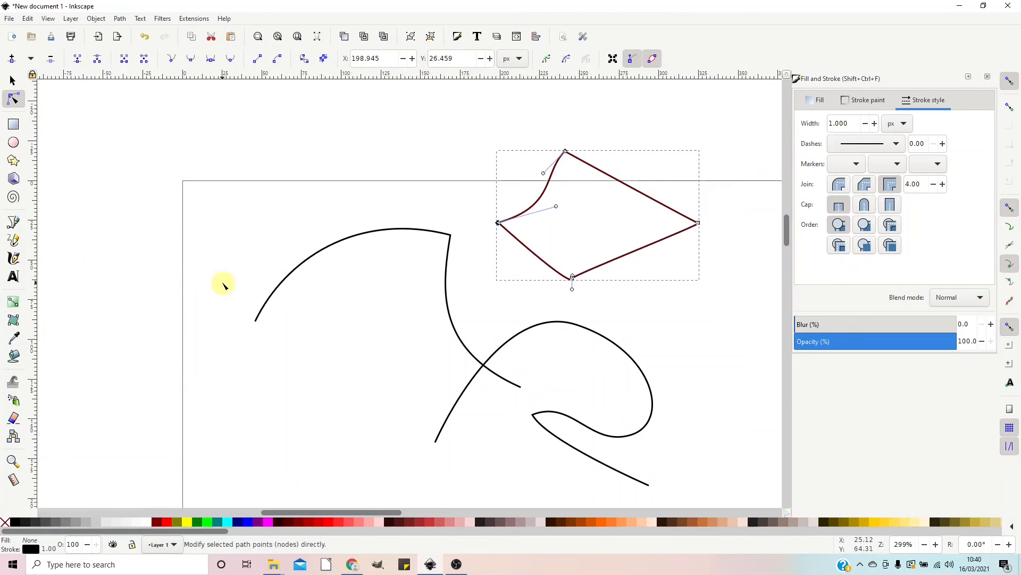
# - Draw two curved freehand Pencil lines with smoothing 4.00, one above and one below the first Bezier path's start
pyautogui.click(15, 242)
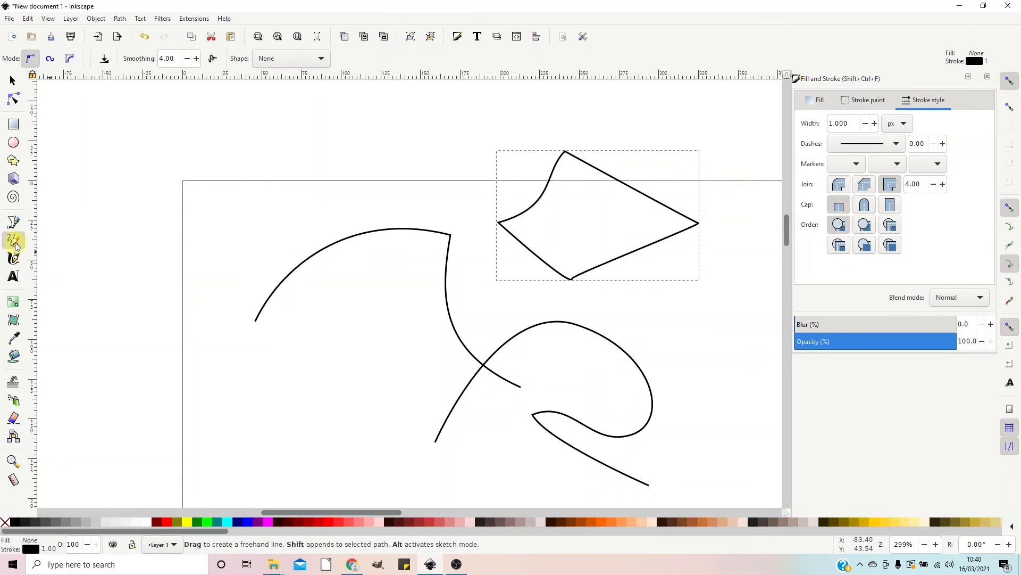
pyautogui.moveTo(215, 231)
pyautogui.mouseDown()
pyautogui.moveTo(242, 197)
pyautogui.moveTo(295, 176)
pyautogui.moveTo(324, 193)
pyautogui.moveTo(334, 217)
pyautogui.moveTo(321, 234)
pyautogui.moveTo(279, 234)
pyautogui.mouseUp()
pyautogui.moveTo(226, 431)
pyautogui.mouseDown()
pyautogui.moveTo(251, 388)
pyautogui.moveTo(272, 379)
pyautogui.moveTo(282, 399)
pyautogui.moveTo(329, 406)
pyautogui.moveTo(375, 357)
pyautogui.moveTo(349, 324)
pyautogui.moveTo(340, 355)
pyautogui.mouseUp()
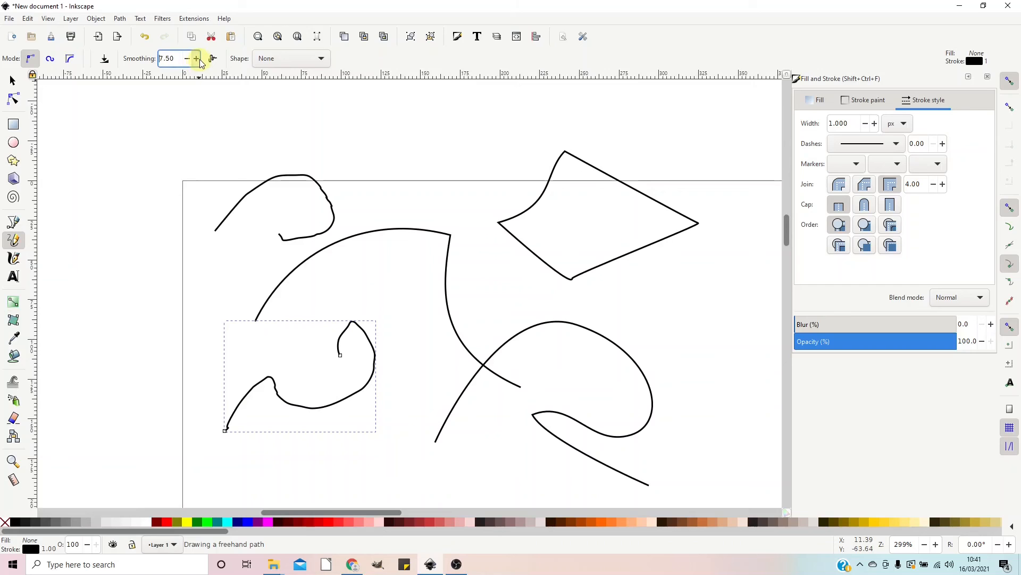
# - Raise the Pencil smoothing to 72.50 and draw two more freehand curves, one across the page's left edge and one above the page
pyautogui.moveTo(209, 62); pyautogui.dragTo(209, 62)
pyautogui.moveTo(128, 350)
pyautogui.mouseDown()
pyautogui.moveTo(170, 274)
pyautogui.moveTo(221, 235)
pyautogui.moveTo(277, 246)
pyautogui.mouseUp()
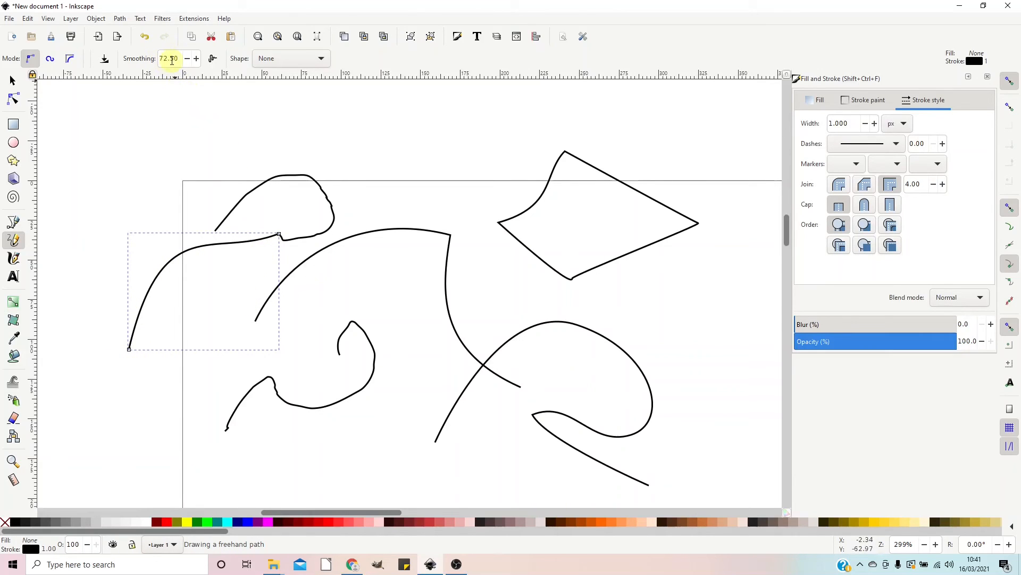
pyautogui.moveTo(397, 163)
pyautogui.mouseDown()
pyautogui.moveTo(440, 125)
pyautogui.moveTo(482, 149)
pyautogui.mouseUp()
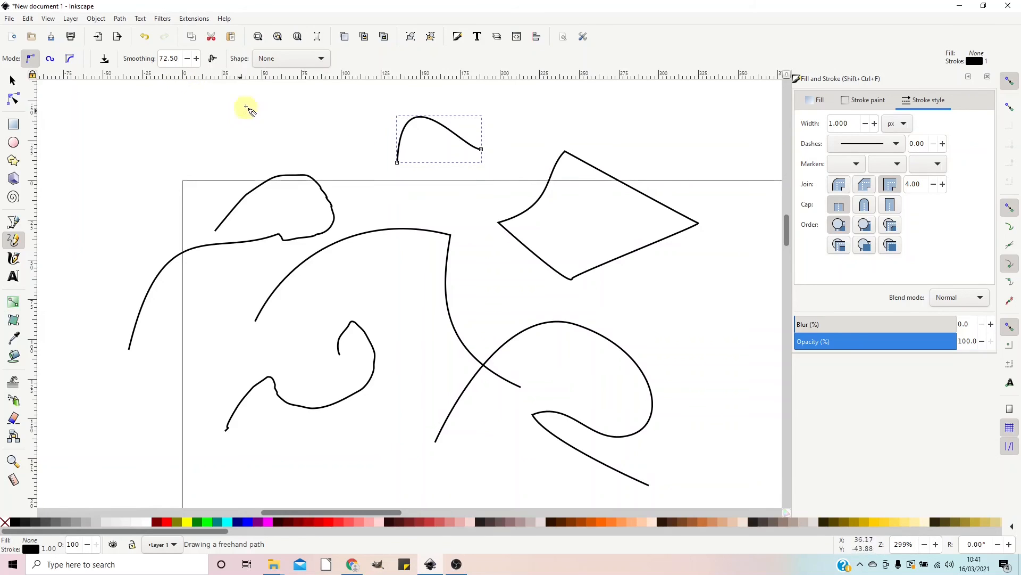
# - Set the Pencil shape to Triangle in and draw several short tapered freehand strokes around the page's upper-left corner
pyautogui.click(321, 59)
pyautogui.click(278, 78)
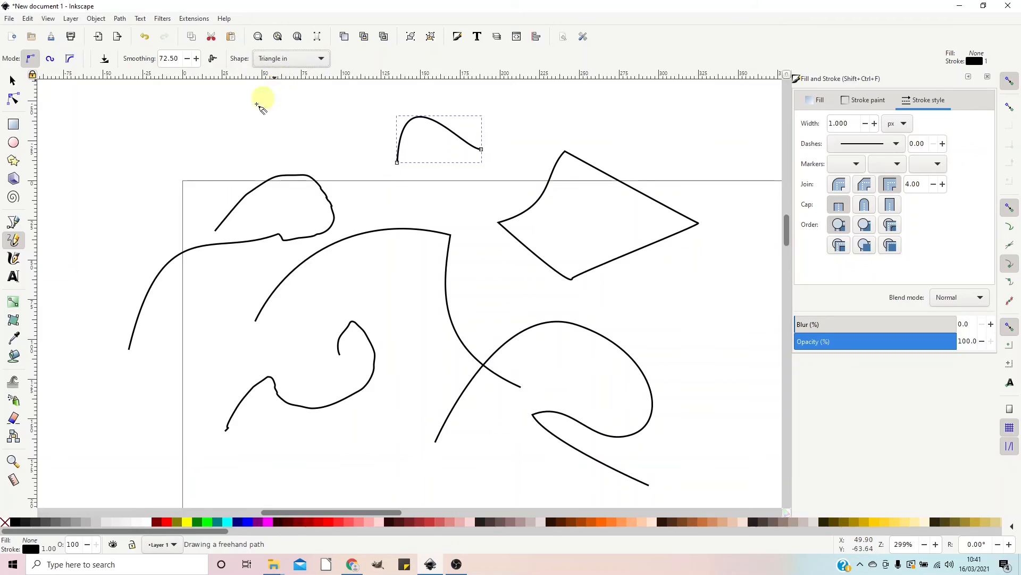
pyautogui.moveTo(114, 160); pyautogui.dragTo(244, 134)
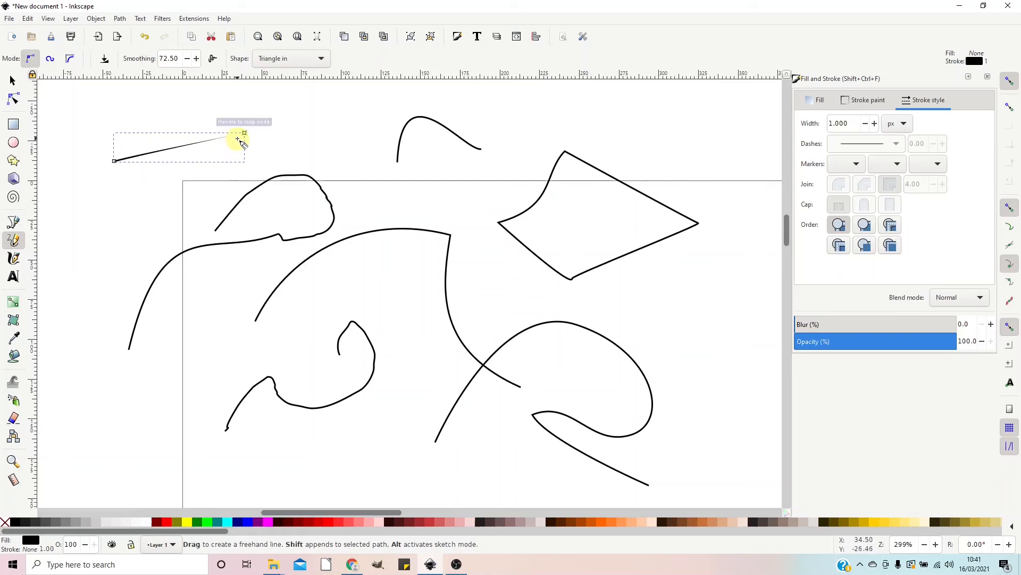
pyautogui.moveTo(267, 138); pyautogui.dragTo(141, 125)
pyautogui.click(105, 59)
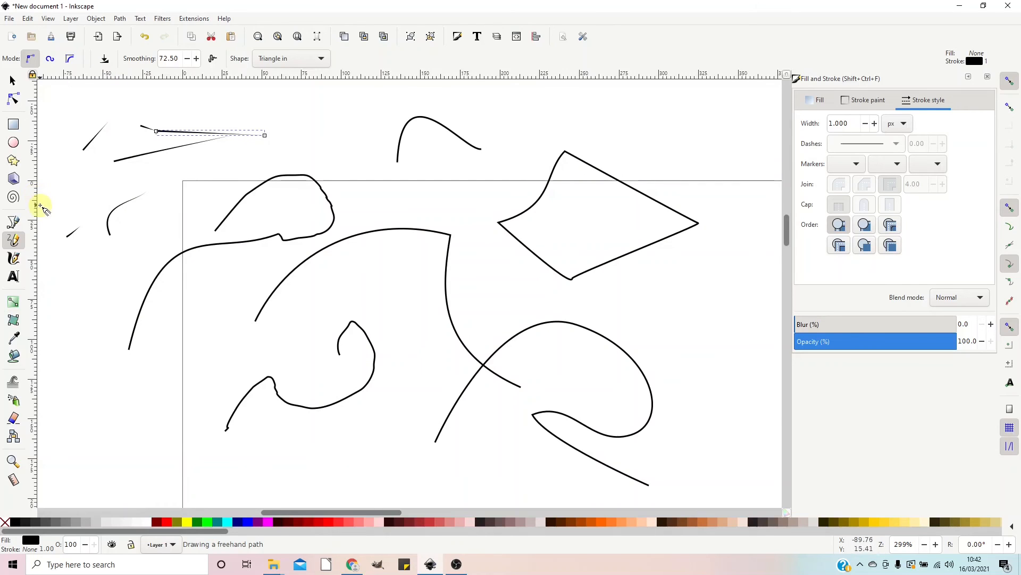
# - Draw five Calligraphy strokes with the Dip pen preset at width 10, across the page's left side and above its upper edge
pyautogui.click(13, 260)
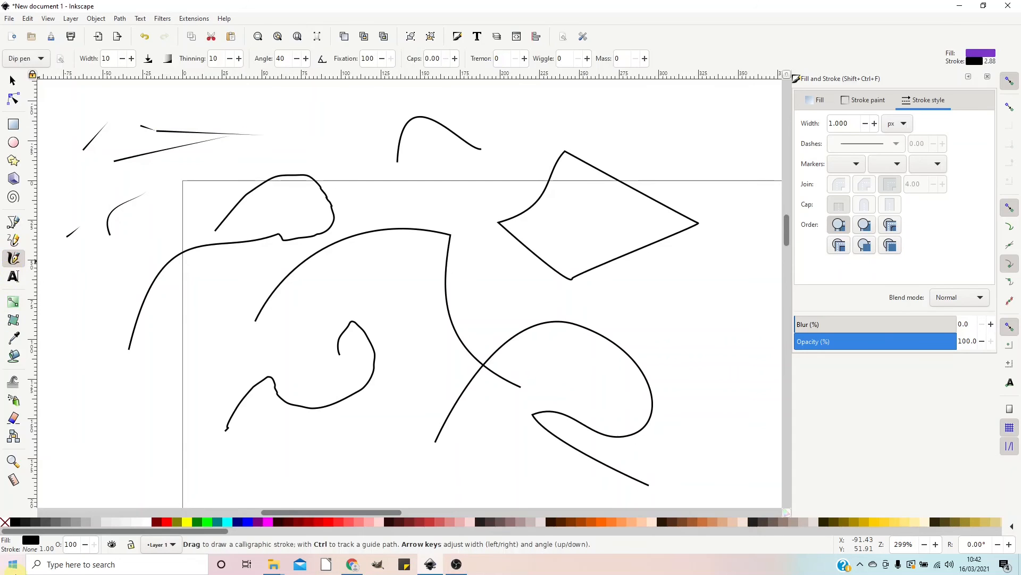
pyautogui.moveTo(107, 411)
pyautogui.mouseDown()
pyautogui.moveTo(125, 373)
pyautogui.moveTo(156, 393)
pyautogui.moveTo(184, 377)
pyautogui.moveTo(181, 339)
pyautogui.moveTo(214, 287)
pyautogui.mouseUp()
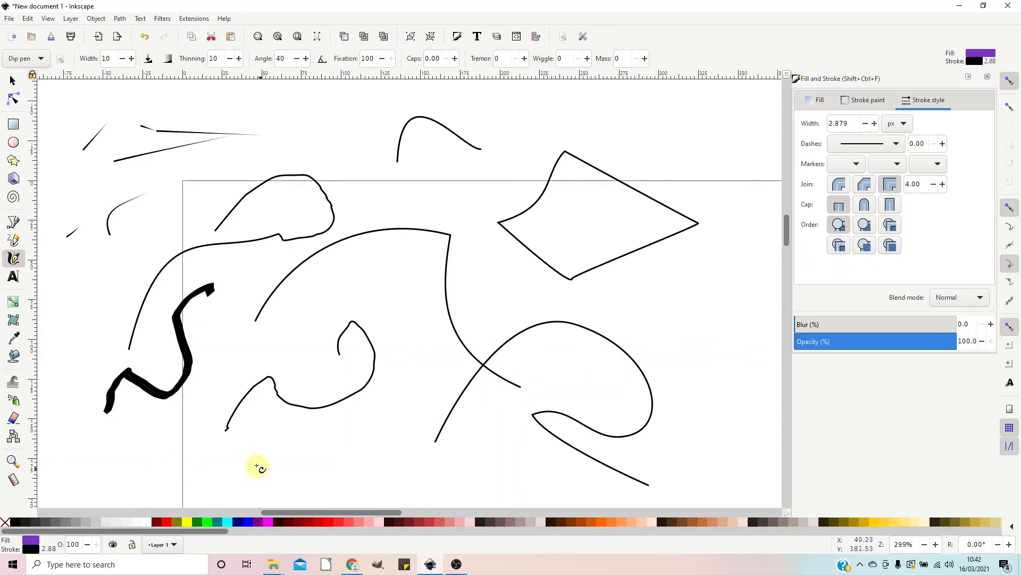
pyautogui.moveTo(221, 468)
pyautogui.mouseDown()
pyautogui.moveTo(263, 444)
pyautogui.moveTo(349, 449)
pyautogui.mouseUp()
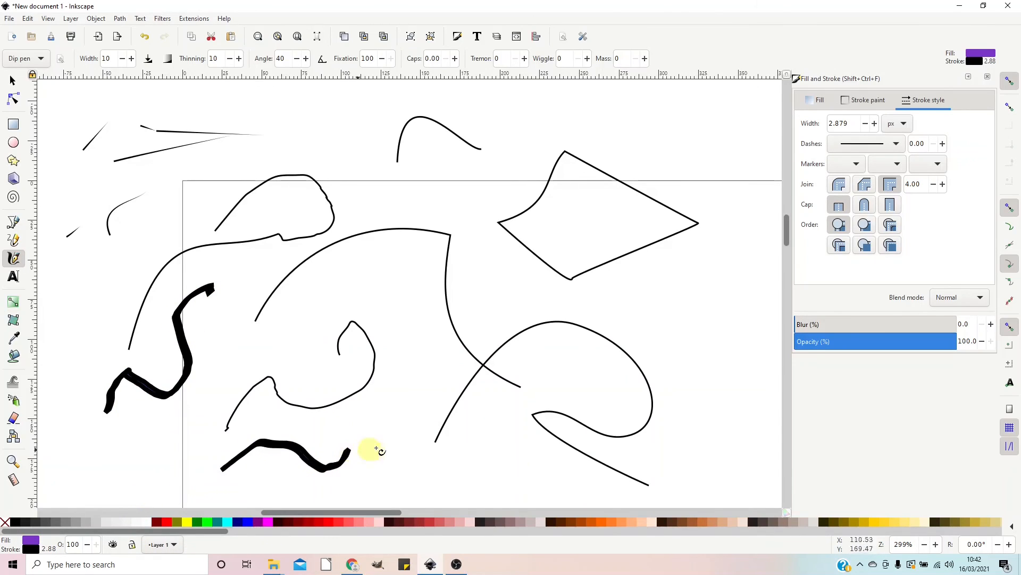
pyautogui.moveTo(85, 457)
pyautogui.mouseDown()
pyautogui.moveTo(104, 445)
pyautogui.moveTo(104, 419)
pyautogui.mouseUp()
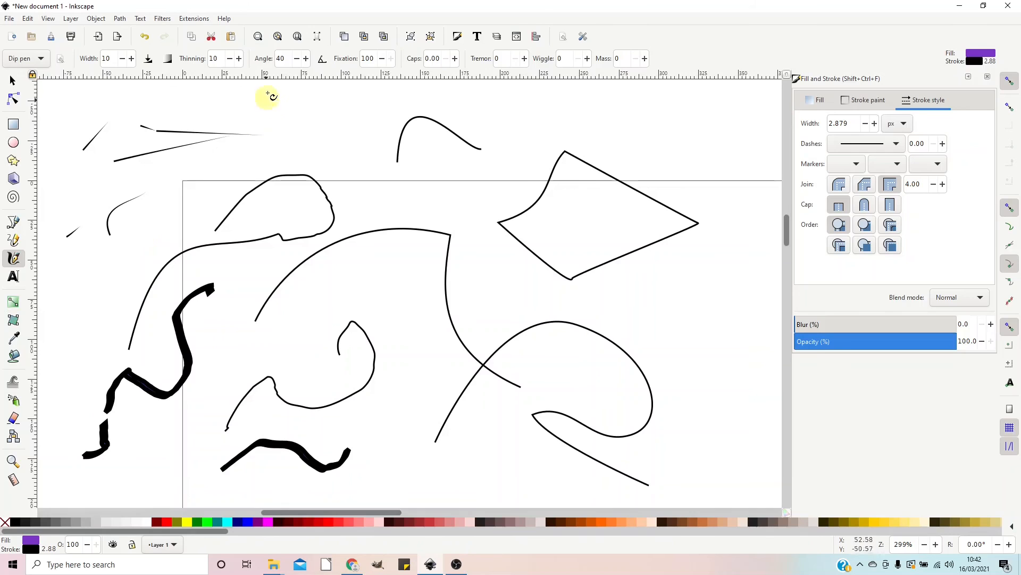
pyautogui.moveTo(272, 145); pyautogui.dragTo(333, 96)
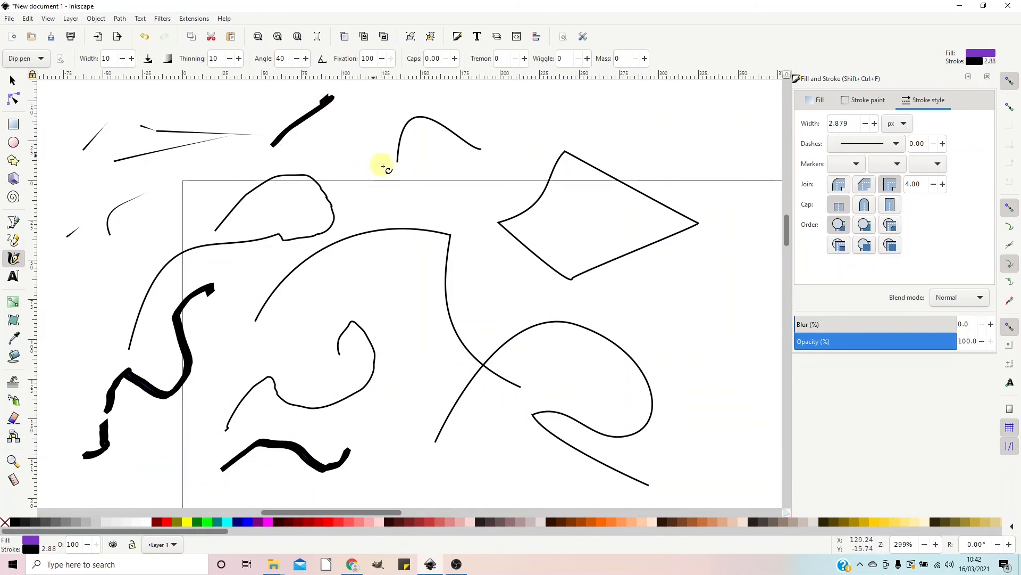
pyautogui.moveTo(329, 140)
pyautogui.mouseDown()
pyautogui.moveTo(340, 152)
pyautogui.moveTo(368, 135)
pyautogui.mouseUp()
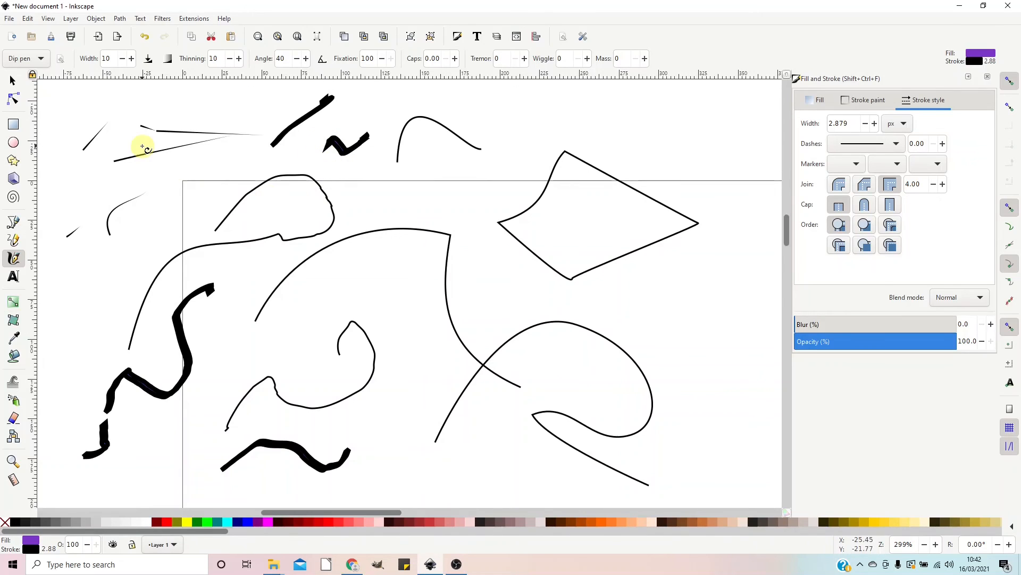
# - Switch the Calligraphy tool to No preset and draw a short bent stroke above the closed path's leftmost node
pyautogui.click(42, 59)
pyautogui.click(20, 45)
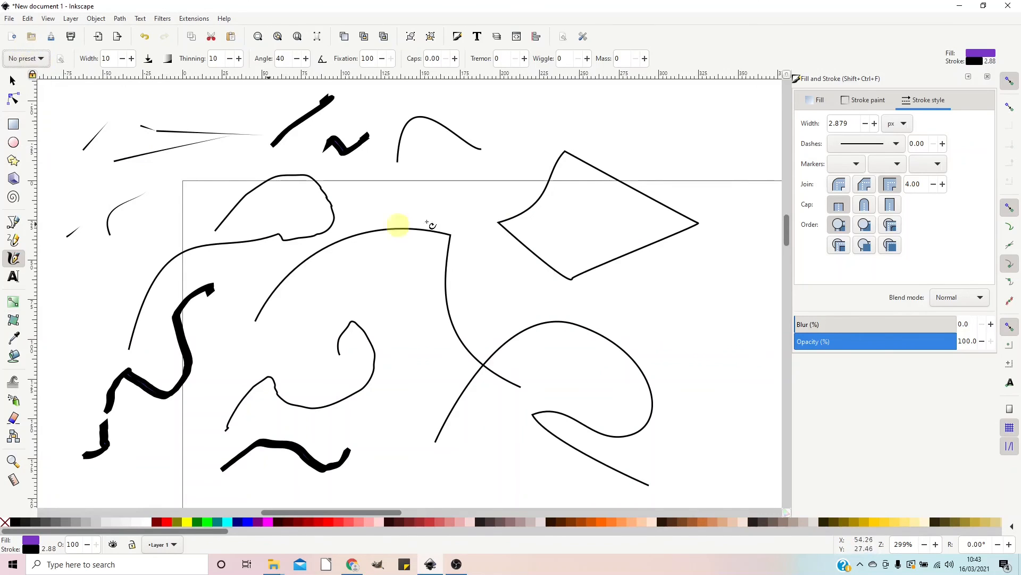
pyautogui.moveTo(486, 163)
pyautogui.mouseDown()
pyautogui.moveTo(503, 132)
pyautogui.moveTo(525, 140)
pyautogui.mouseUp()
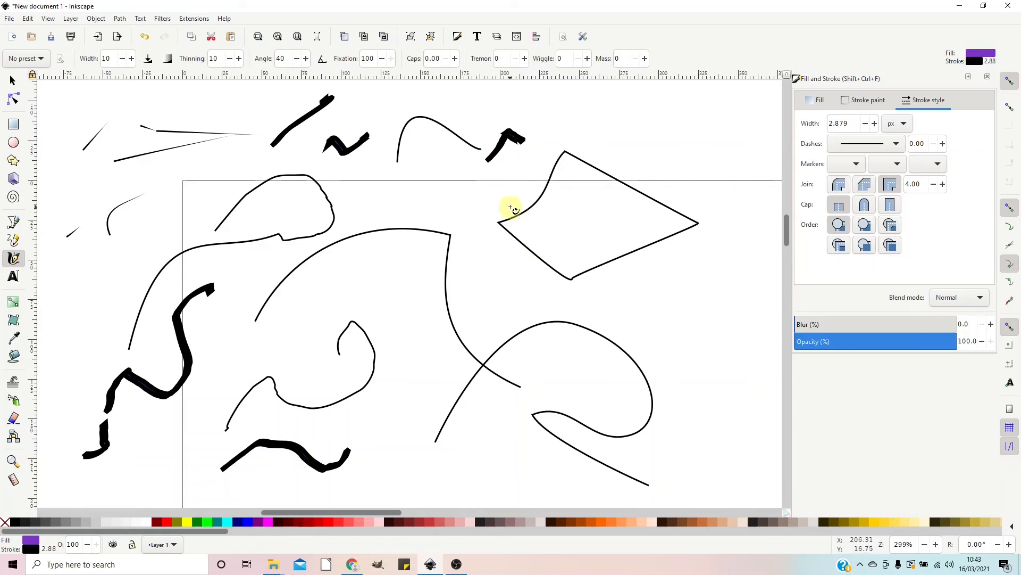
# - Reduce the short calligraphic stroke's outline width to 0.479 px and draw a longer peaked stroke above the closed path
pyautogui.click(865, 123)
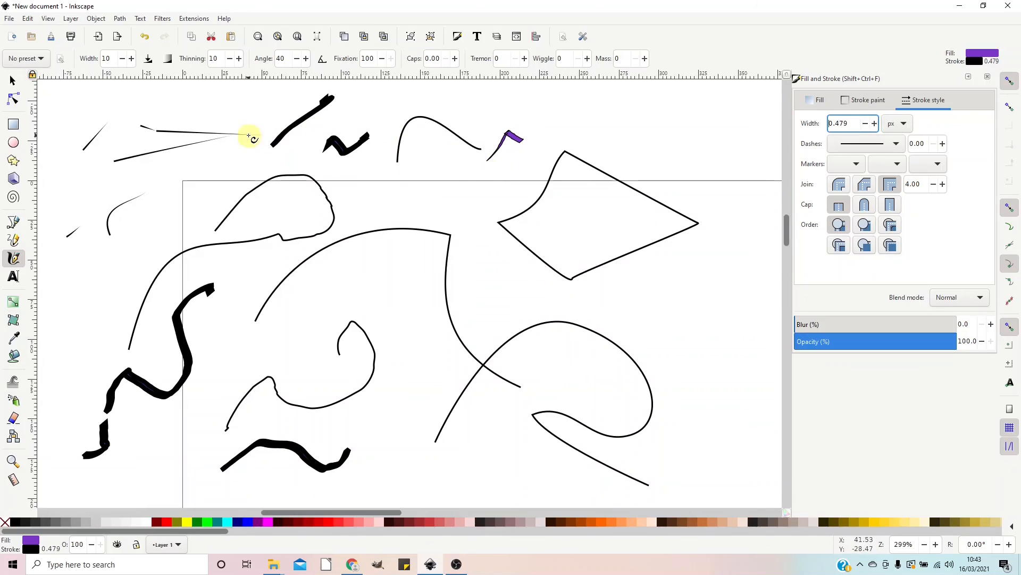
pyautogui.moveTo(558, 137)
pyautogui.mouseDown()
pyautogui.moveTo(605, 89)
pyautogui.moveTo(669, 135)
pyautogui.mouseUp()
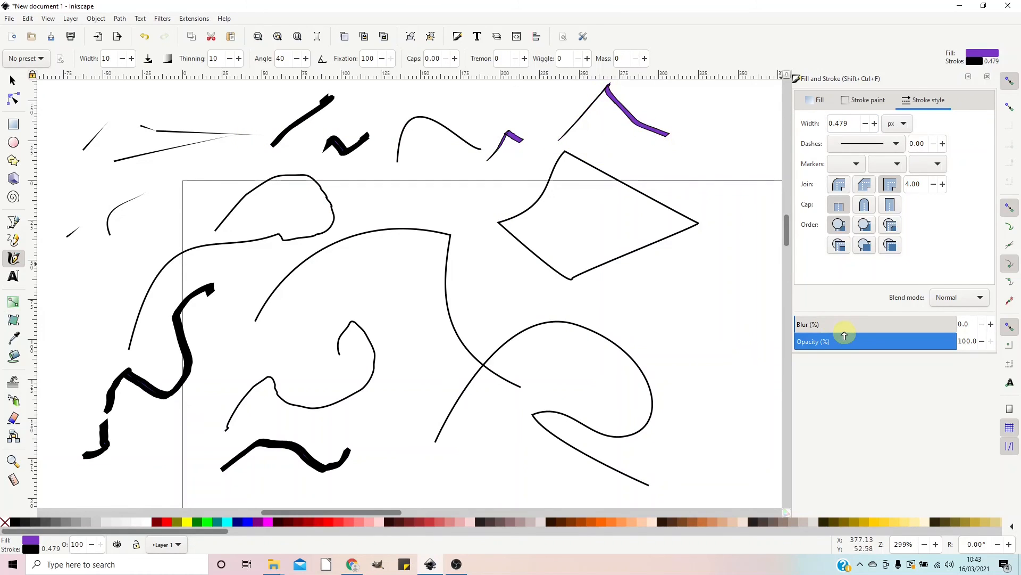
# - Add the text "dfs" just outside the page's left edge, beneath the small tapered strokes
pyautogui.click(13, 278)
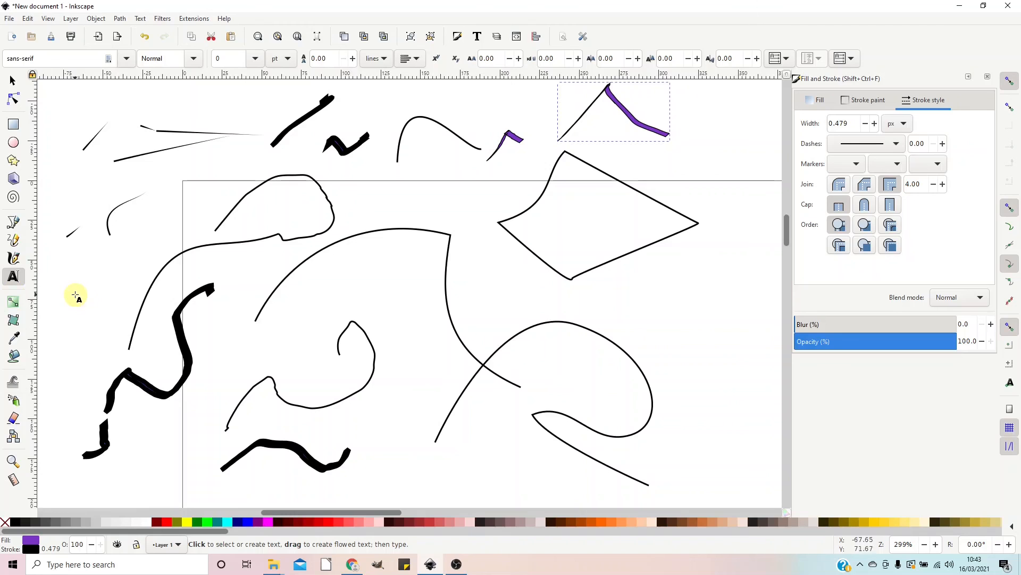
pyautogui.click(68, 276)
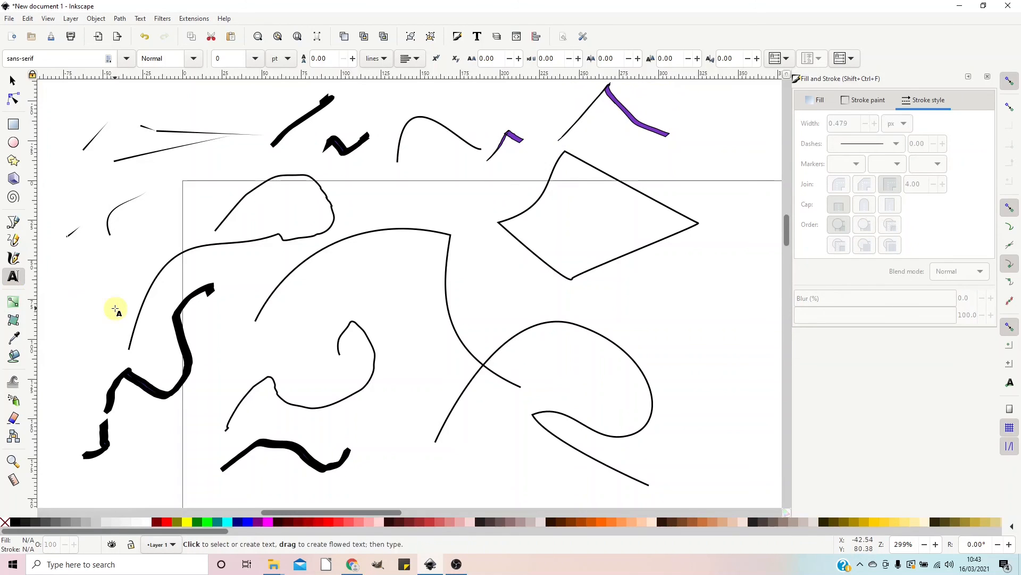
pyautogui.write('dfs')
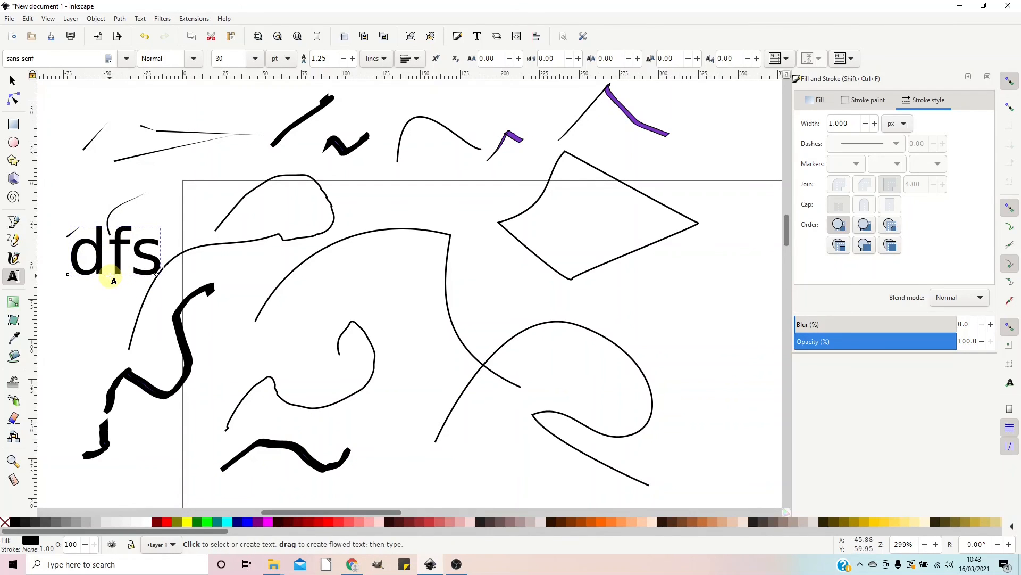
# - Set the "dfs" text's font to MS PGothic and check which font styles it offers
pyautogui.click(128, 58)
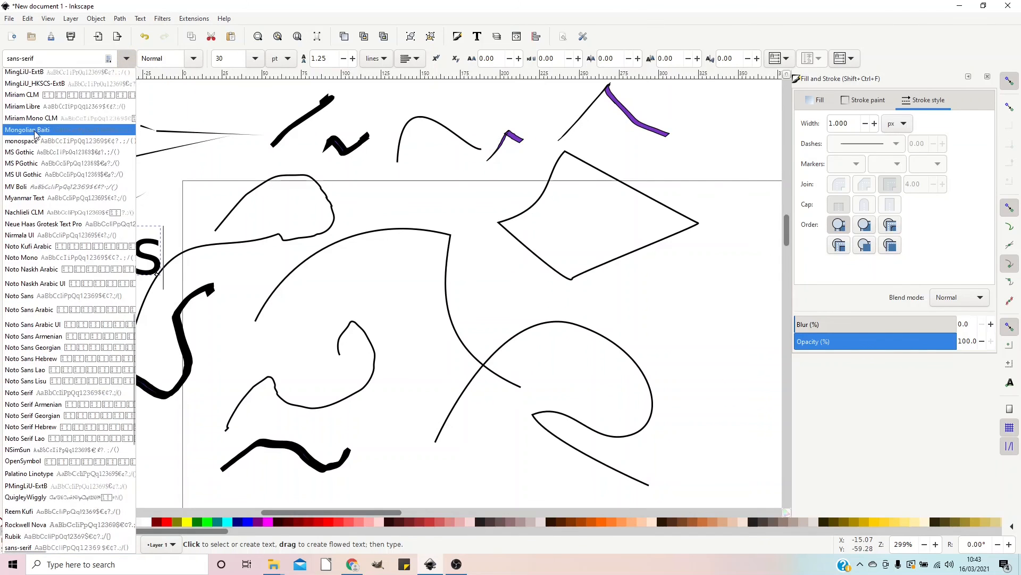
pyautogui.click(29, 164)
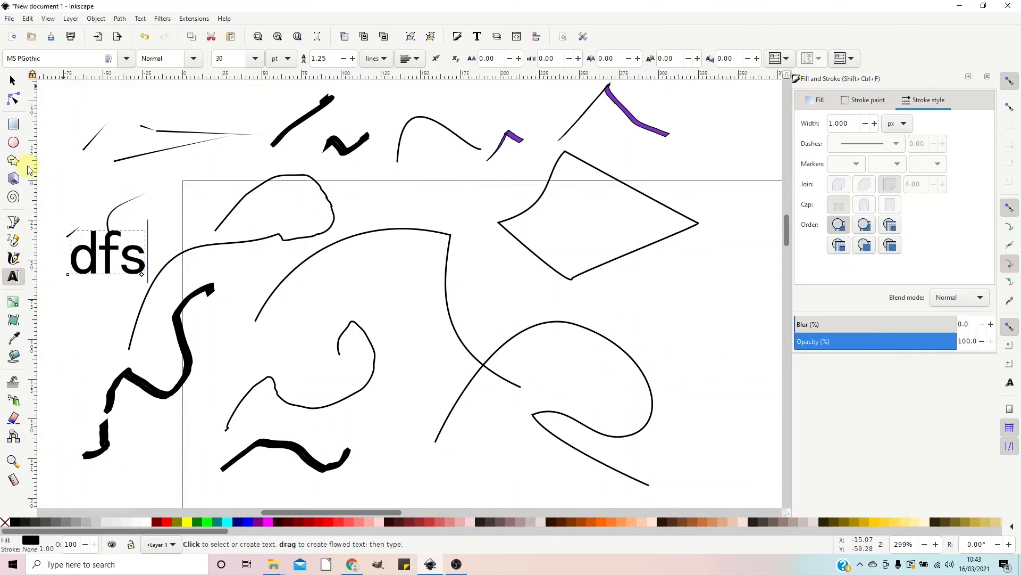
pyautogui.click(195, 59)
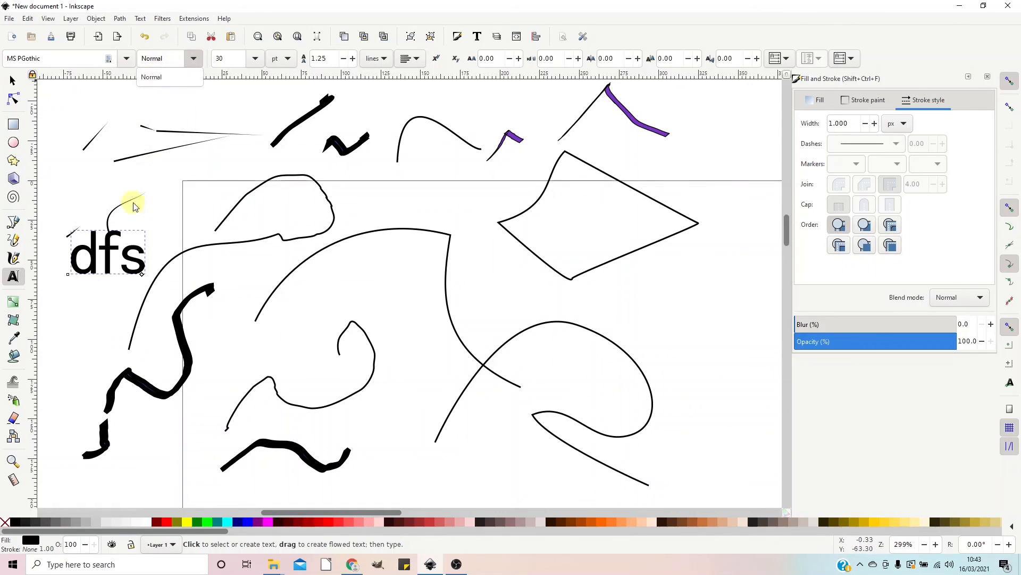
pyautogui.click(123, 64)
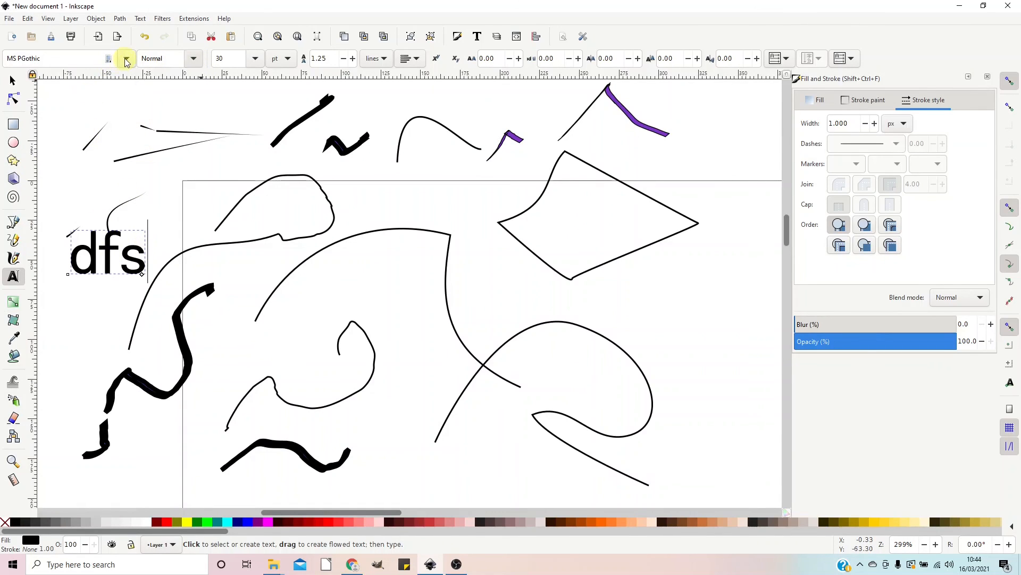
# - Set the "dfs" text's font to MS UI Gothic, check its available styles, and set the font size to 36 pt
pyautogui.click(127, 60)
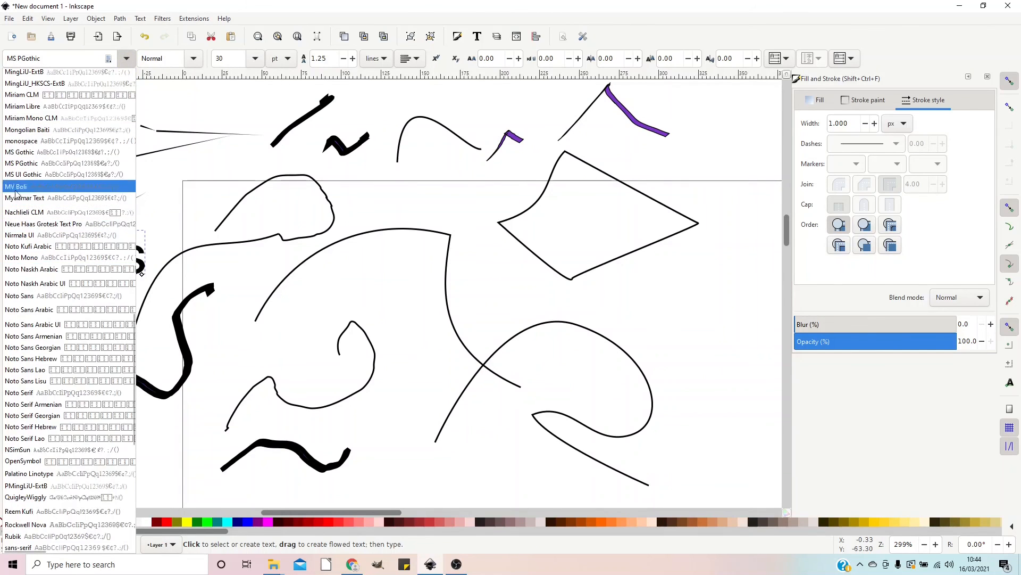
pyautogui.click(29, 174)
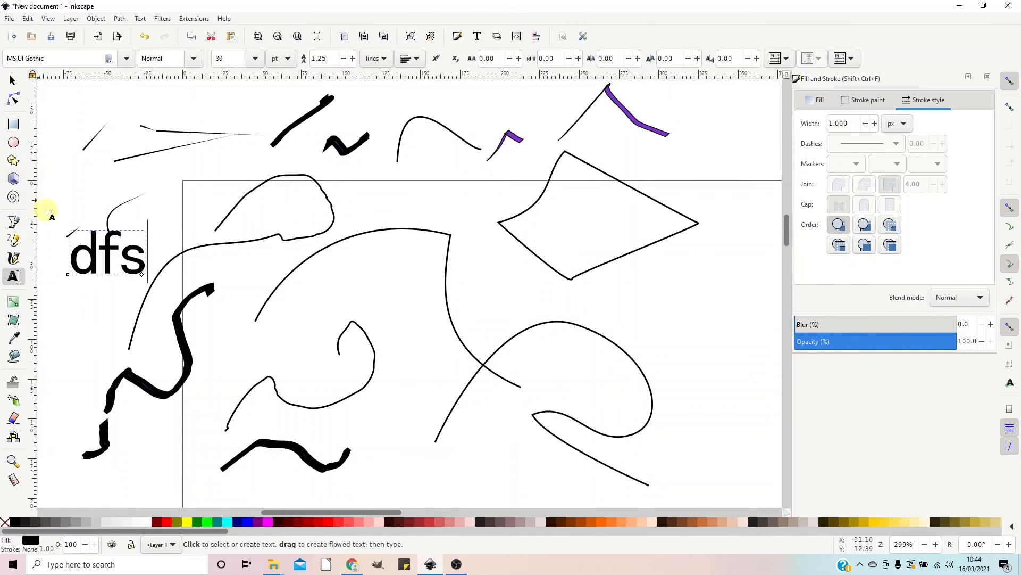
pyautogui.click(201, 59)
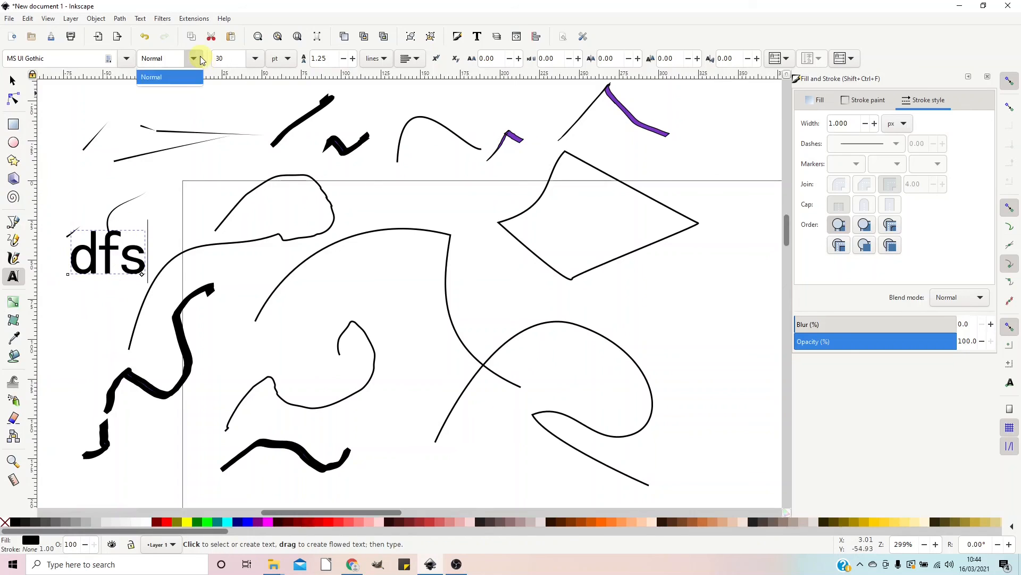
pyautogui.click(129, 62)
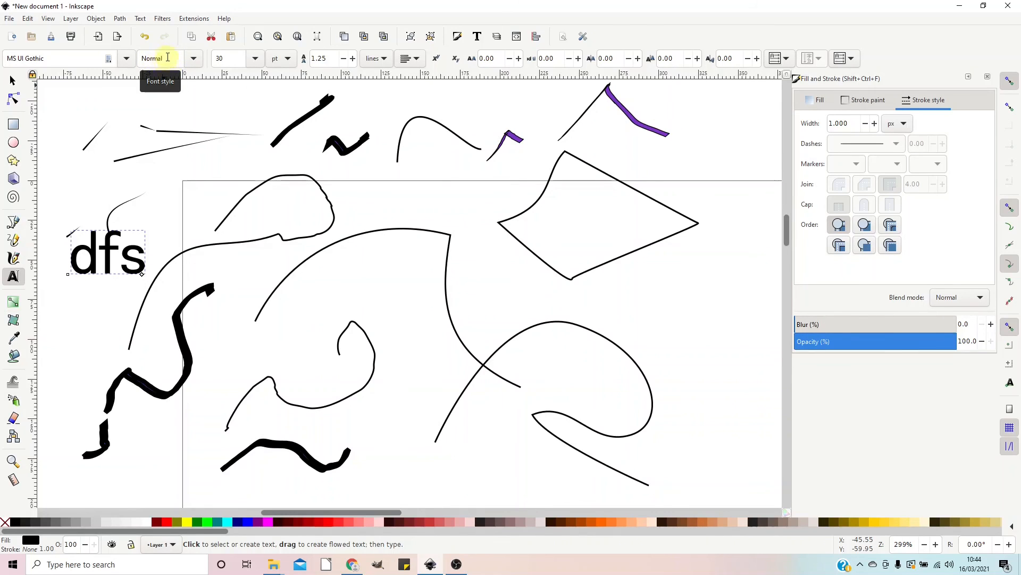
pyautogui.click(255, 59)
pyautogui.click(234, 295)
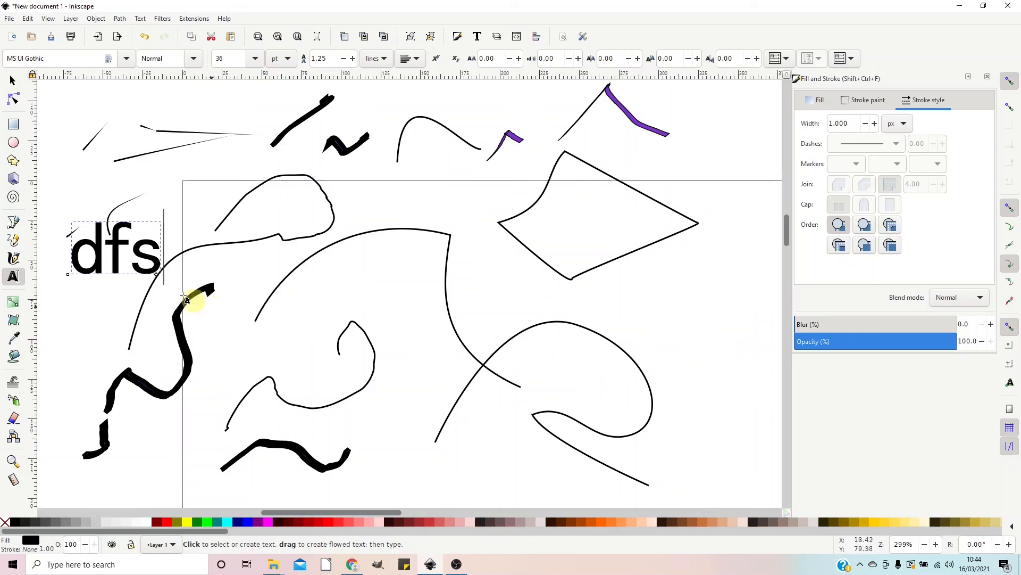
# - Set the "dfs" text's font size to 56 pt
pyautogui.click(256, 58)
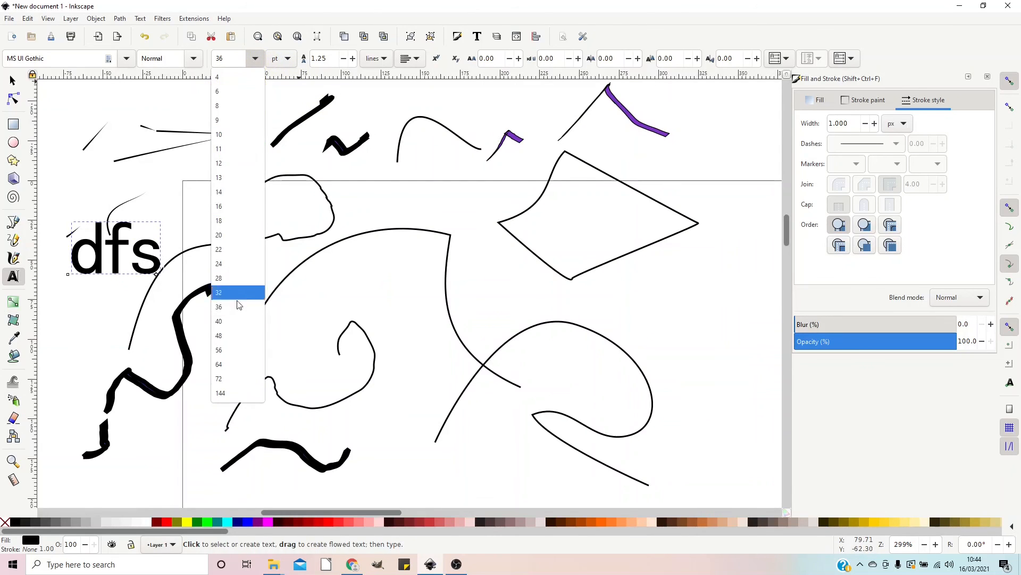
pyautogui.click(242, 343)
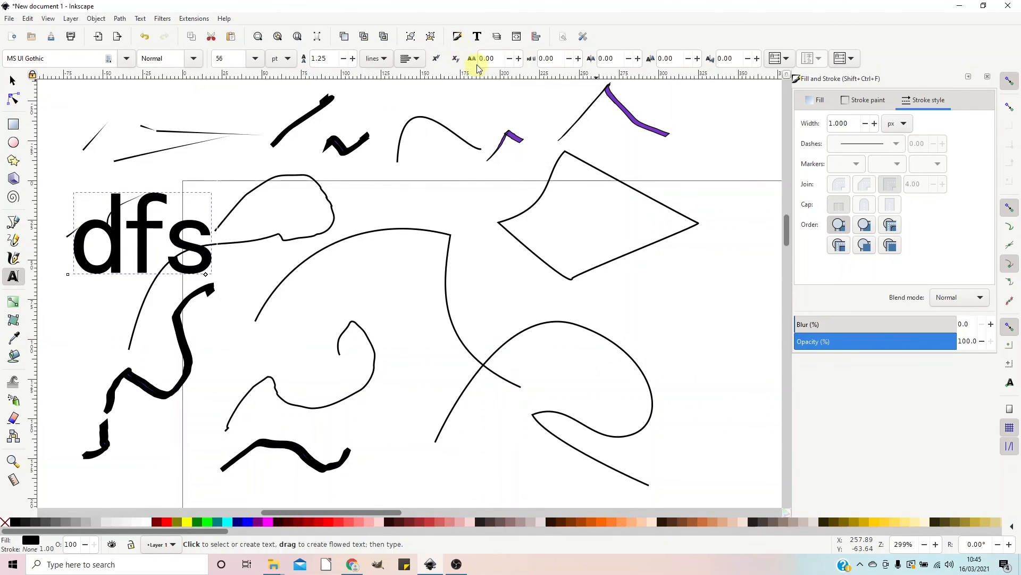
# - Set alignment relative to Last selected and centre the thick wavy stroke beneath the spiral on the four-sided closed path's vertical axis
pyautogui.click(536, 37)
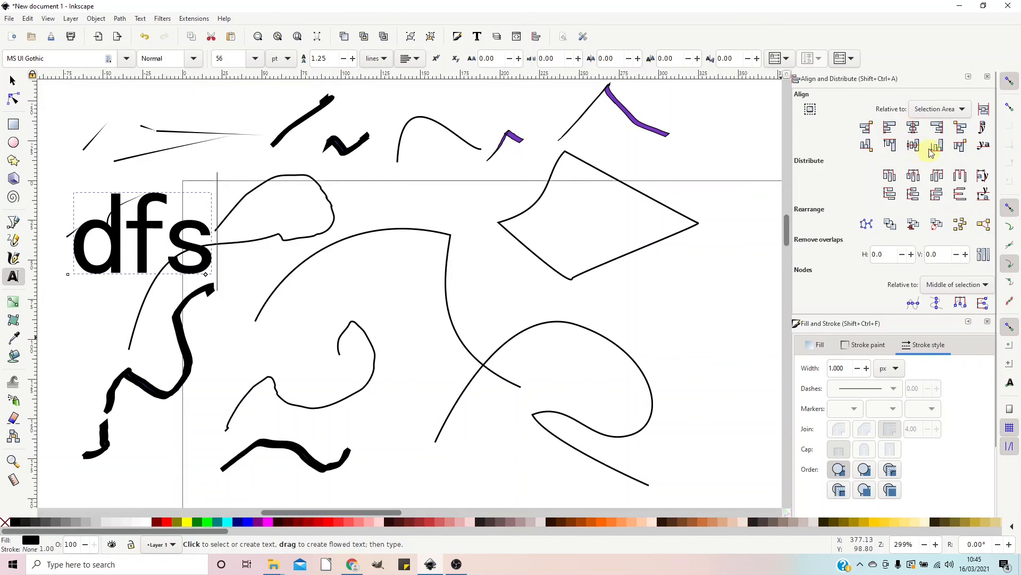
pyautogui.click(964, 109)
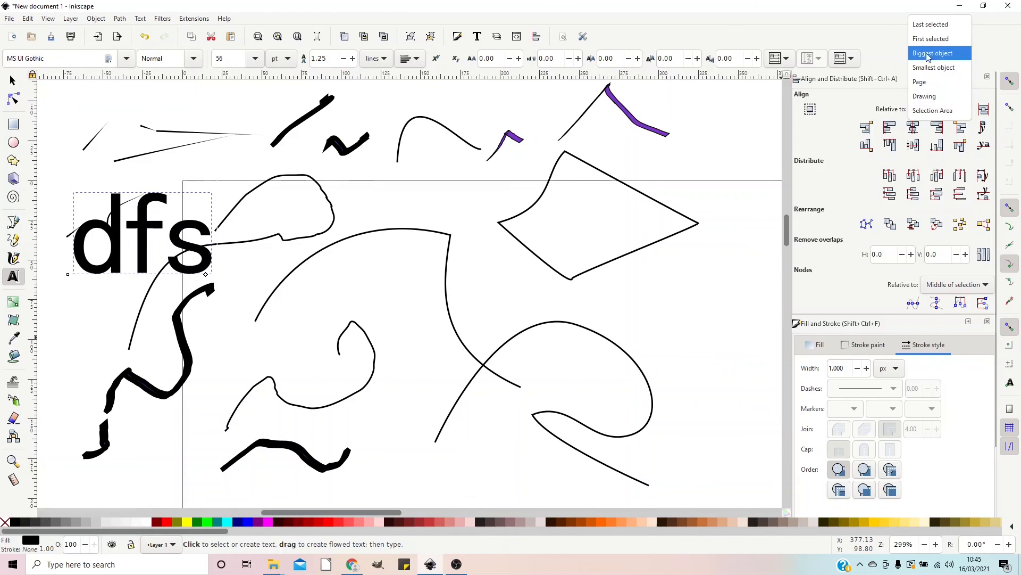
pyautogui.click(926, 26)
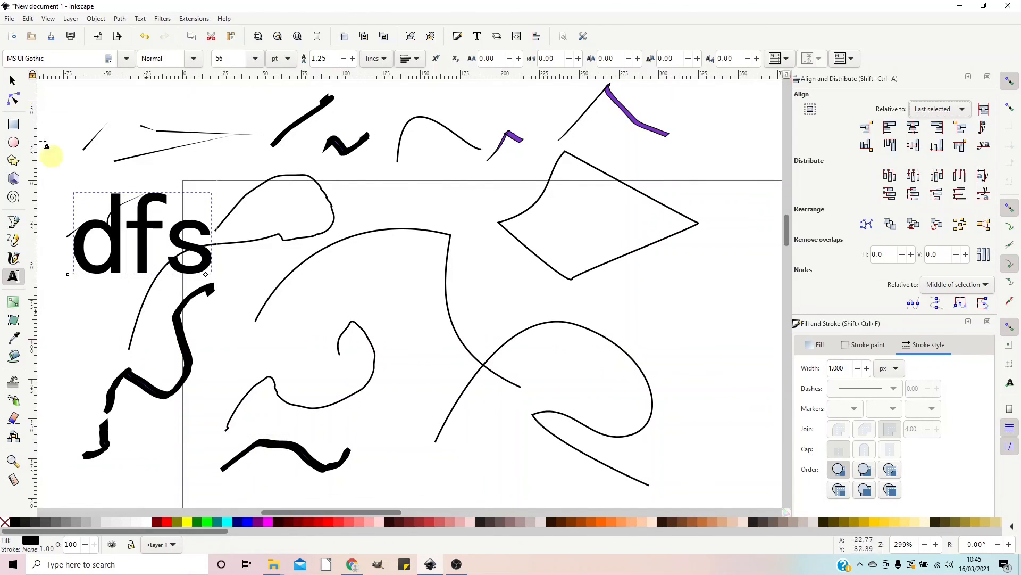
pyautogui.click(12, 80)
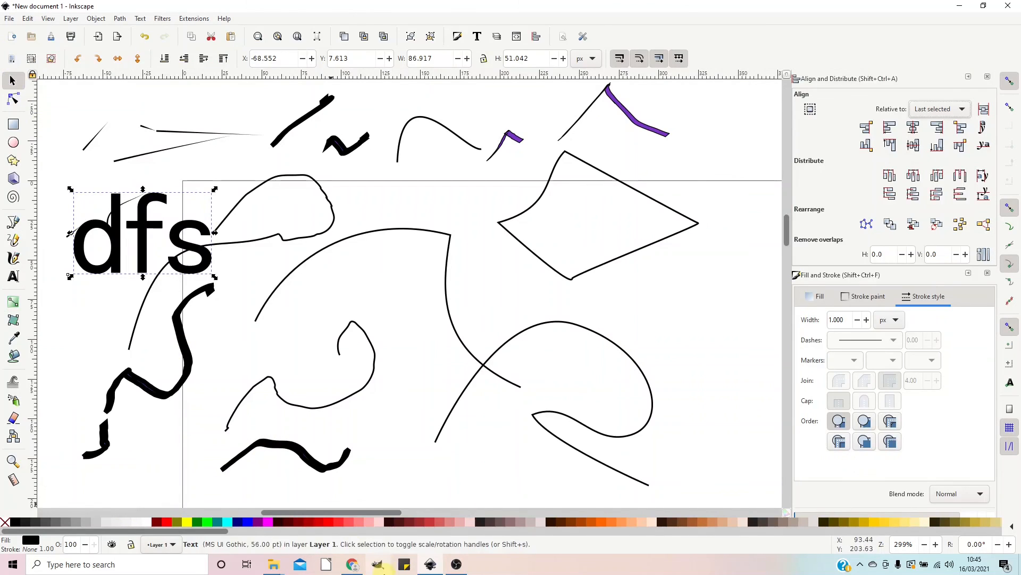
pyautogui.click(298, 450)
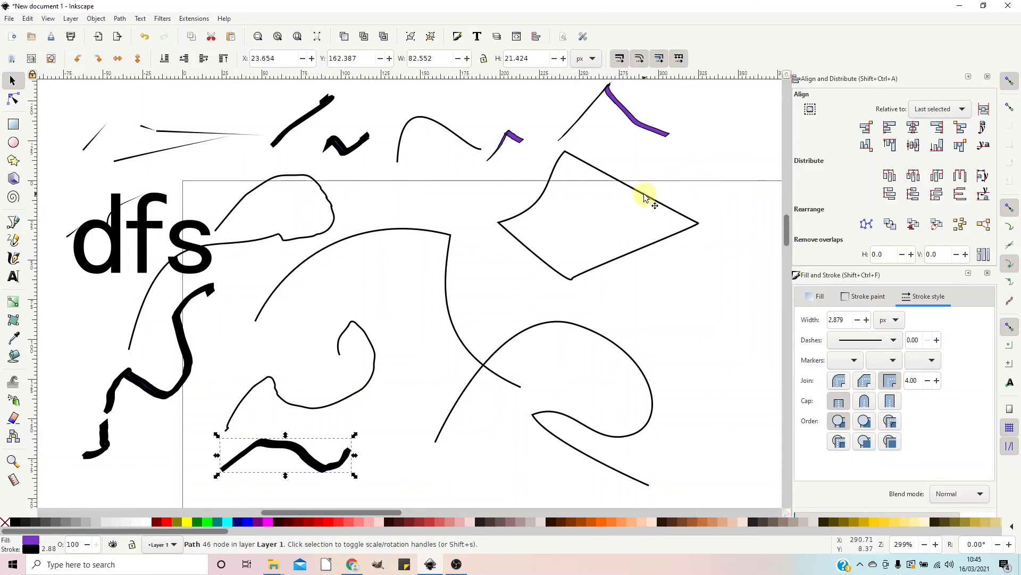
pyautogui.press('shift')
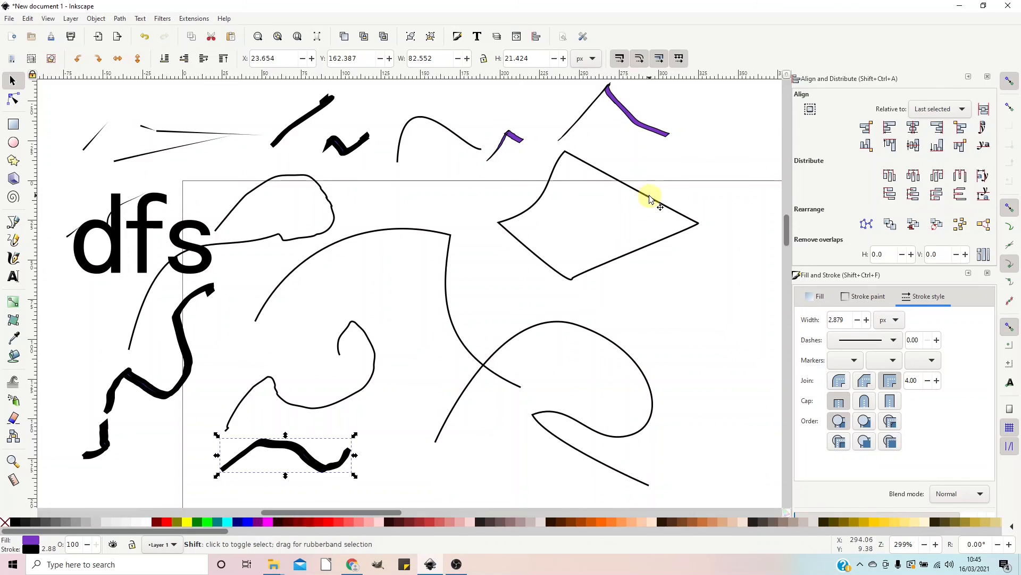
pyautogui.keyDown('shift'); pyautogui.click(653, 201); pyautogui.keyUp('shift')
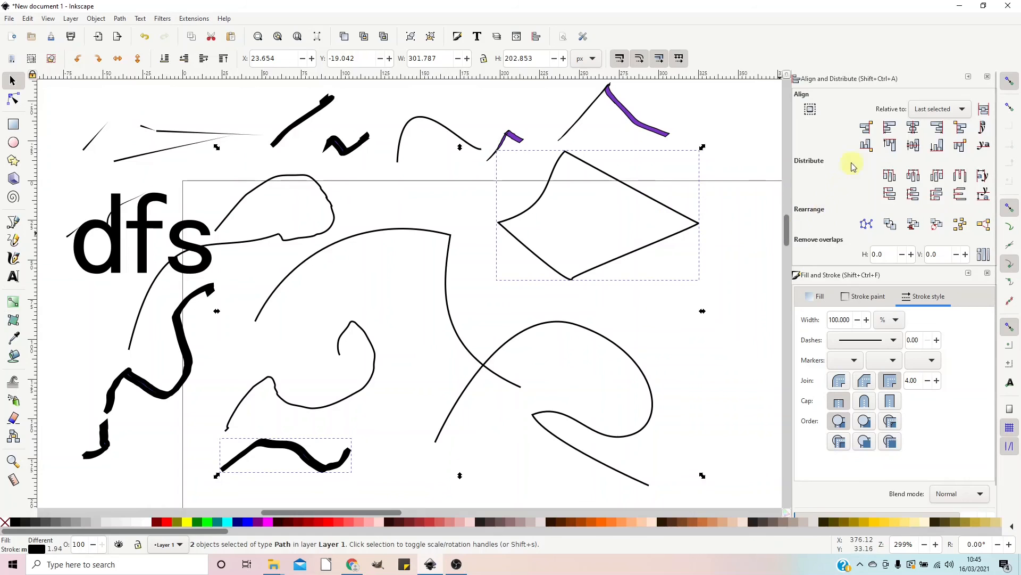
pyautogui.click(915, 127)
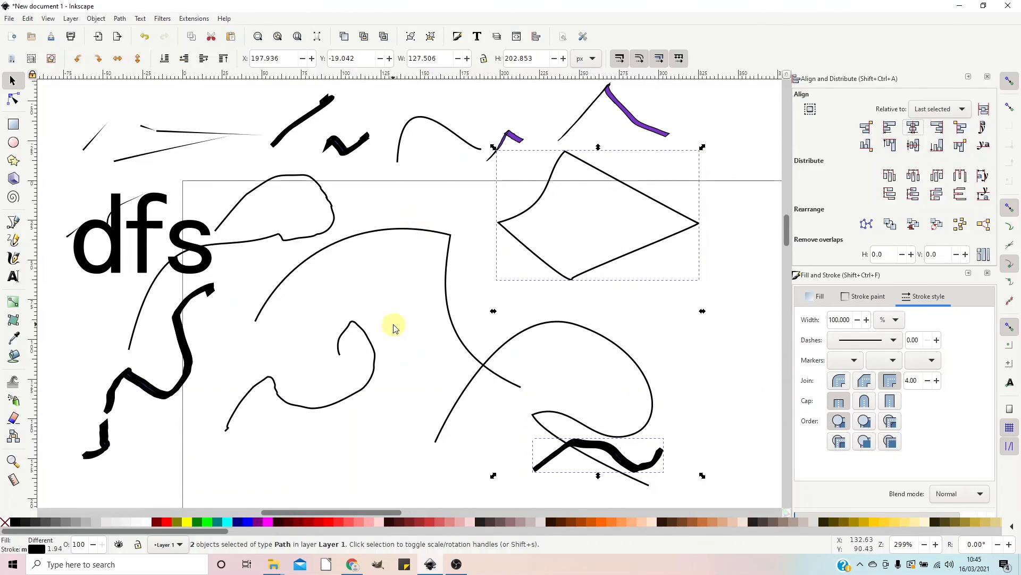
# - Centre the closed path, thick wavy stroke and large arched curve on the spiral's vertical axis, and delete all four shapes
pyautogui.keyDown('shift'); pyautogui.click(356, 240); pyautogui.keyUp('shift')
pyautogui.keyDown('shift'); pyautogui.click(356, 399); pyautogui.keyUp('shift')
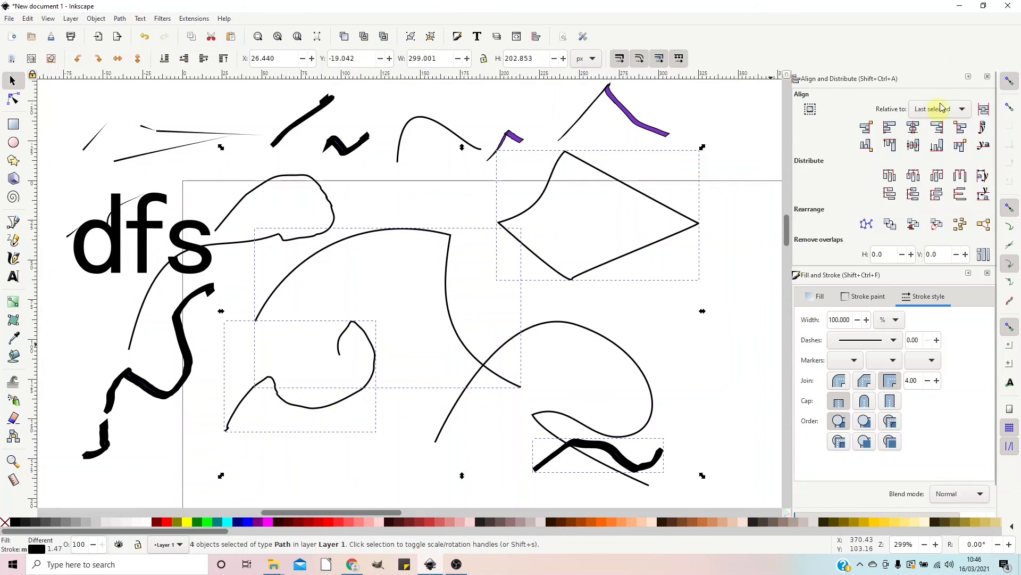
pyautogui.click(915, 134)
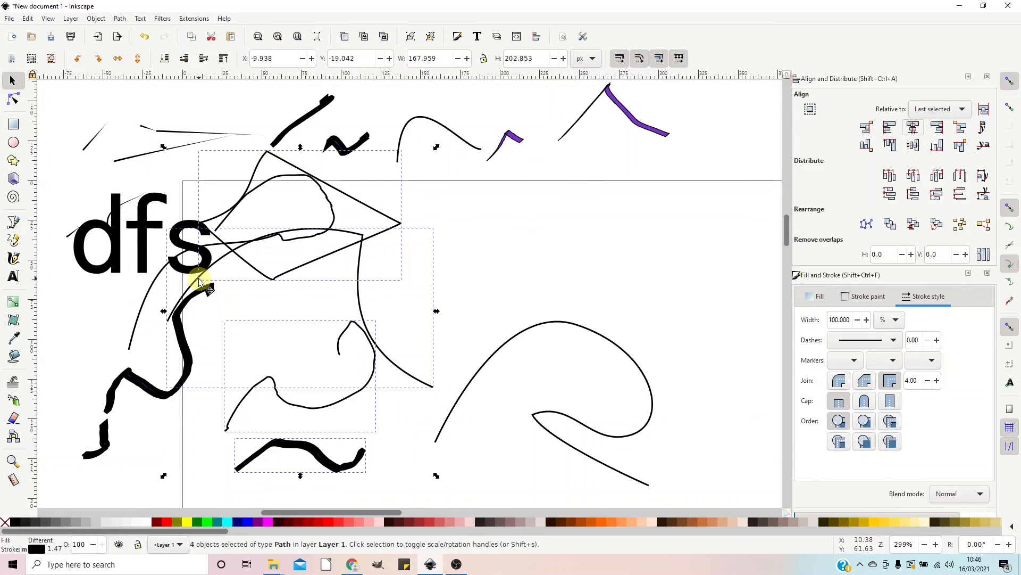
pyautogui.press('Delete')
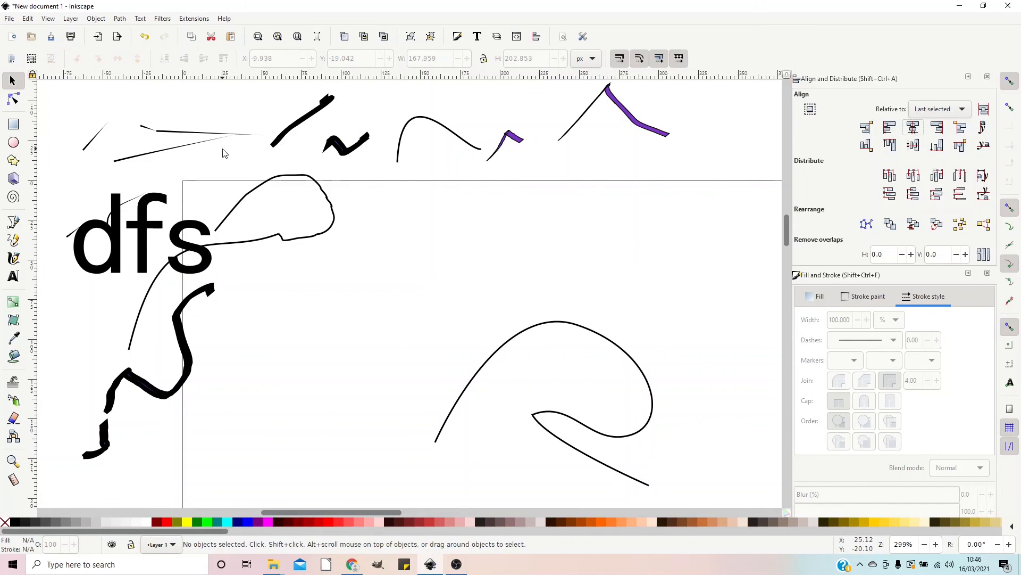
pyautogui.click(211, 202)
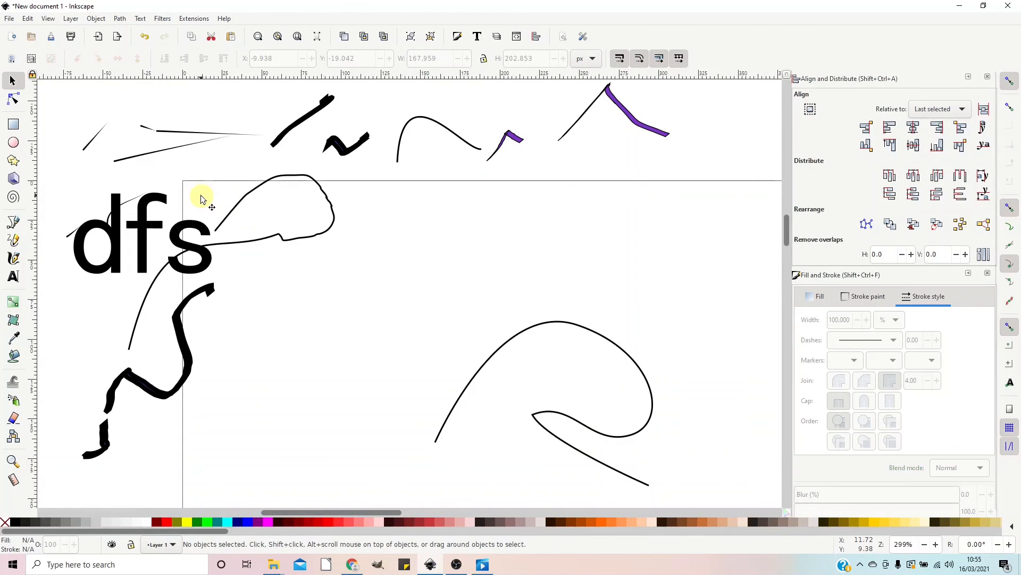